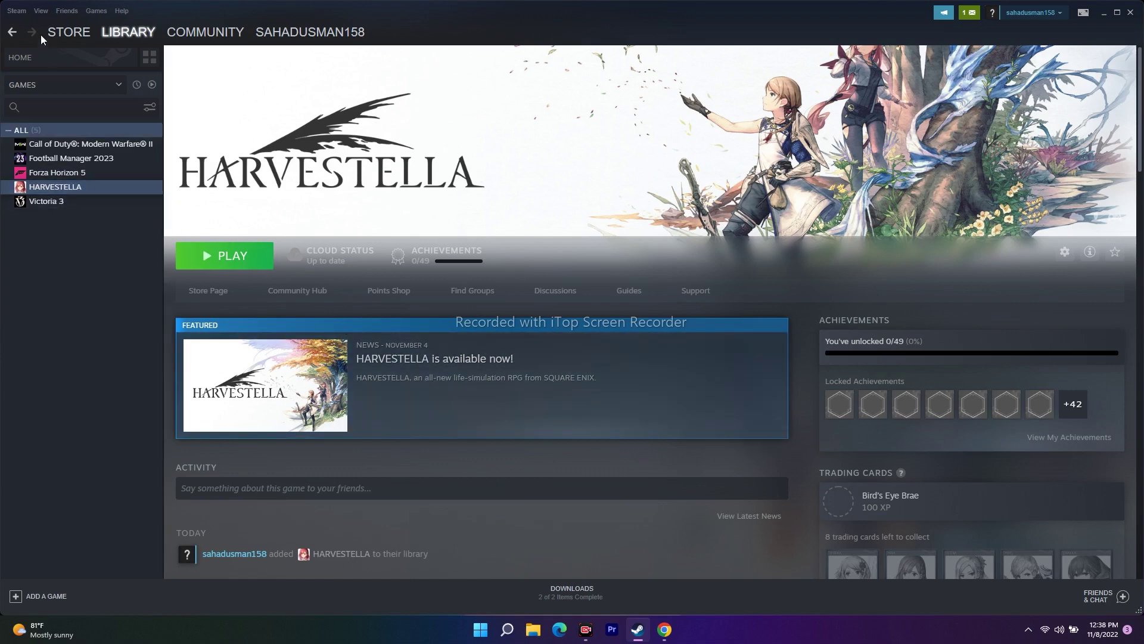
Search the Steam store for "har", and return to the game library before minimizing Steam.
left_click(63, 36)
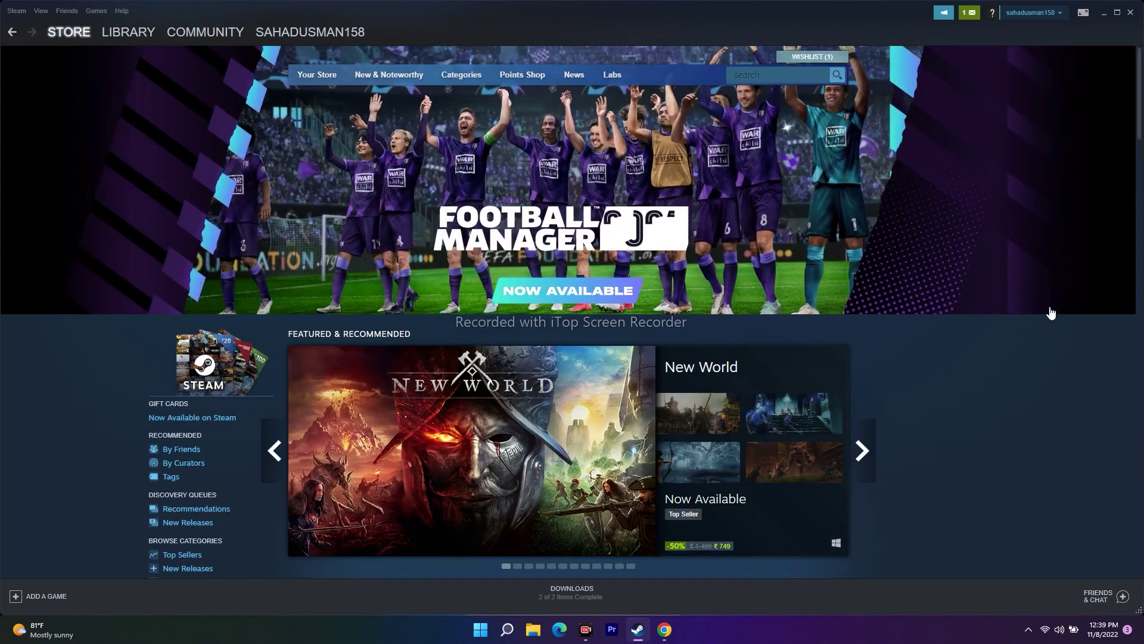
left_click(752, 77)
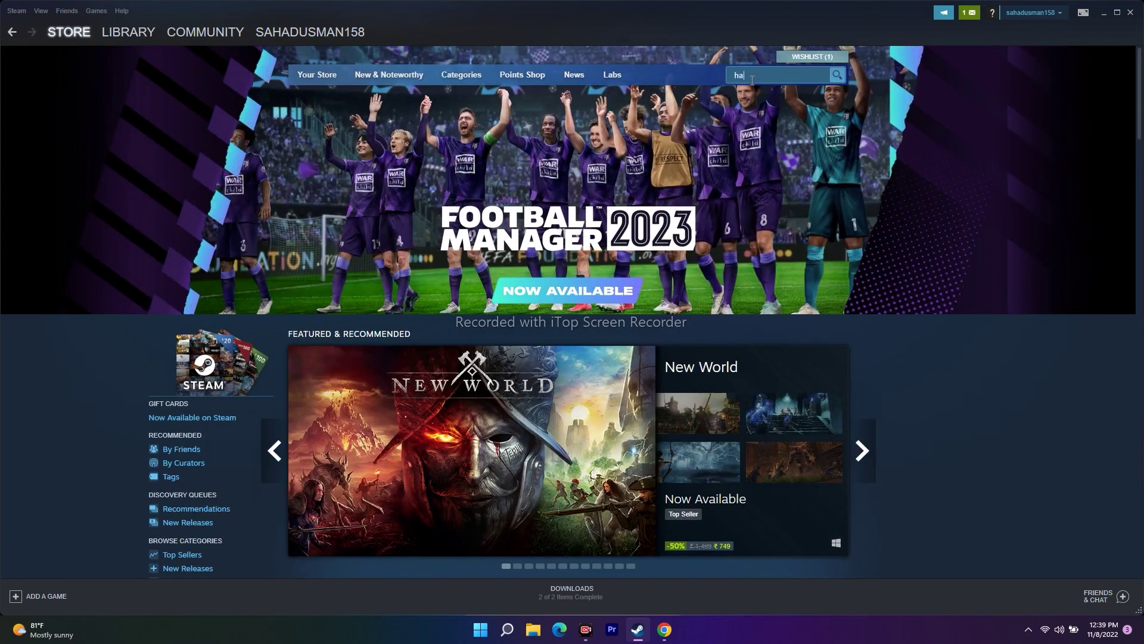
type("har")
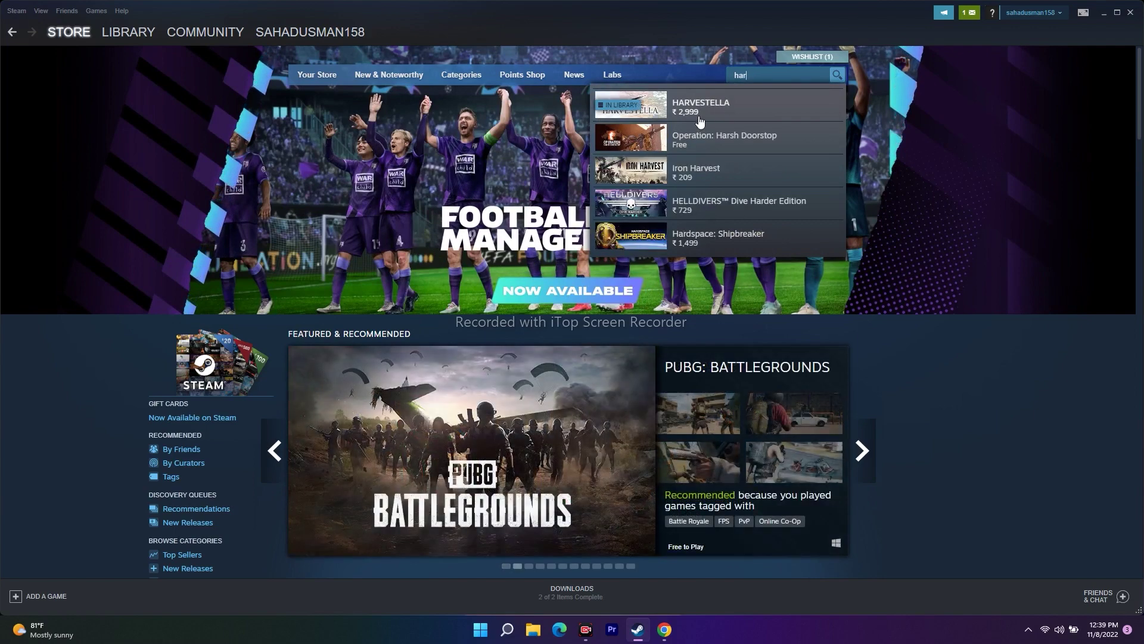
left_click(1060, 413)
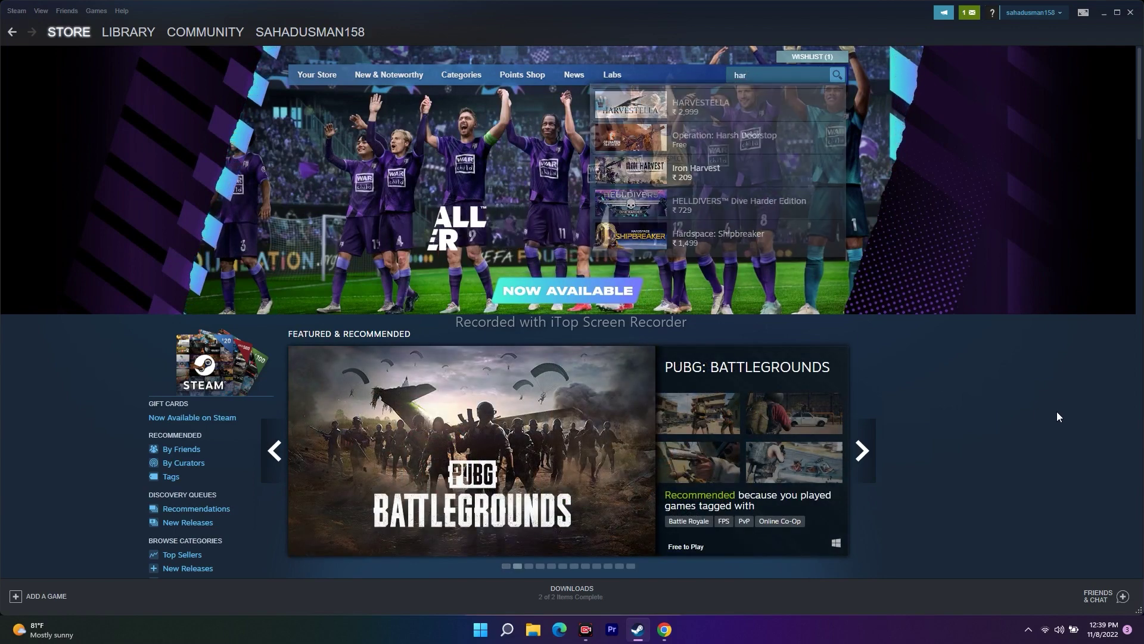
left_click(128, 32)
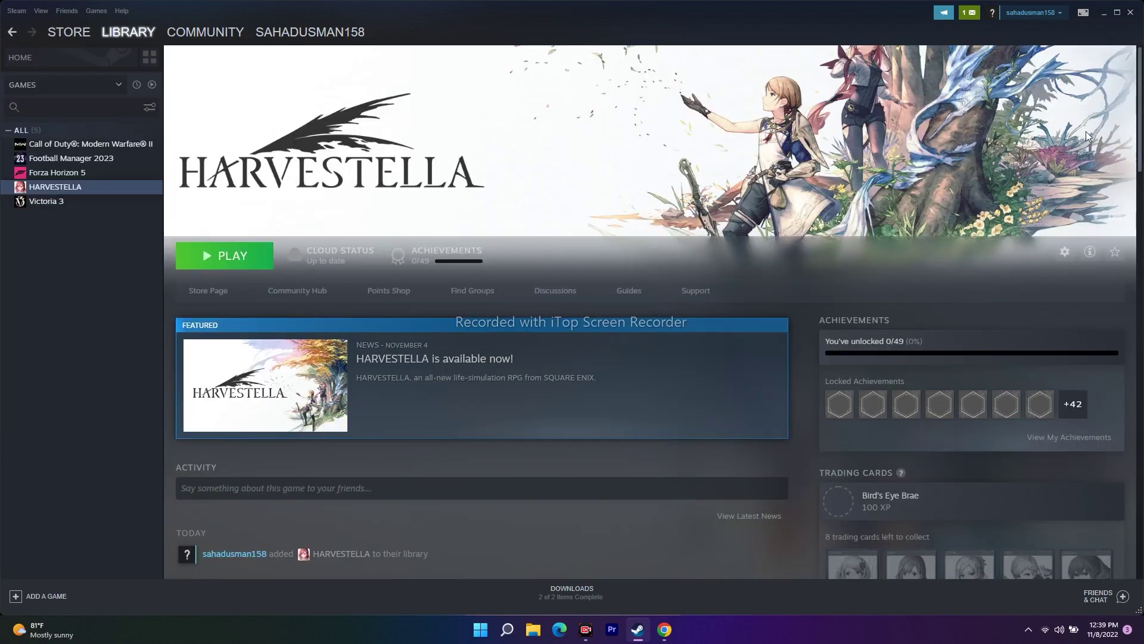
left_click(1102, 12)
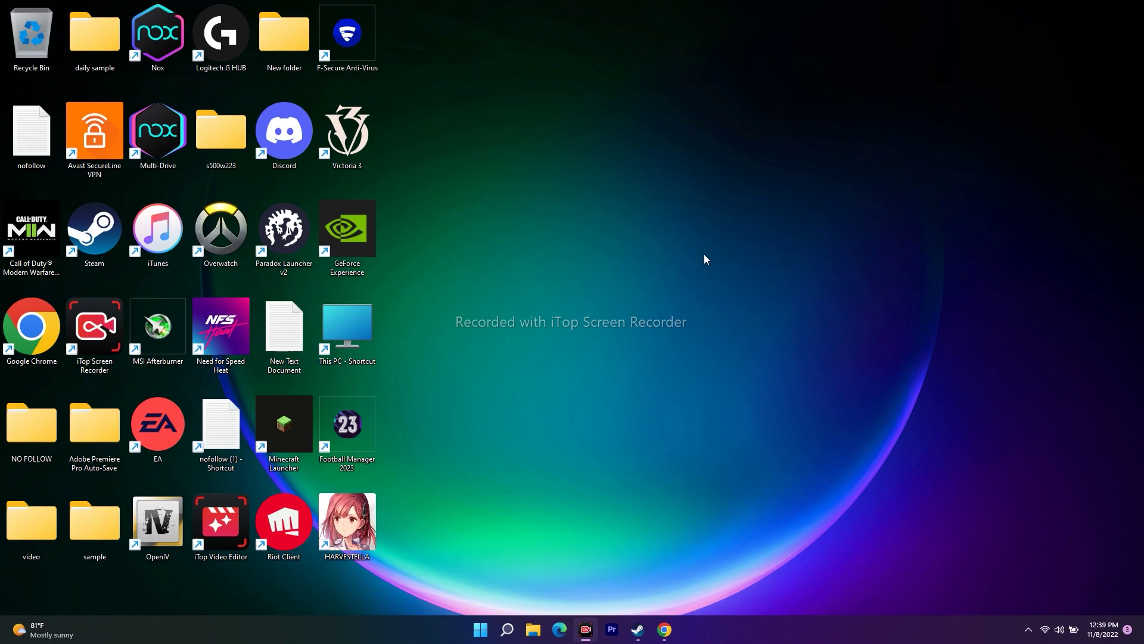
Bring up the computer's power options and dismiss them without choosing one.
left_click(481, 631)
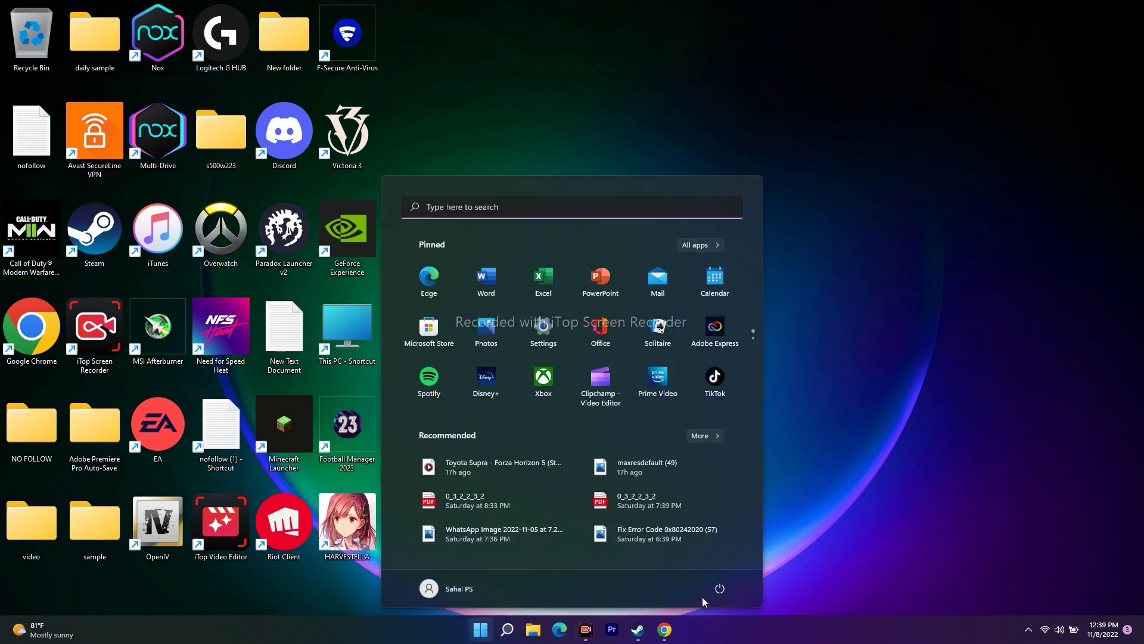
left_click(719, 588)
key("Escape")
left_click(851, 430)
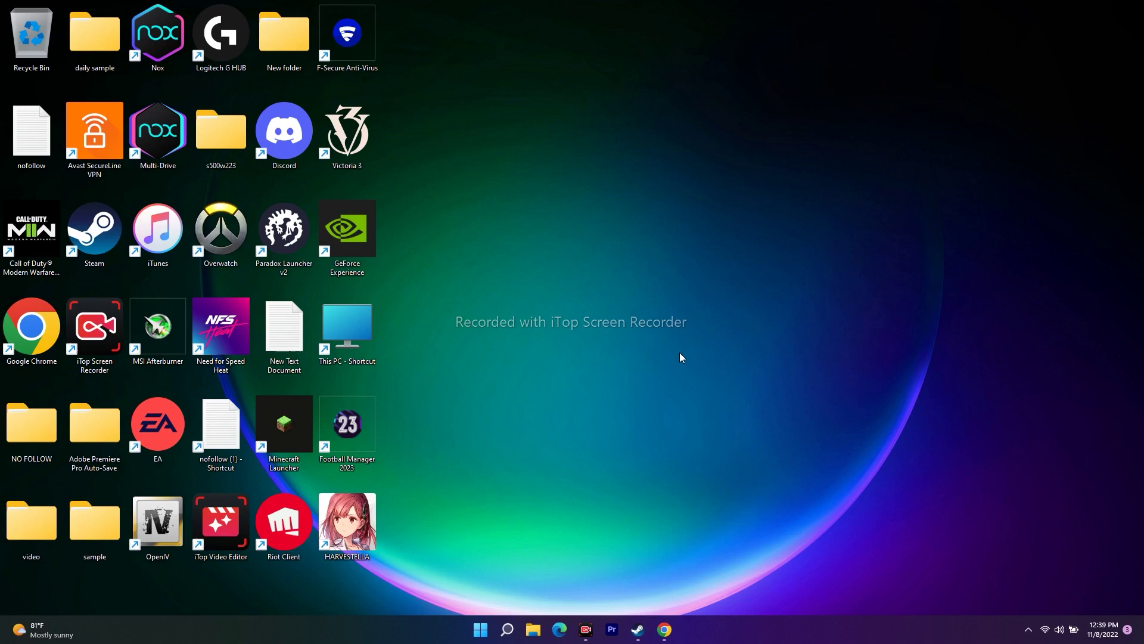
Open Control Panel and go to the list of apps allowed through Windows Defender Firewall.
left_click(507, 629)
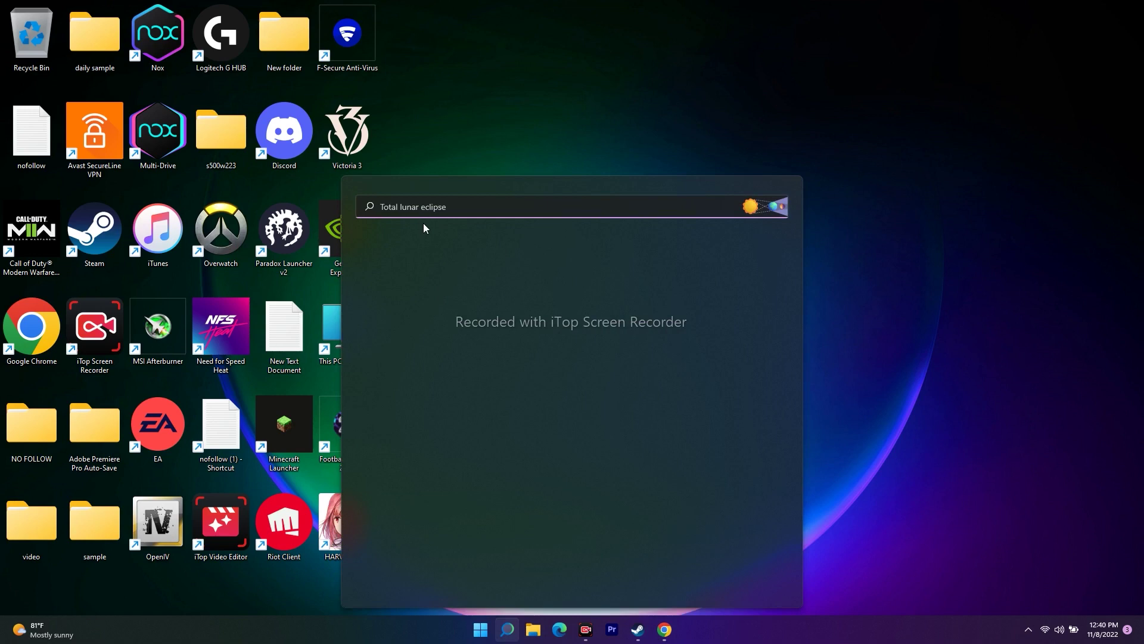
key("Escape")
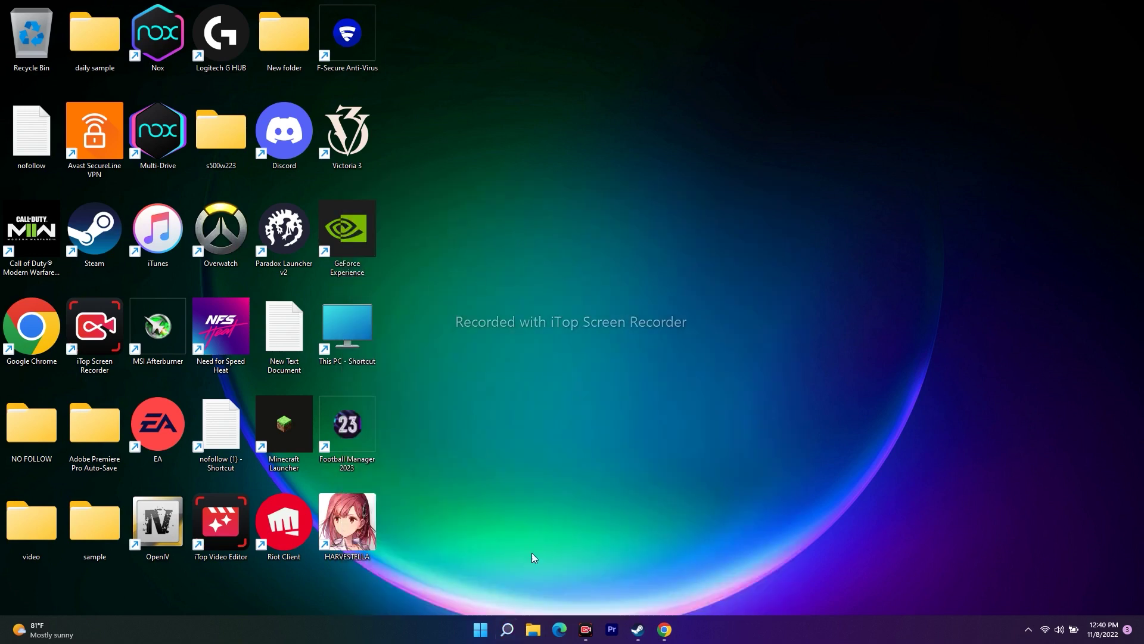
left_click(508, 637)
type("control Panel")
left_click(433, 309)
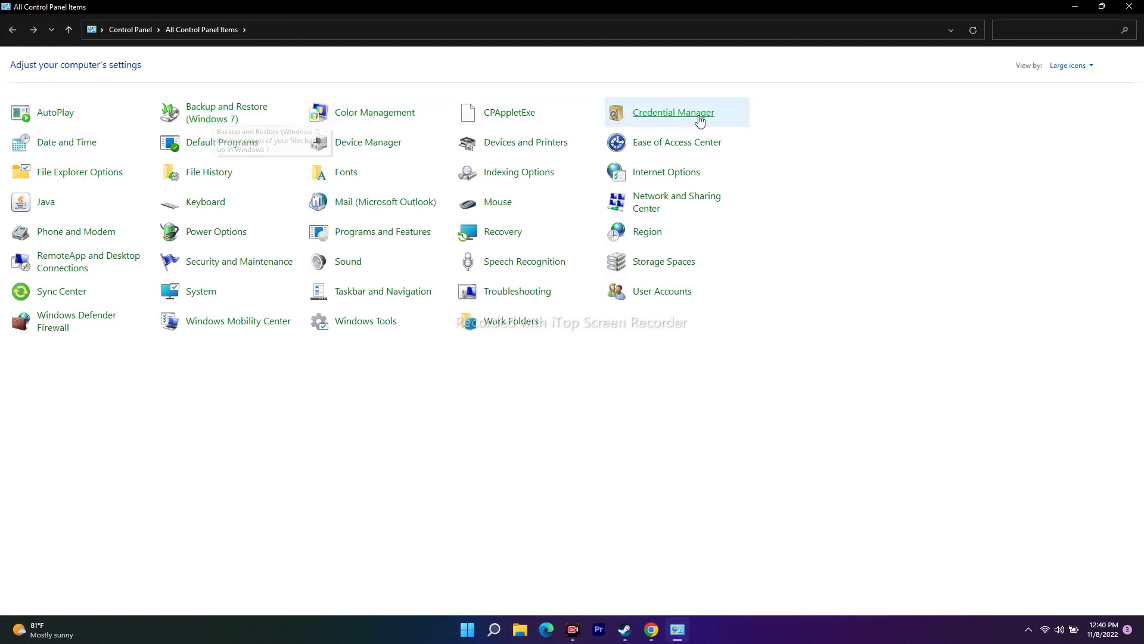
left_click(52, 327)
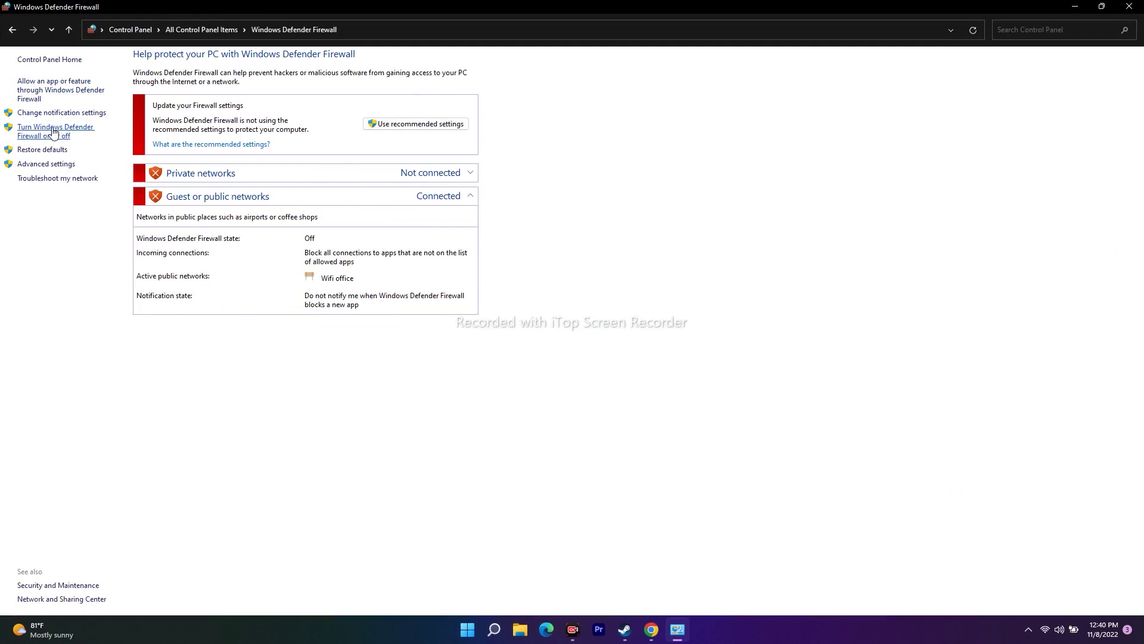
left_click(37, 88)
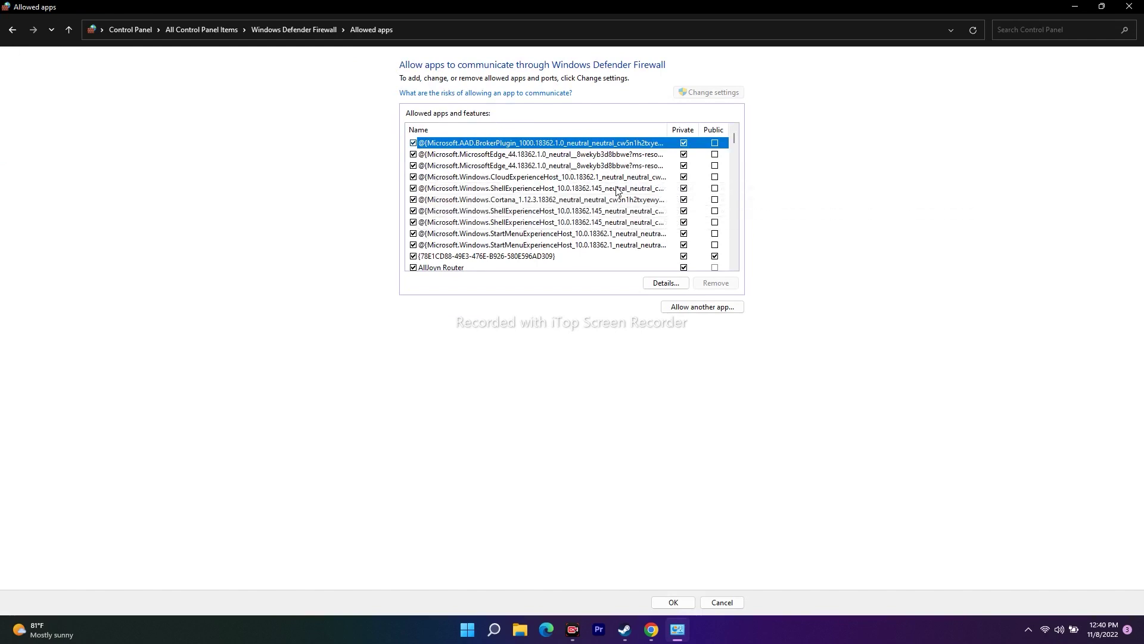
Look through the allowed apps and features for the HARVESTELLA entry and its Private and Public settings.
scroll(617, 190, "down", 5)
scroll(617, 191, "down", 15)
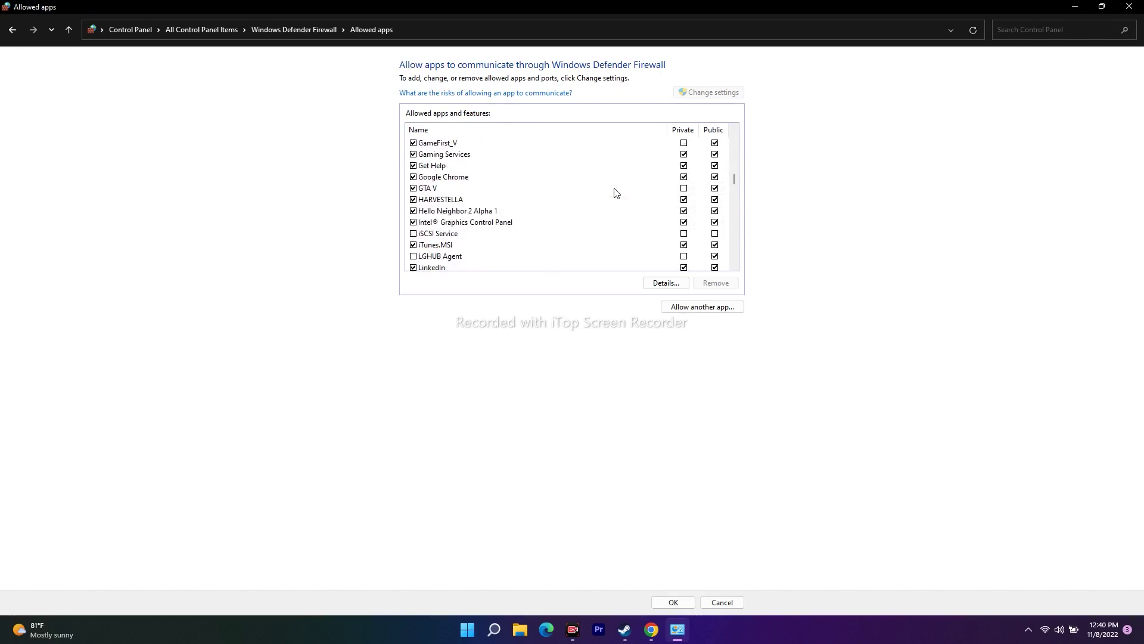
scroll(616, 193, "down", 15)
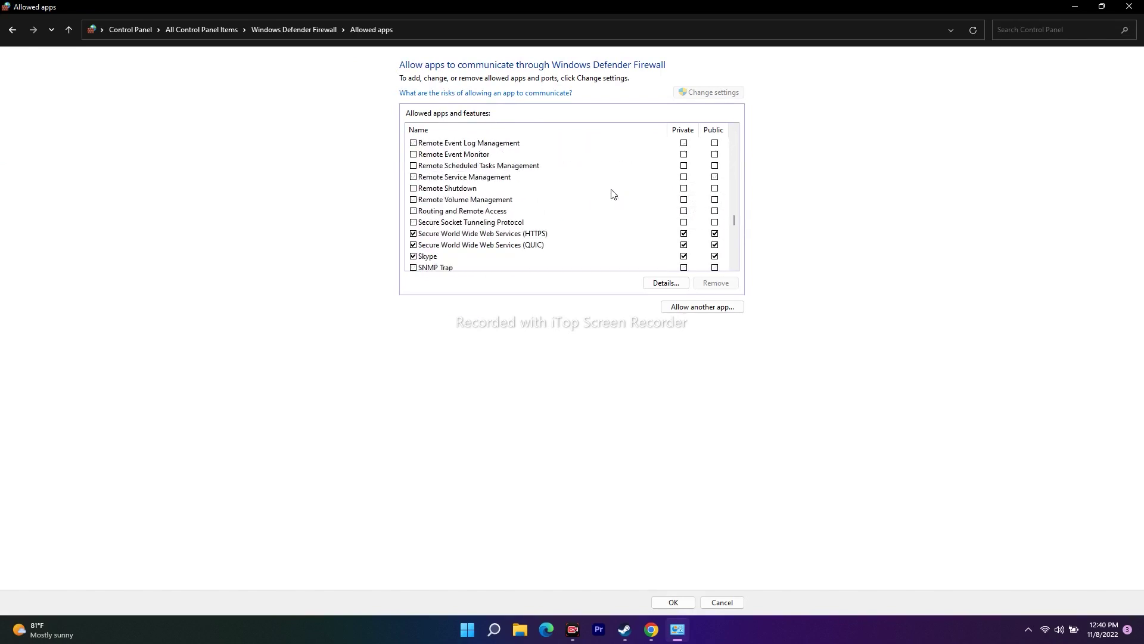
scroll(611, 194, "down", 15)
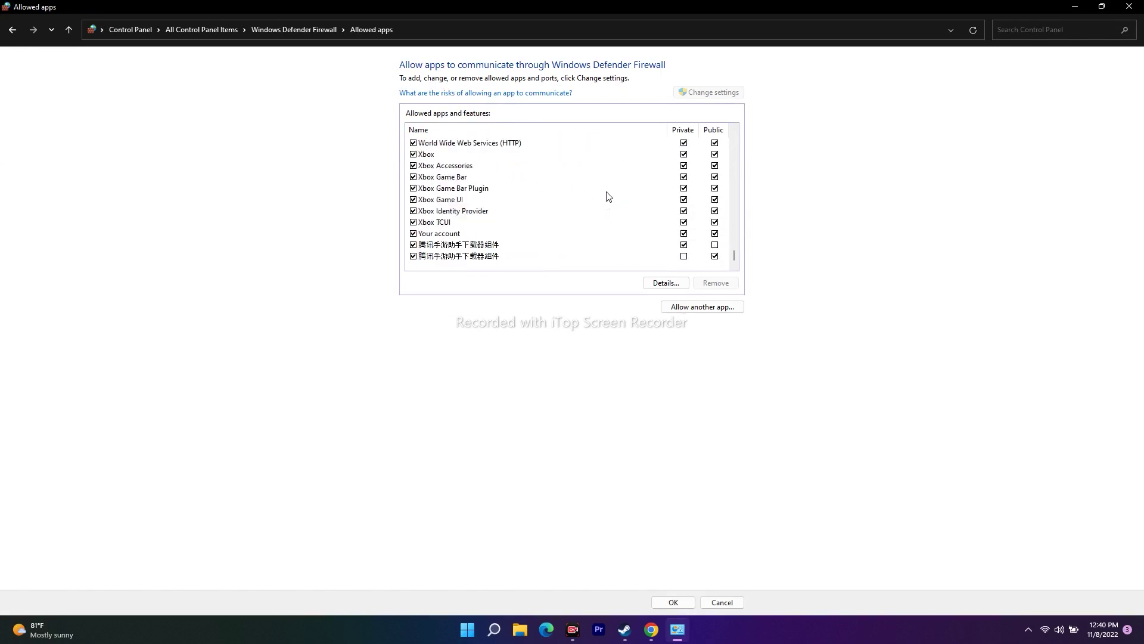
scroll(500, 226, "up", 15)
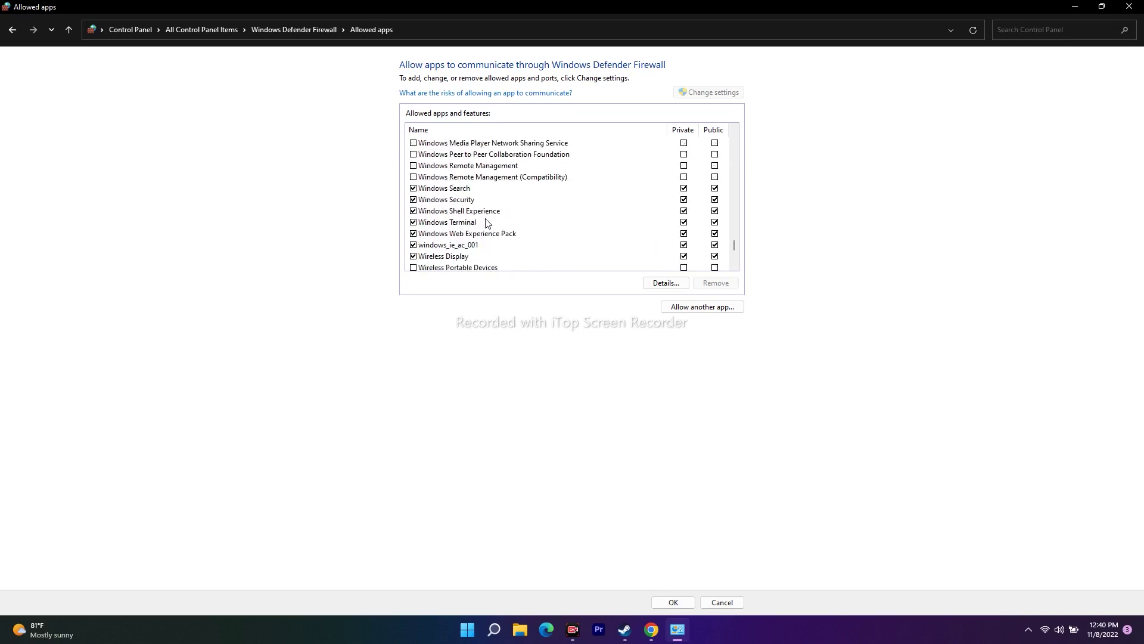
scroll(486, 223, "up", 20)
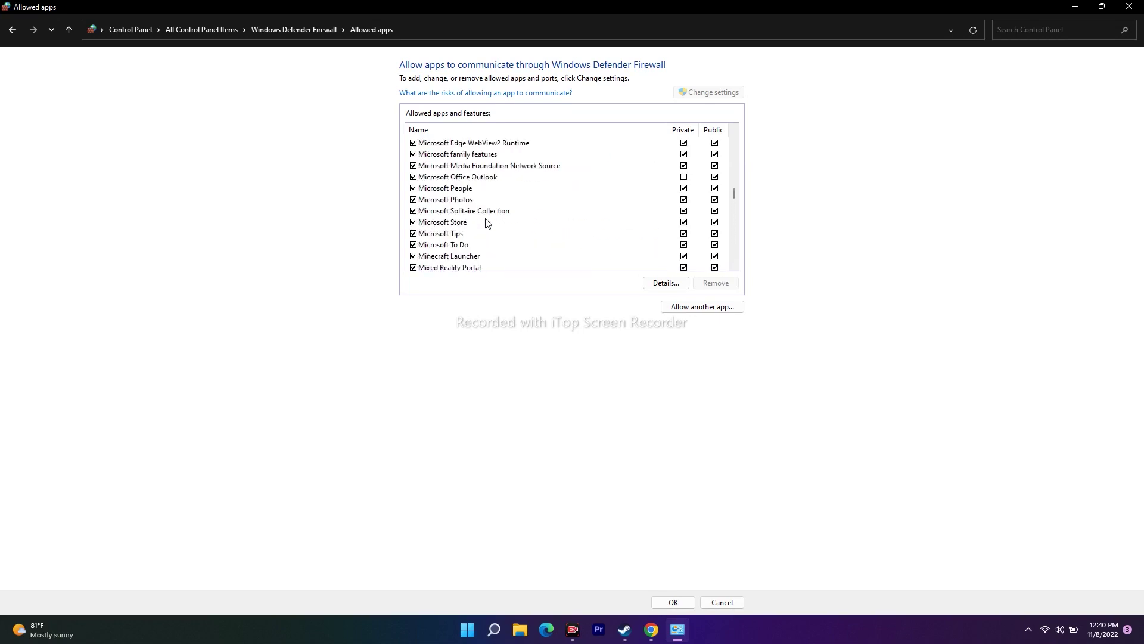
scroll(486, 223, "up", 10)
left_click(485, 143)
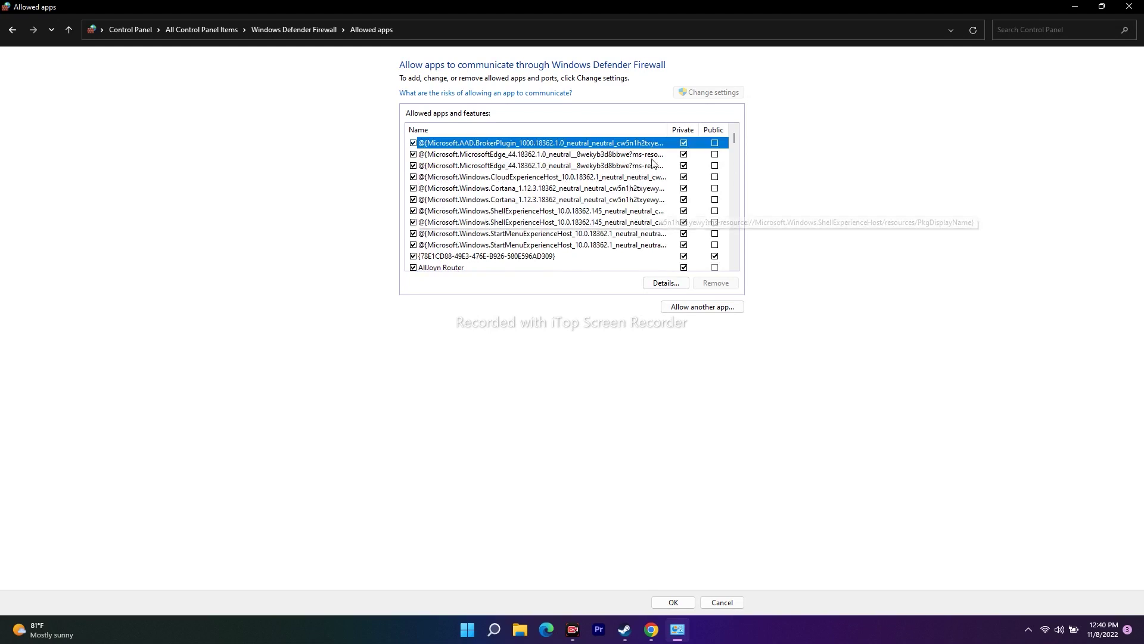
Start allowing another app and browse on drive C: to the Program Files (x86) folder.
left_click(703, 314)
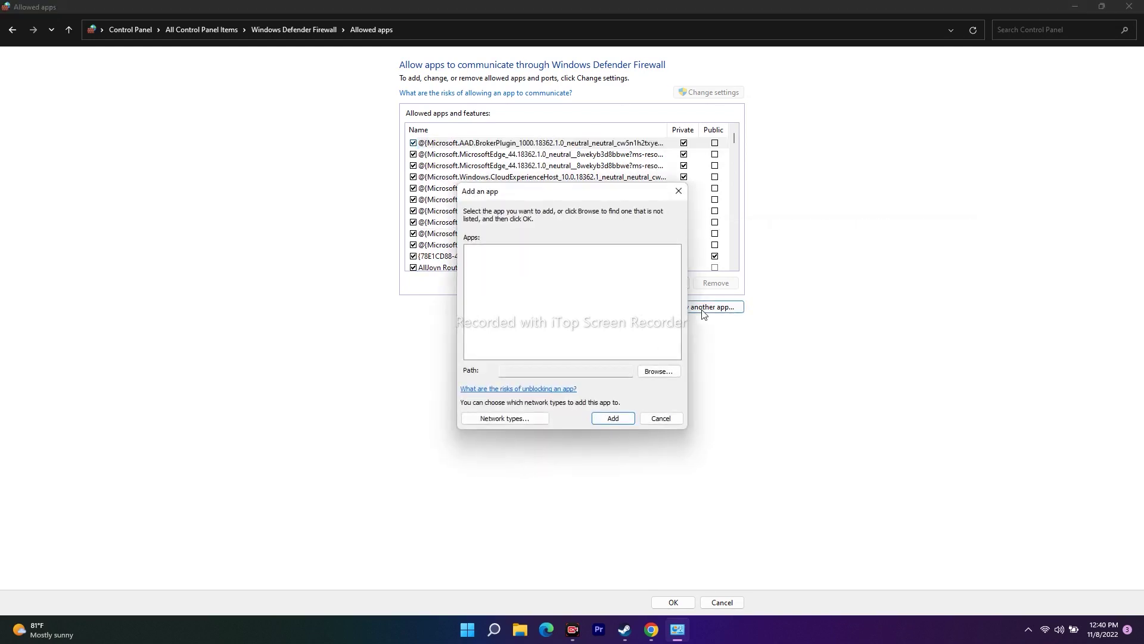
left_click(671, 373)
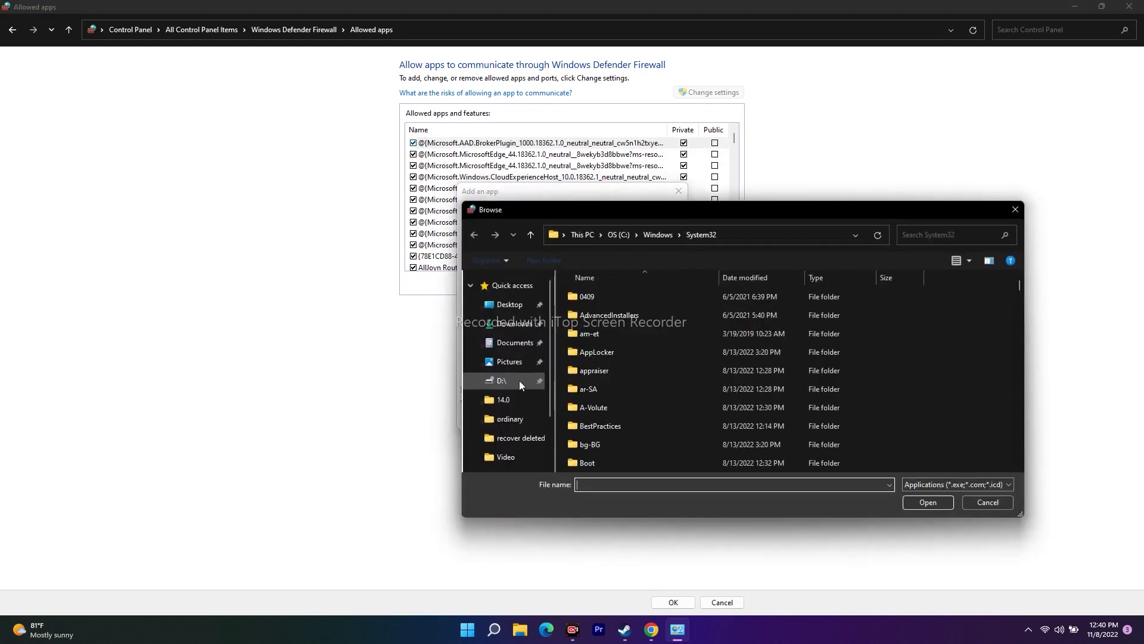
left_click_drag(845, 220, 651, 117)
scroll(332, 268, "down", 3)
left_click(325, 344)
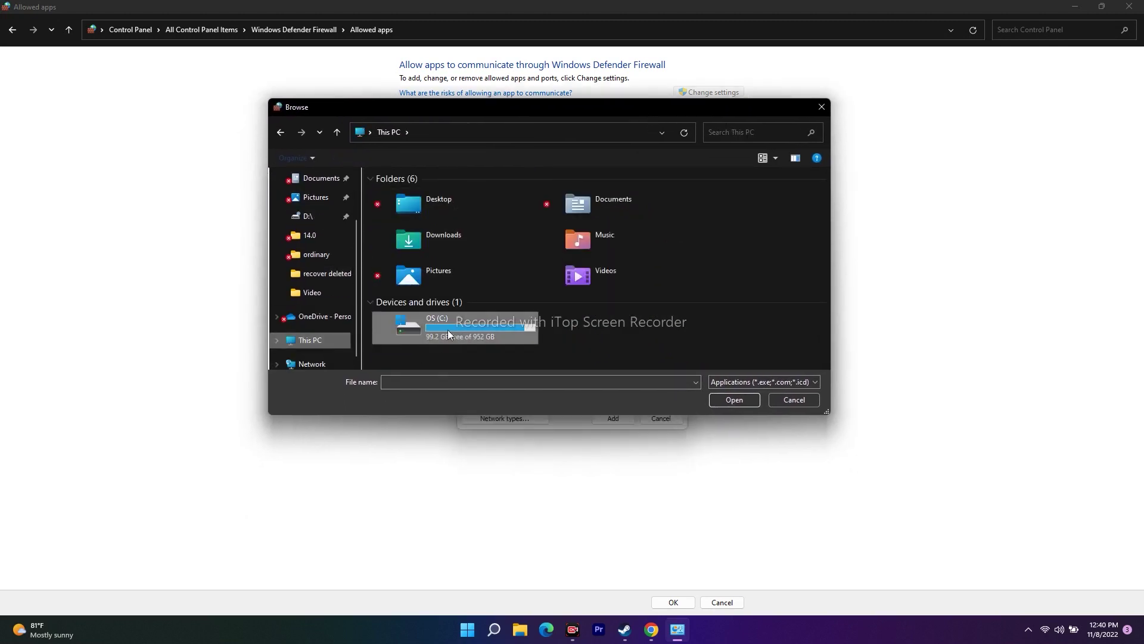
double_click(444, 323)
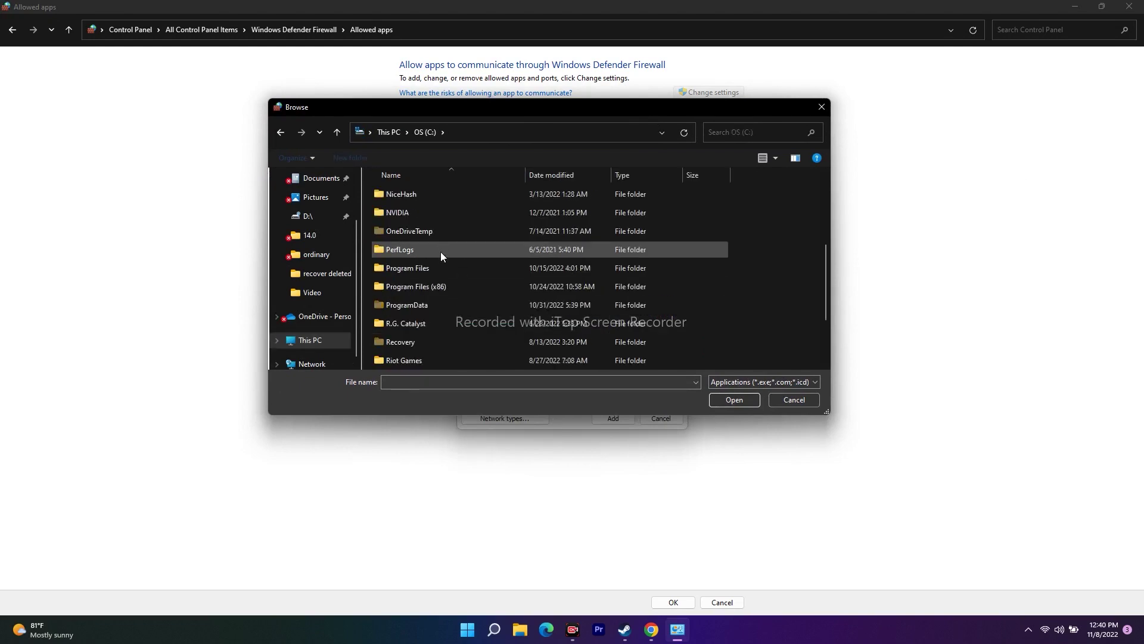
scroll(439, 262, "down", 2)
scroll(435, 299, "up", 2)
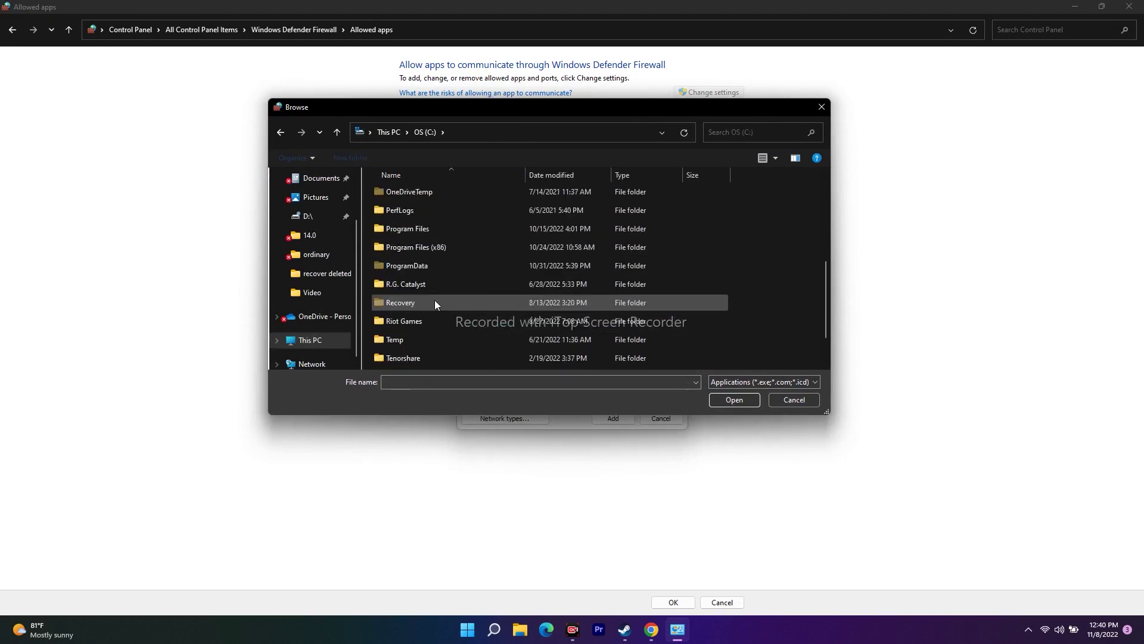
double_click(443, 300)
Go to the HARVESTELLA game folder under Steam\steamapps\common in the file browser.
scroll(423, 269, "down", 9)
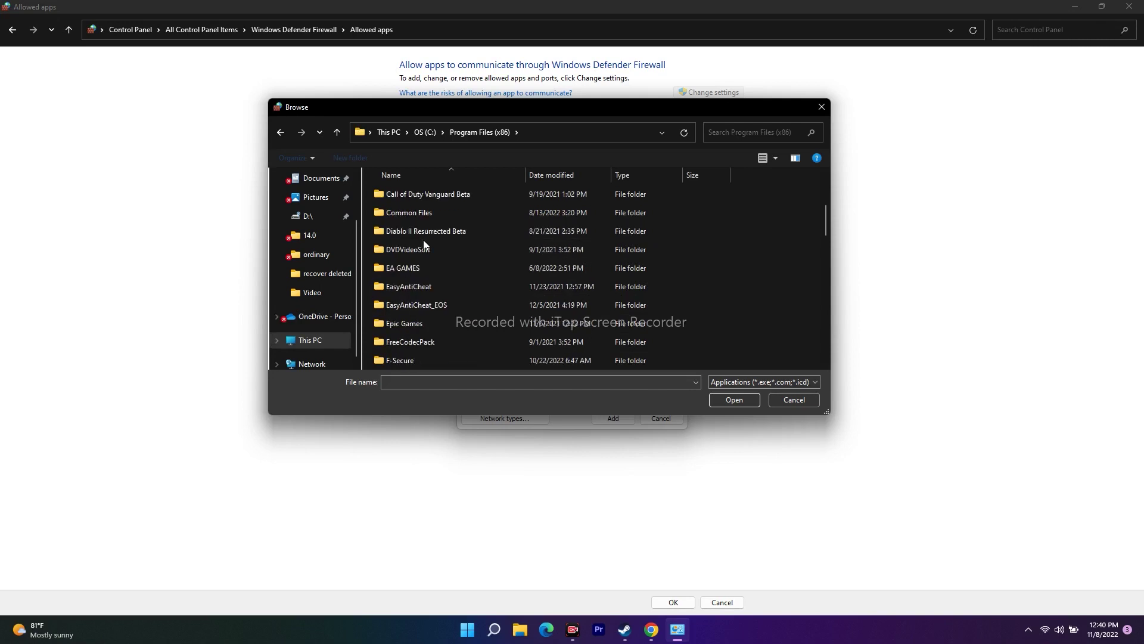
scroll(434, 286, "down", 10)
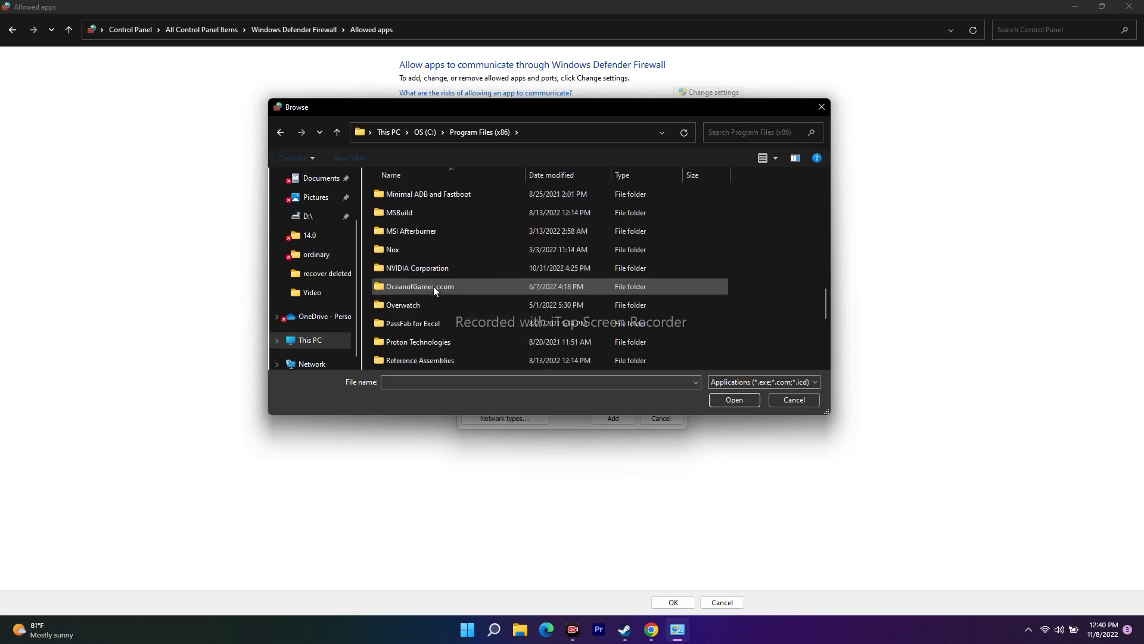
scroll(417, 281, "up", 2)
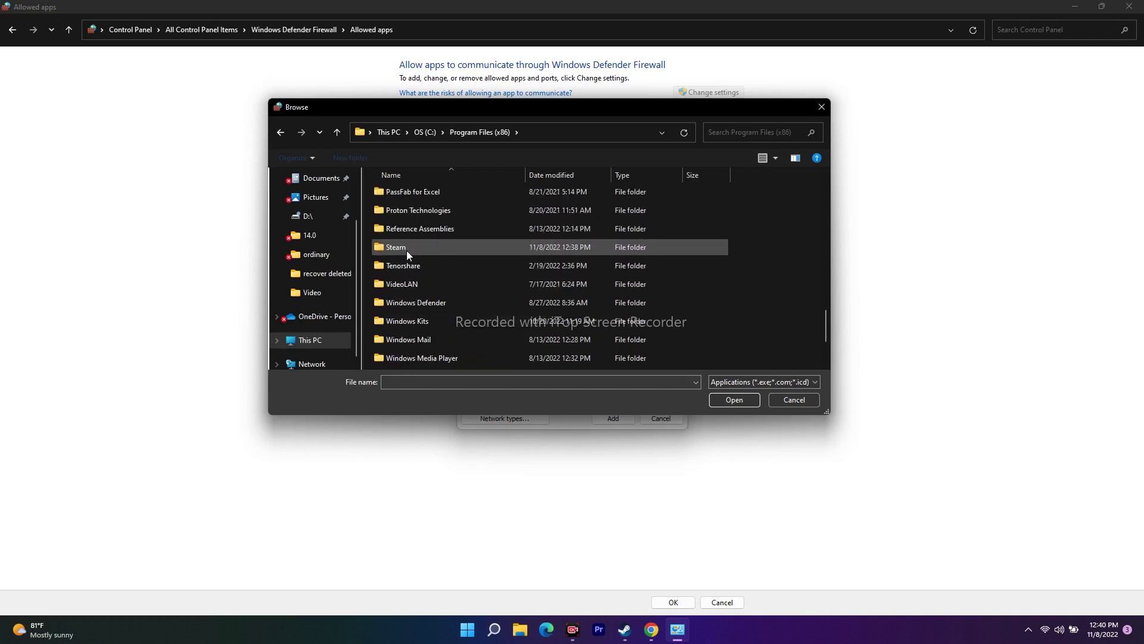
double_click(406, 250)
scroll(444, 262, "down", 5)
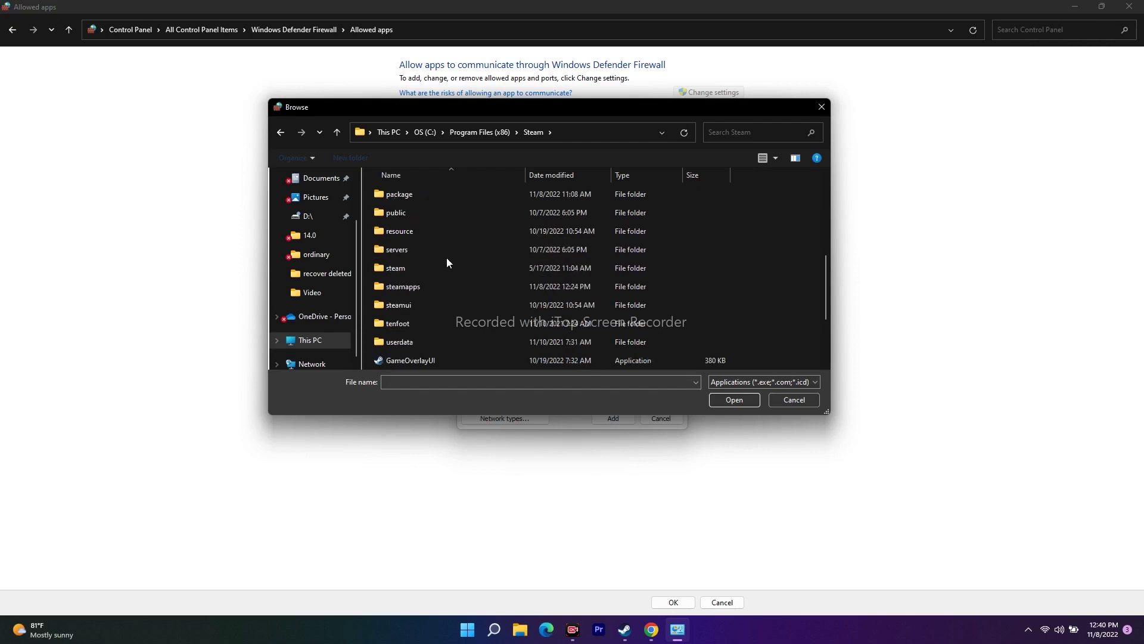
double_click(420, 233)
double_click(416, 193)
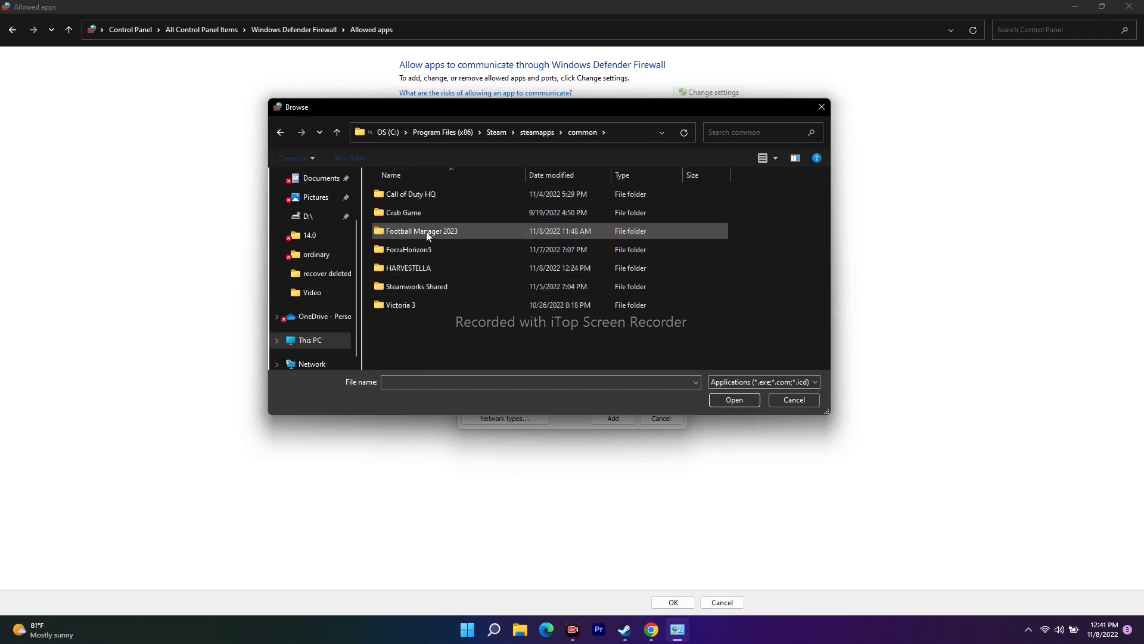
double_click(430, 266)
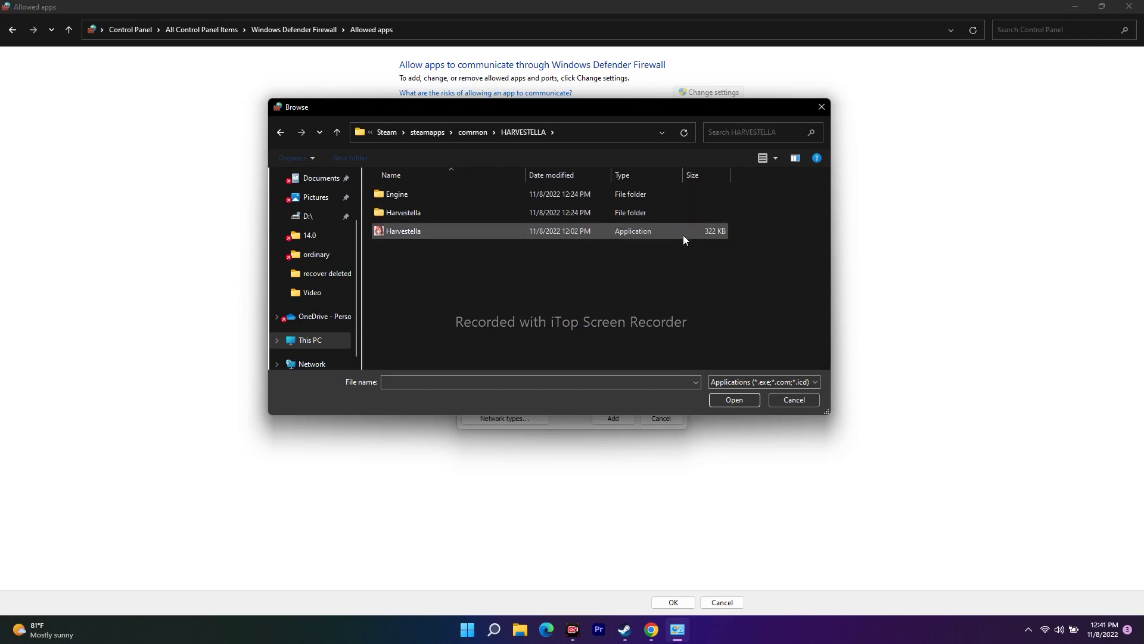
Try to add the Harvestella application to the firewall's allowed apps, and close the firewall window.
left_click(509, 234)
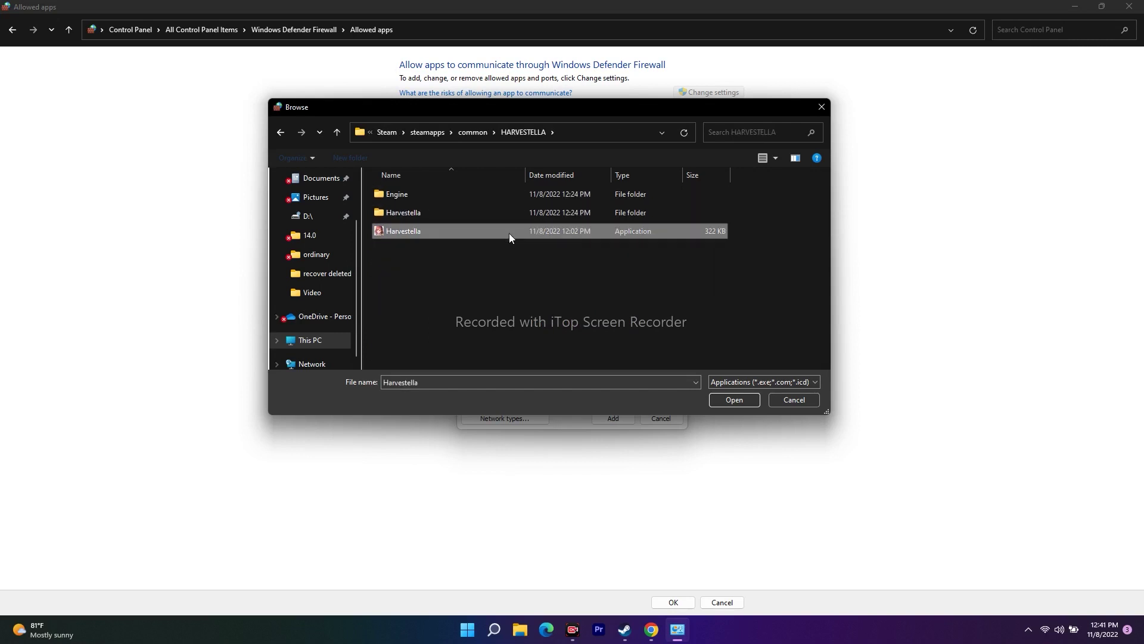
left_click(732, 401)
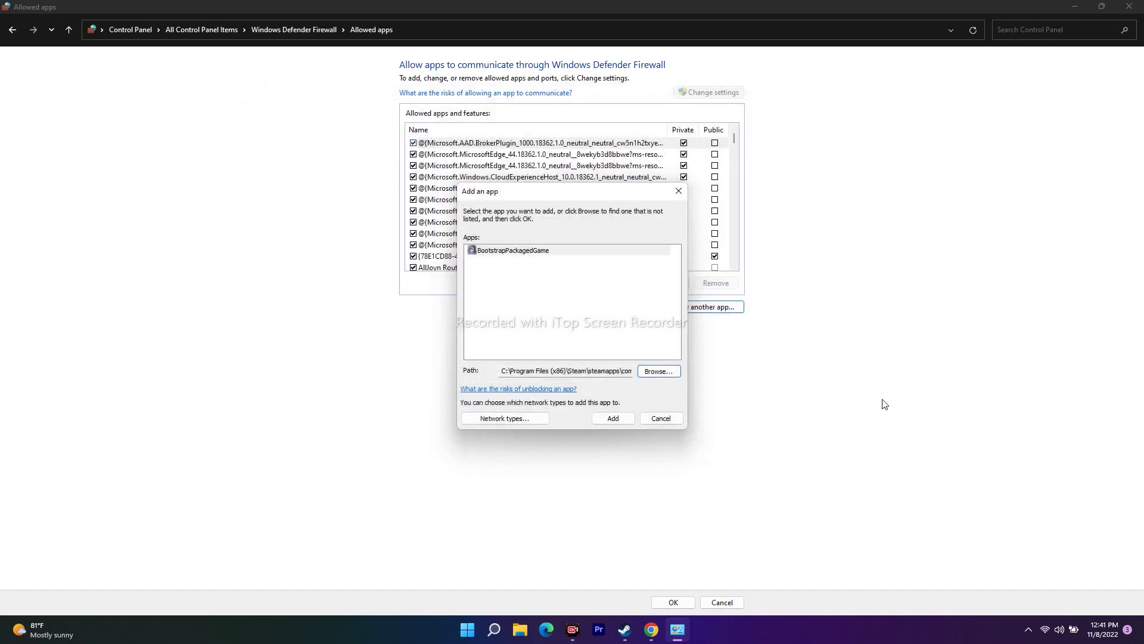
left_click(612, 418)
left_click(670, 357)
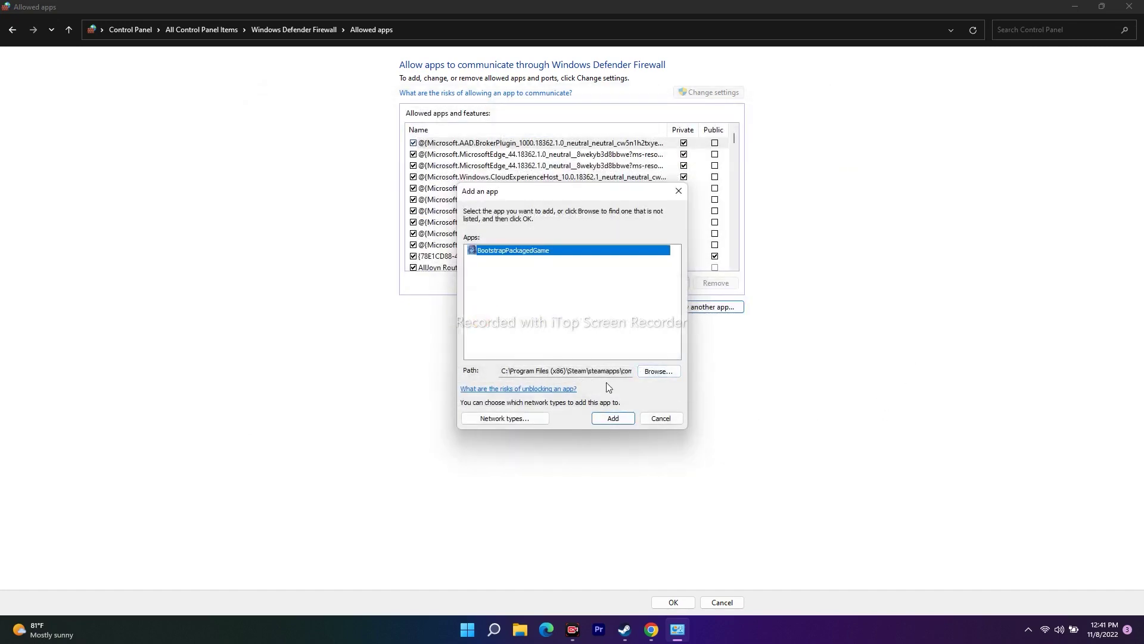
left_click(678, 191)
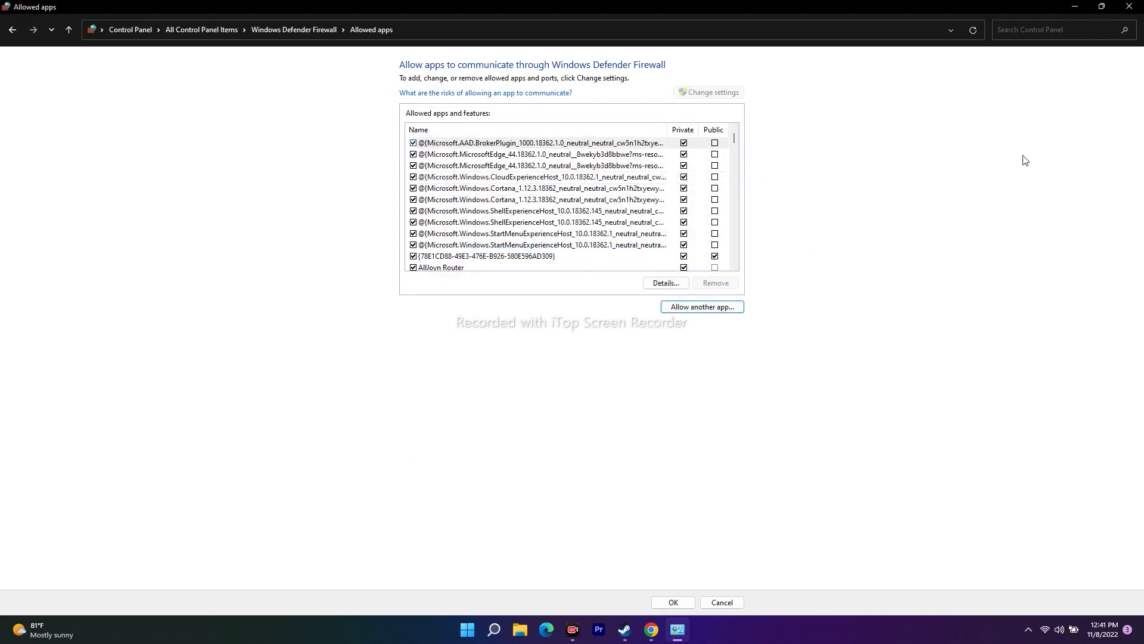
left_click(1128, 6)
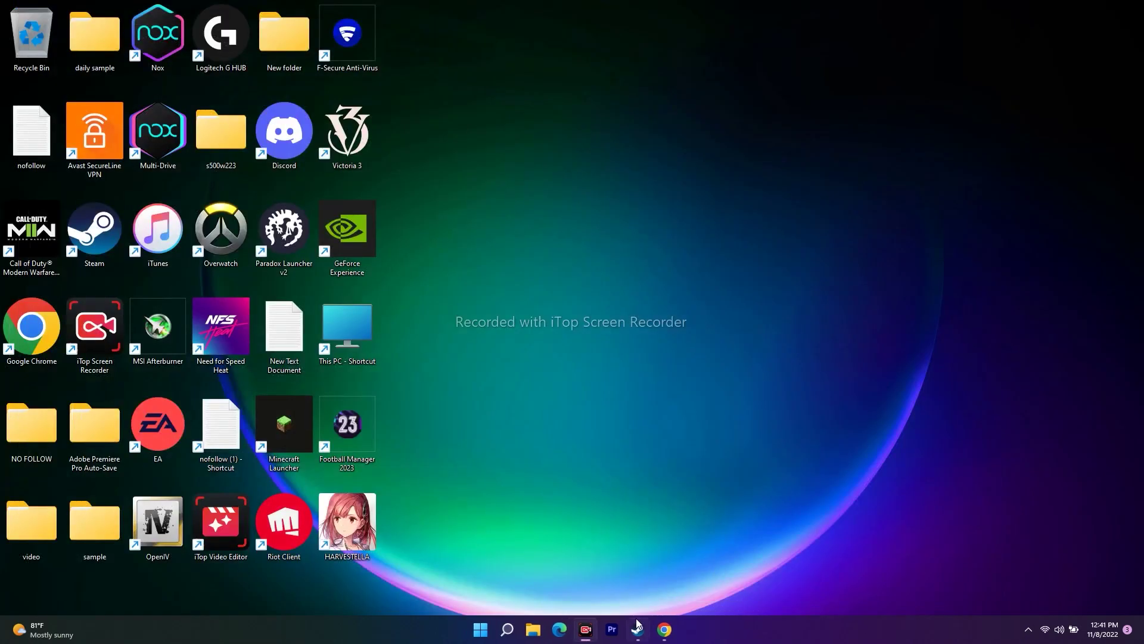
Switch to Steam to view the HARVESTELLA library page, and minimise it.
left_click(637, 627)
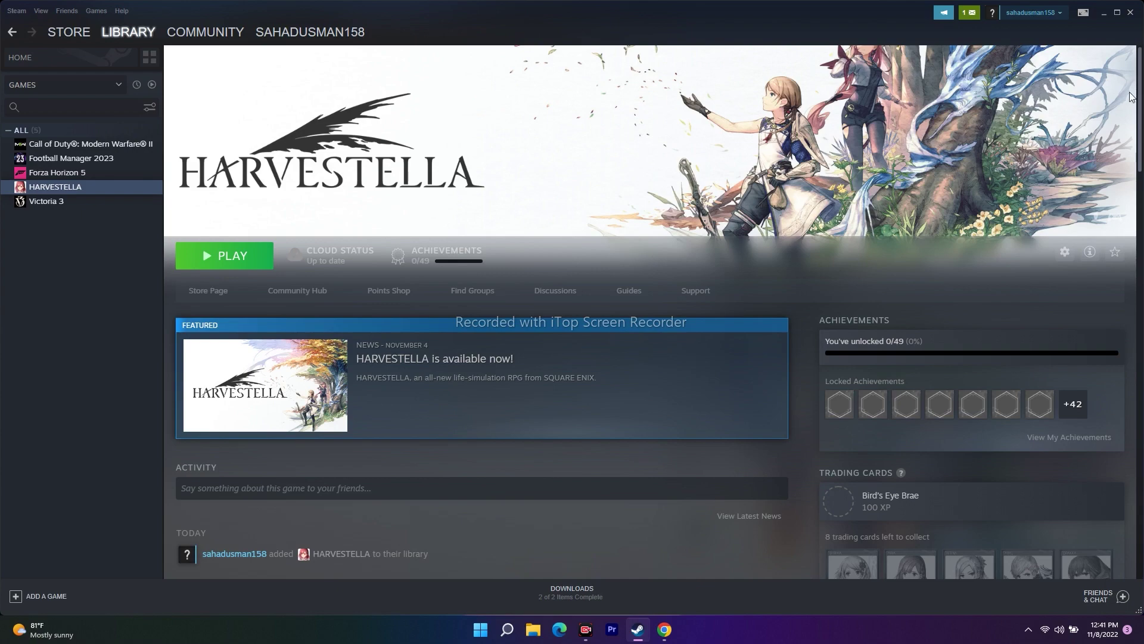
left_click(1103, 13)
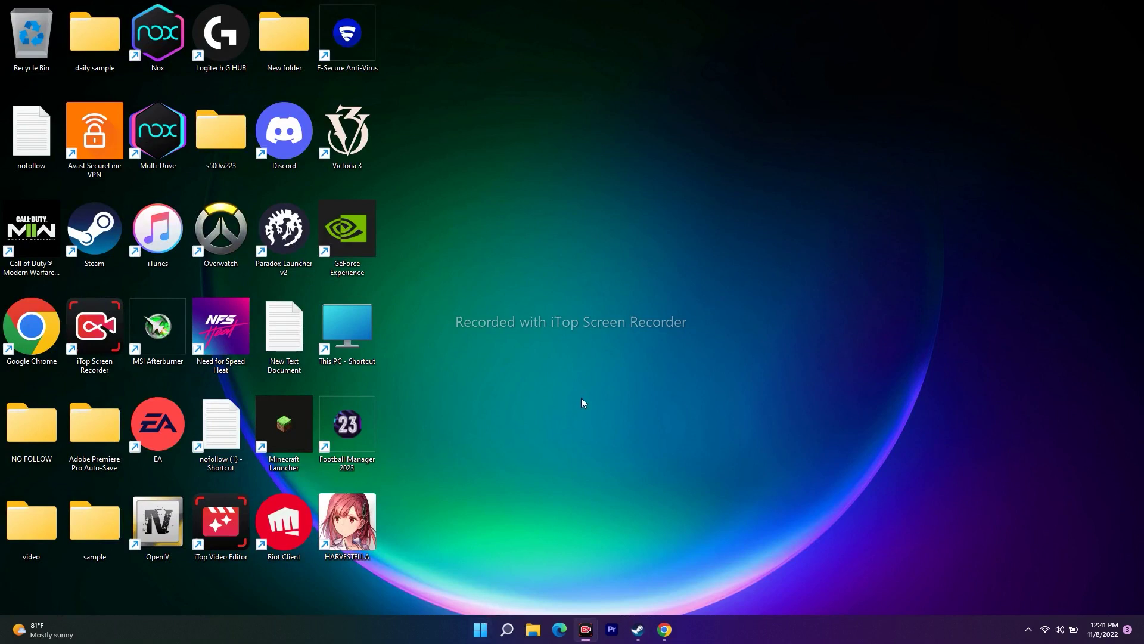
Open Device Manager and expand the Display adapters category.
right_click(482, 627)
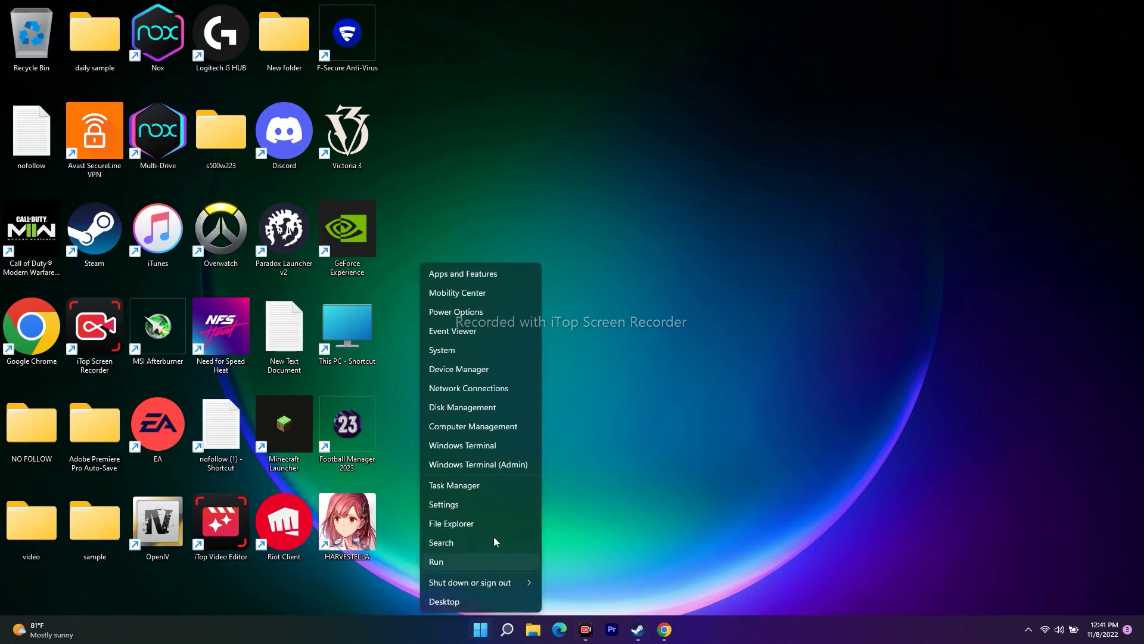
left_click(484, 370)
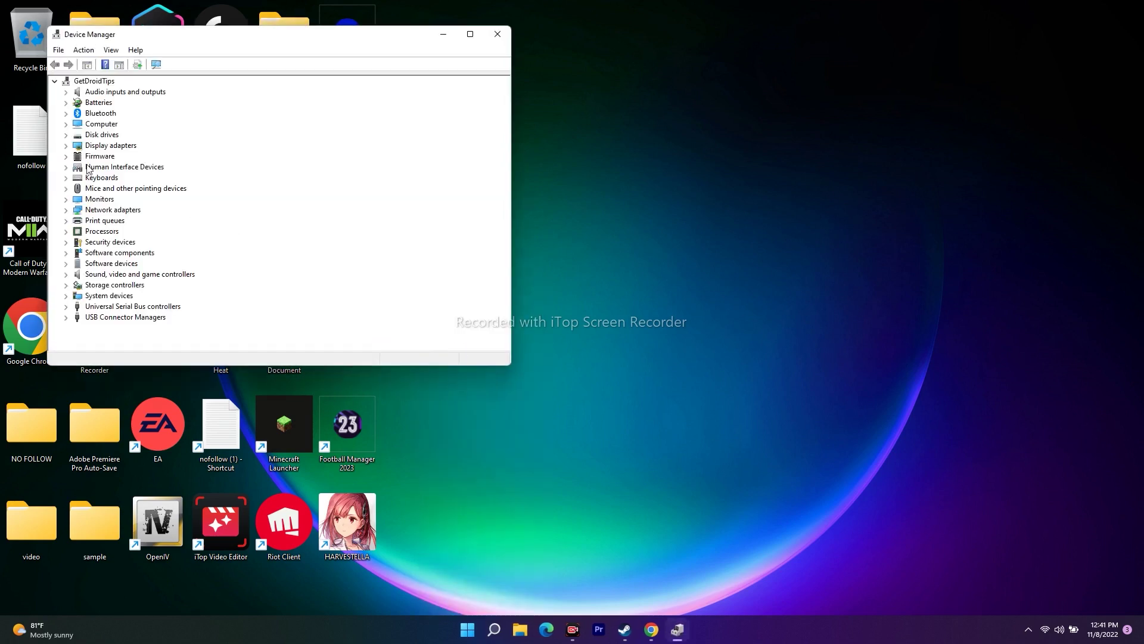
left_click(66, 146)
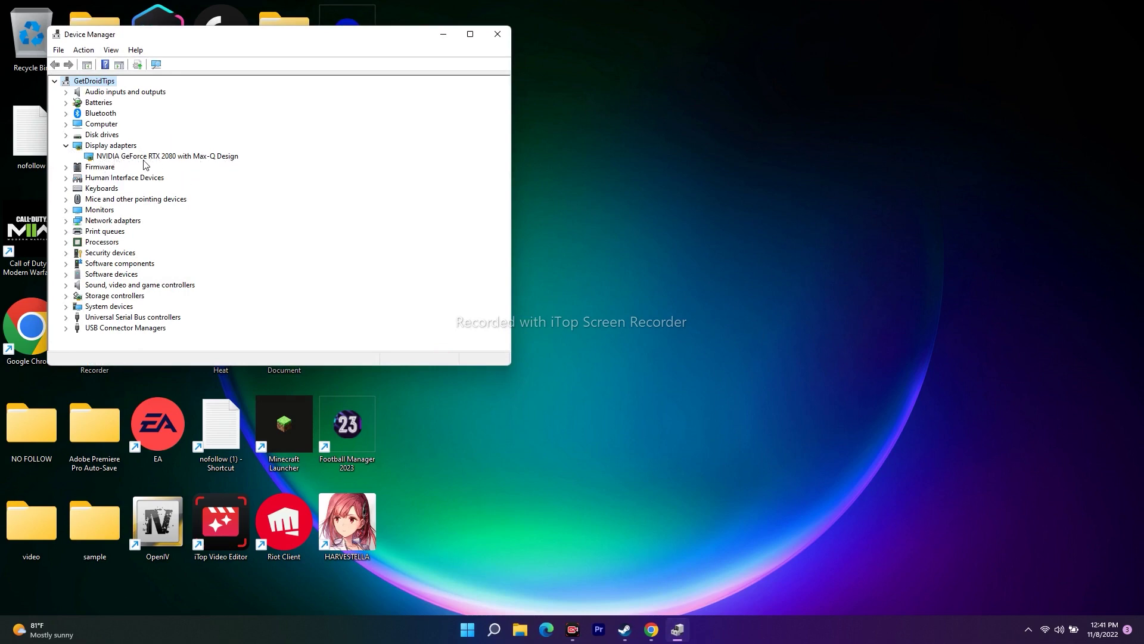
Search automatically for updated drivers for the NVIDIA GeForce RTX 2080 with Max-Q Design, and minimise Device Manager.
right_click(176, 158)
left_click(197, 168)
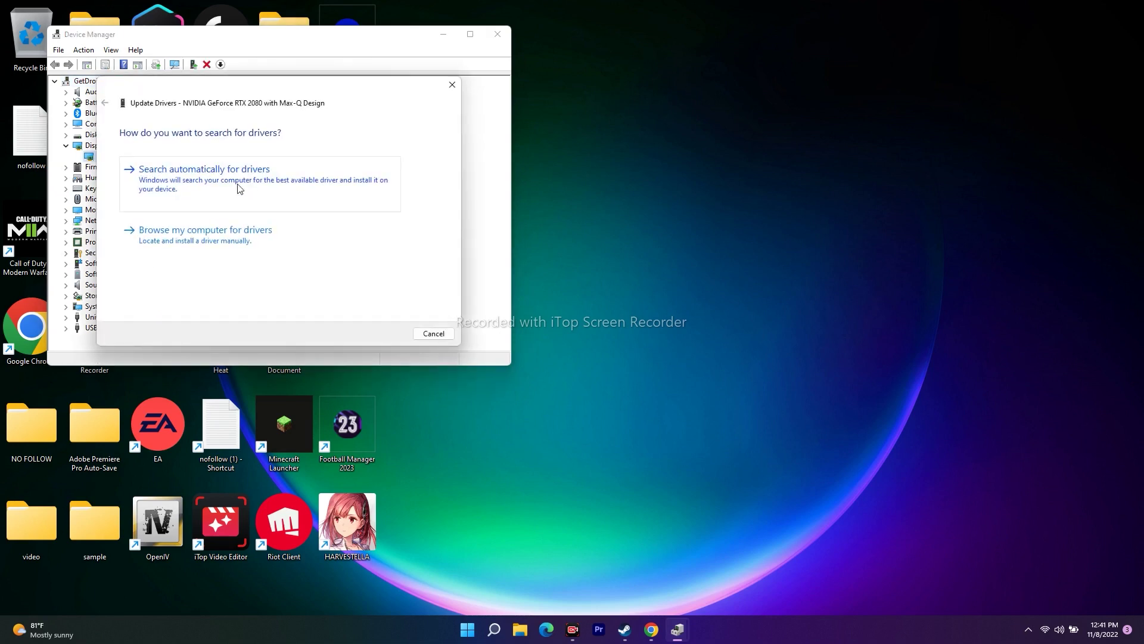
left_click(206, 174)
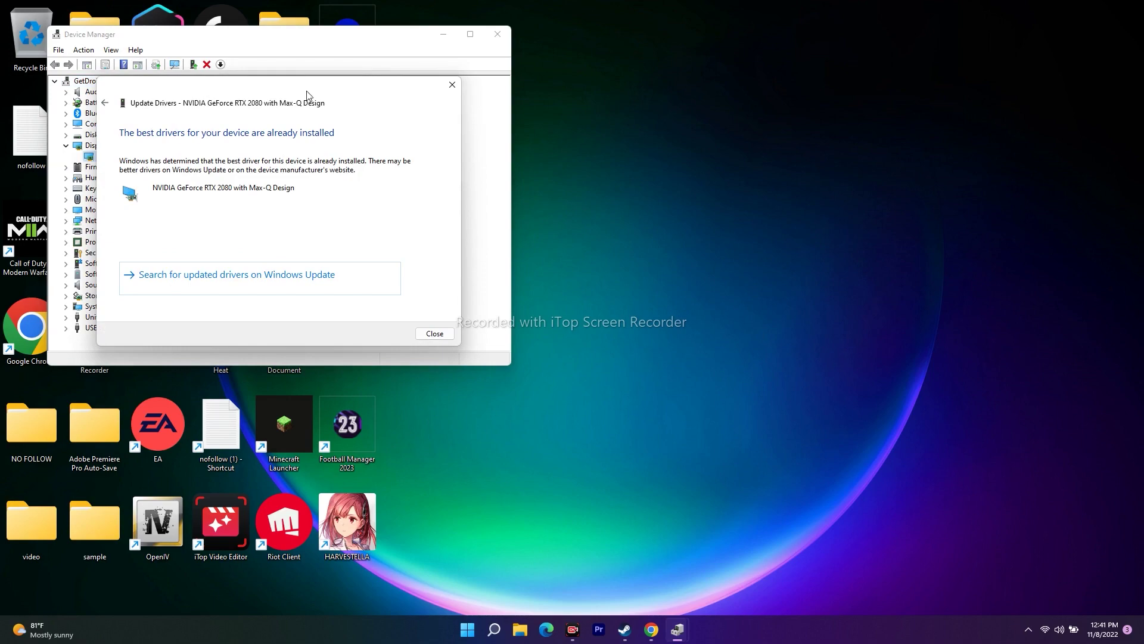
left_click(451, 85)
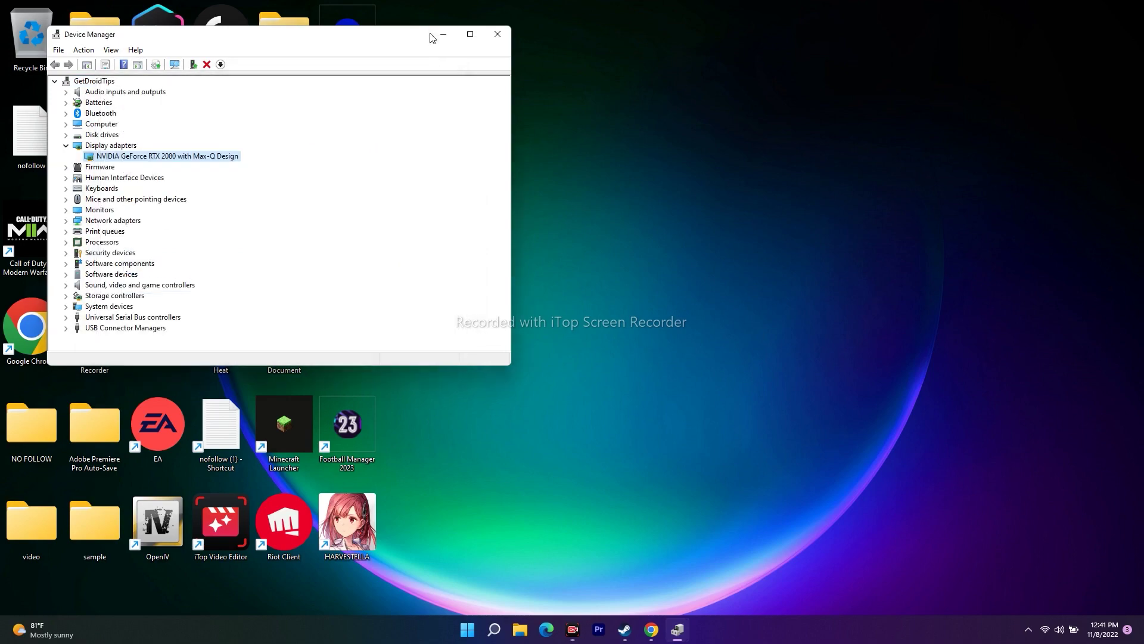
left_click(443, 34)
Switch to Chrome and look over the NVIDIA and AMD driver pages, ending at NVIDIA's Manual Driver Search form.
left_click(651, 630)
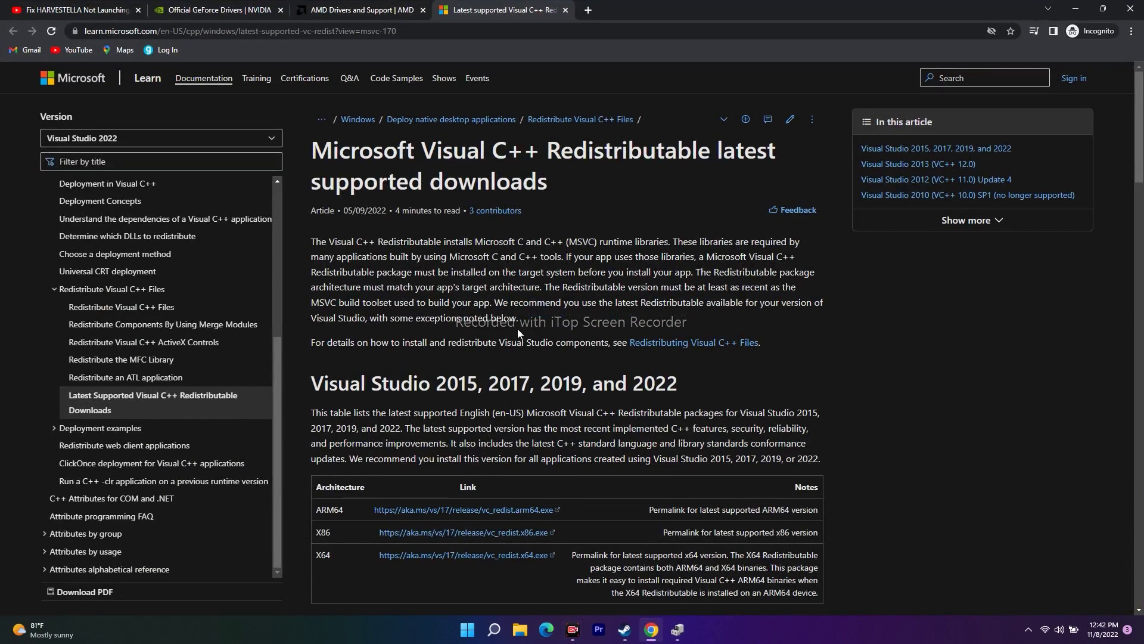
left_click(212, 10)
scroll(260, 310, "up", 9)
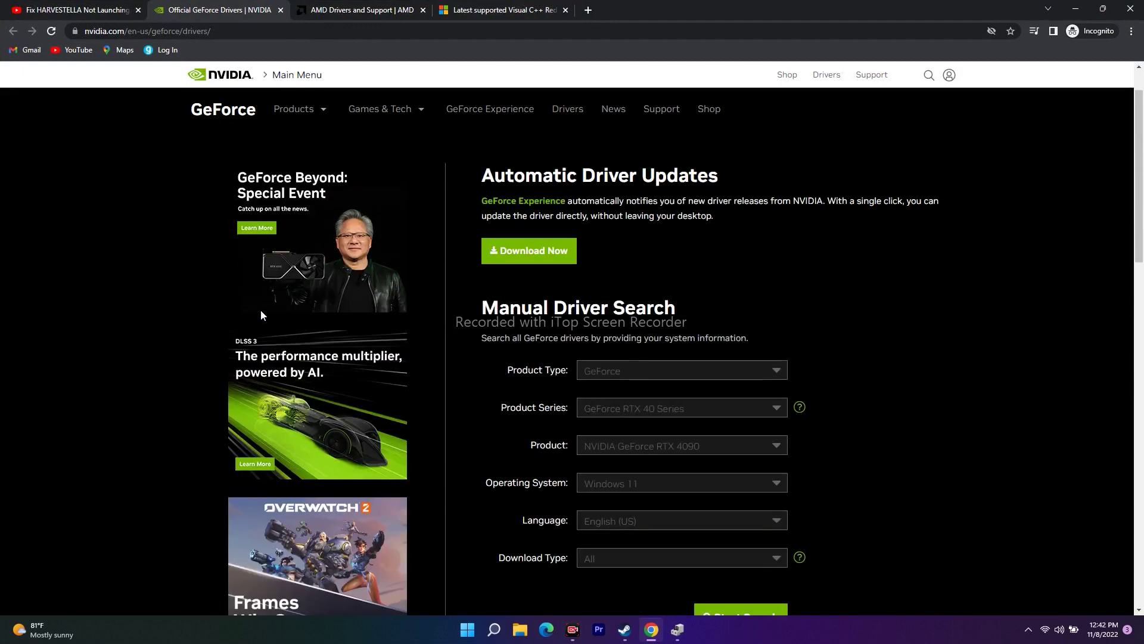
scroll(967, 306, "down", 4)
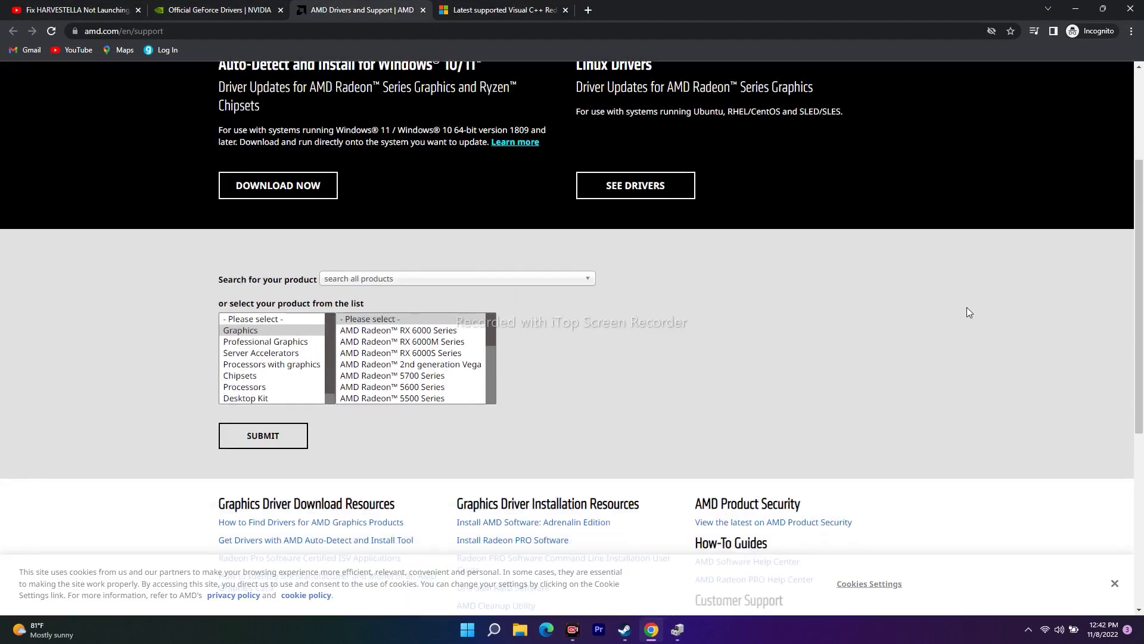
scroll(967, 306, "up", 4)
left_click(224, 4)
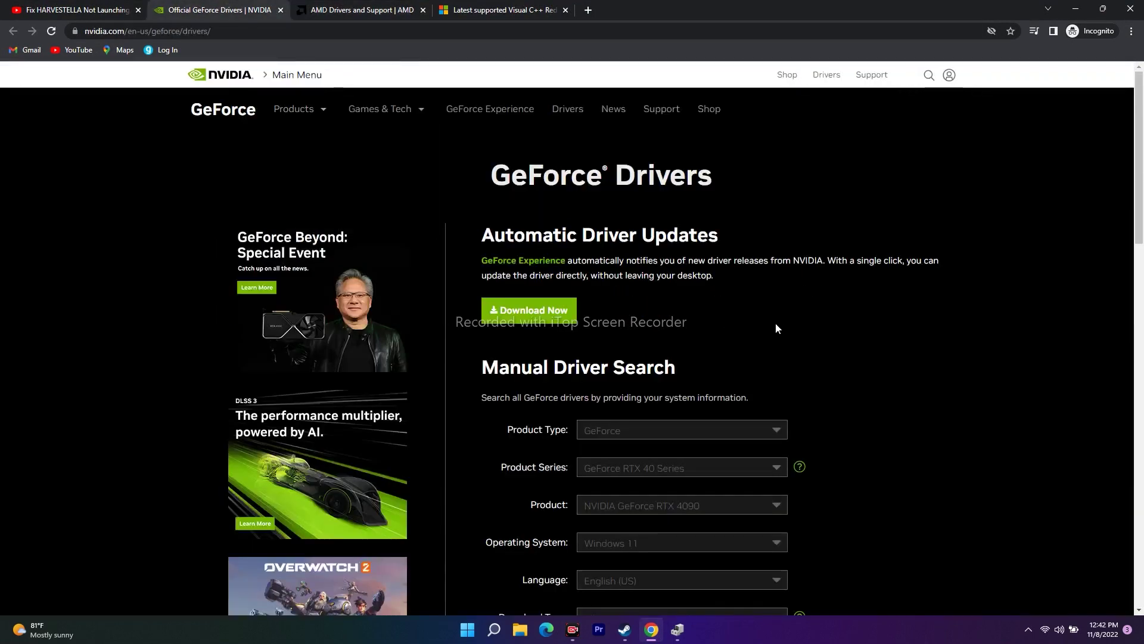
scroll(870, 321, "down", 2)
scroll(867, 311, "down", 2)
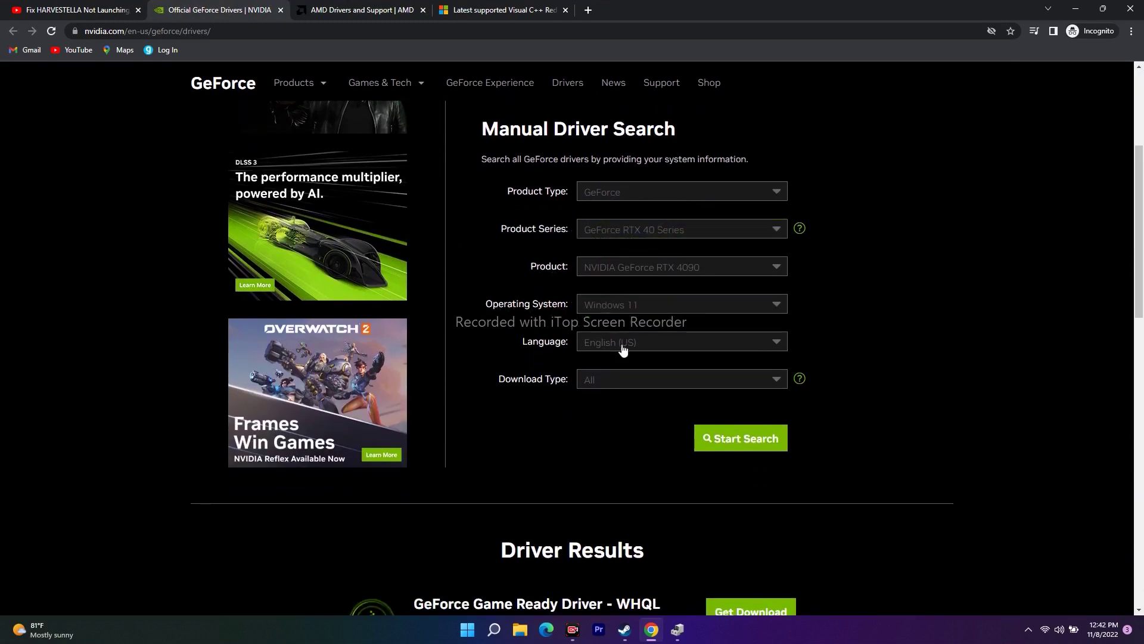
Check the graphics card model in Device Manager, and look through the Product Series options in NVIDIA's Manual Driver Search.
left_click(677, 629)
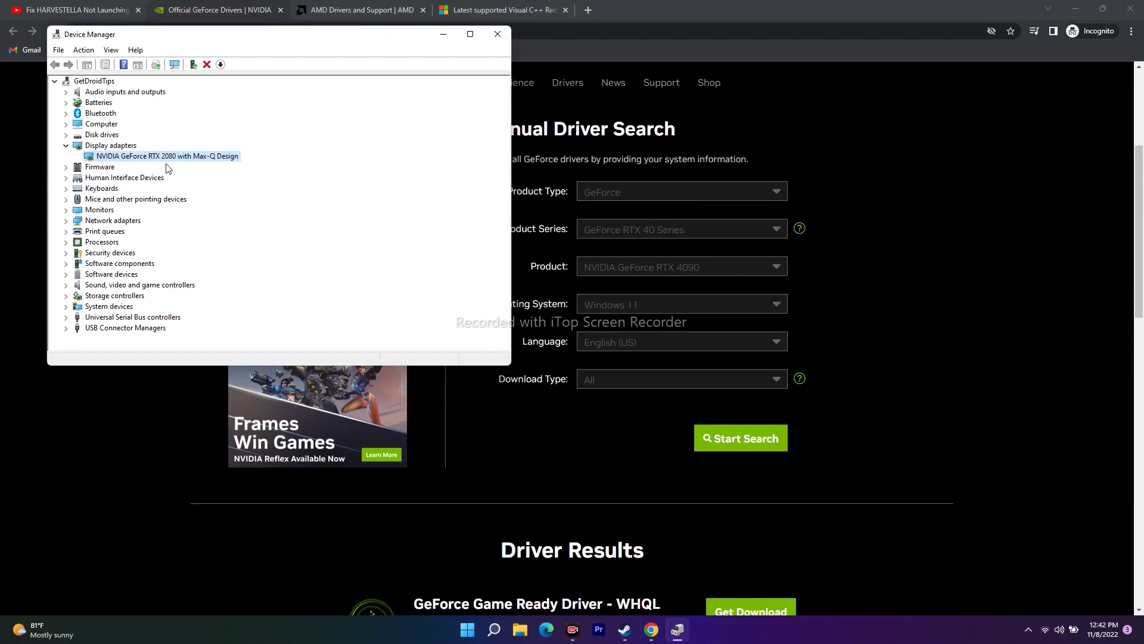
left_click(443, 34)
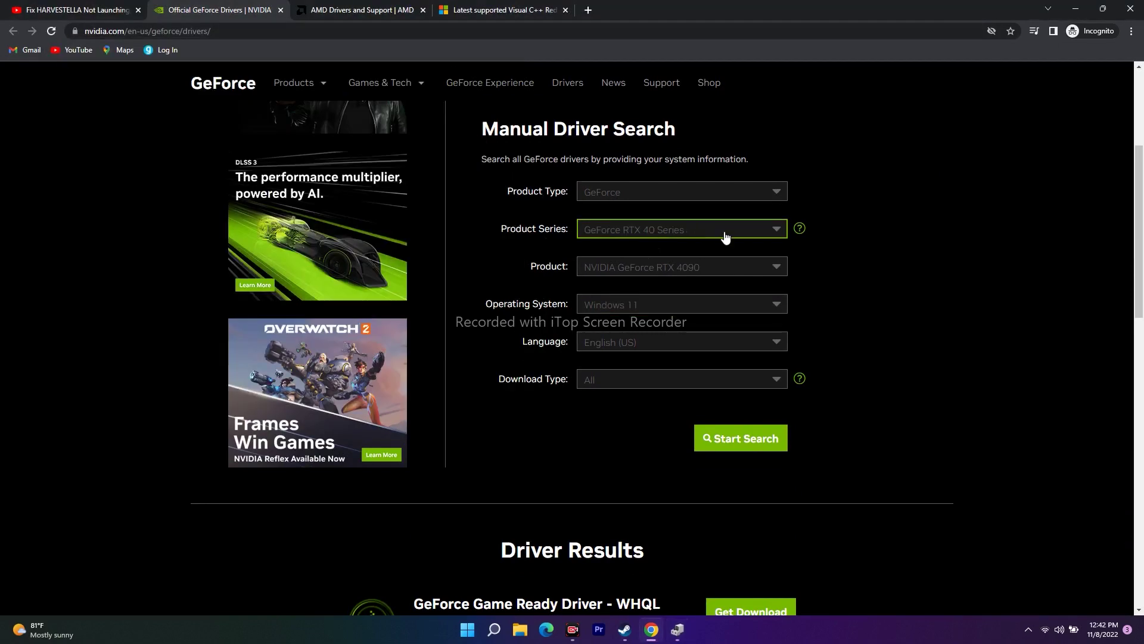
left_click(721, 230)
scroll(717, 268, "down", 8)
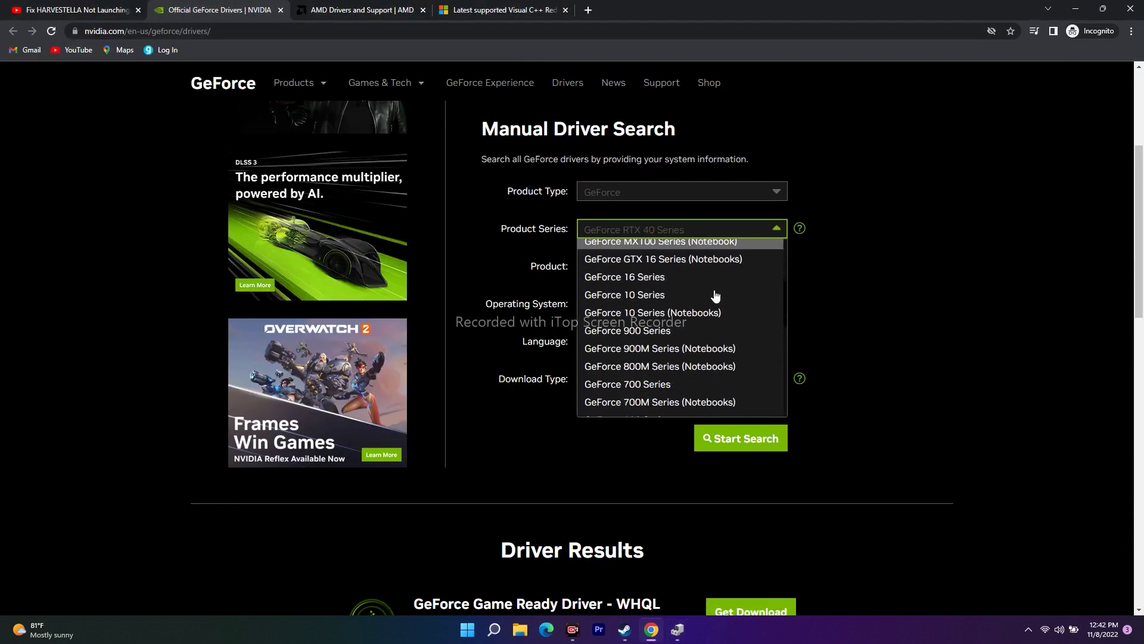
scroll(721, 320, "down", 4)
scroll(721, 319, "up", 5)
scroll(653, 303, "up", 6)
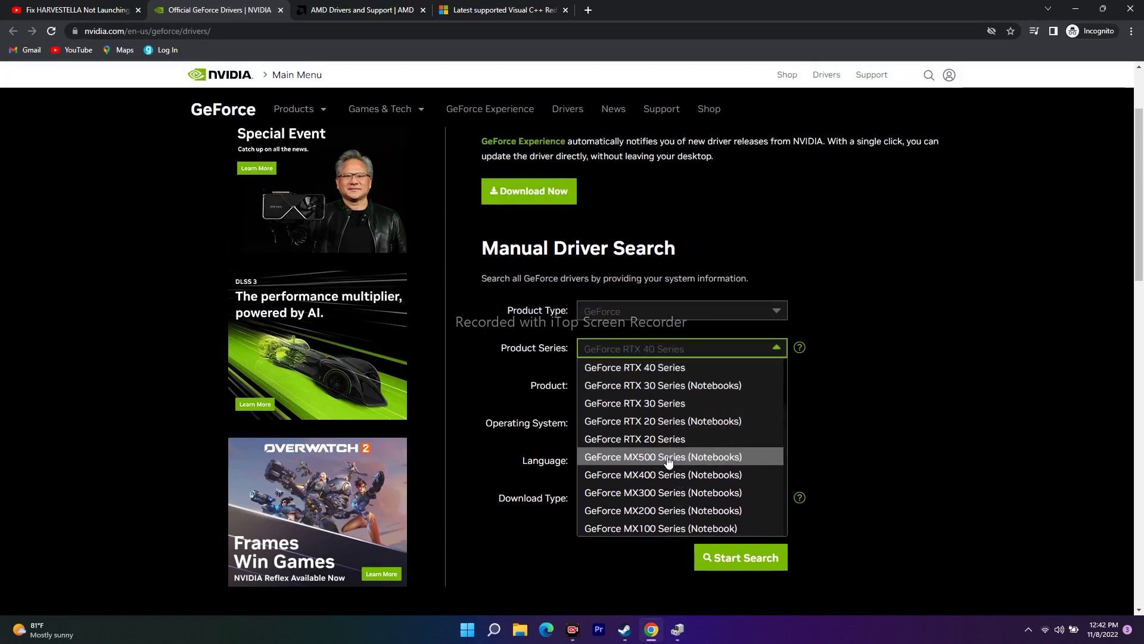
scroll(696, 454, "down", 1)
scroll(693, 448, "up", 2)
left_click(789, 378)
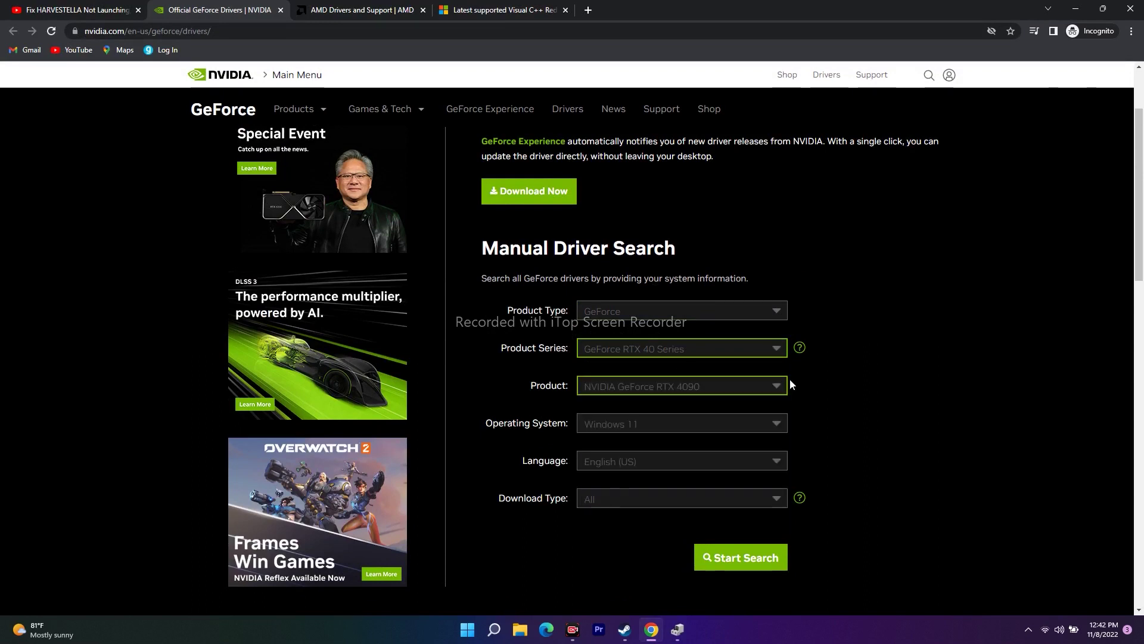
In the Manual Driver Search form, choose NVIDIA GeForce RTX 4090 as the product and Windows 11 as the operating system.
scroll(856, 366, "down", 1)
left_click(687, 338)
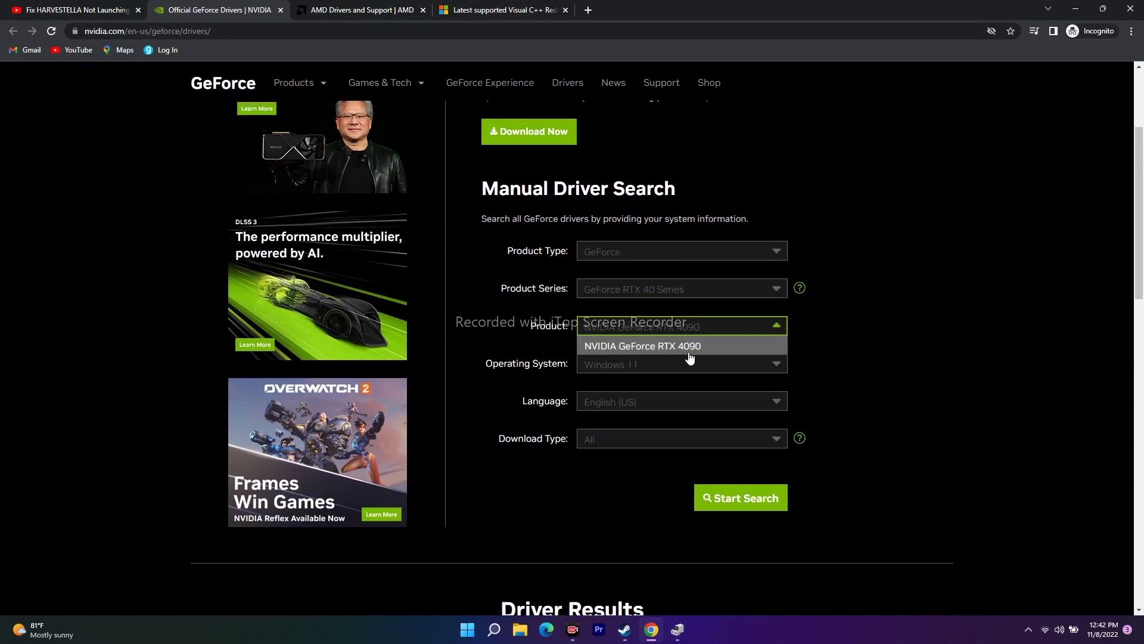
left_click(690, 352)
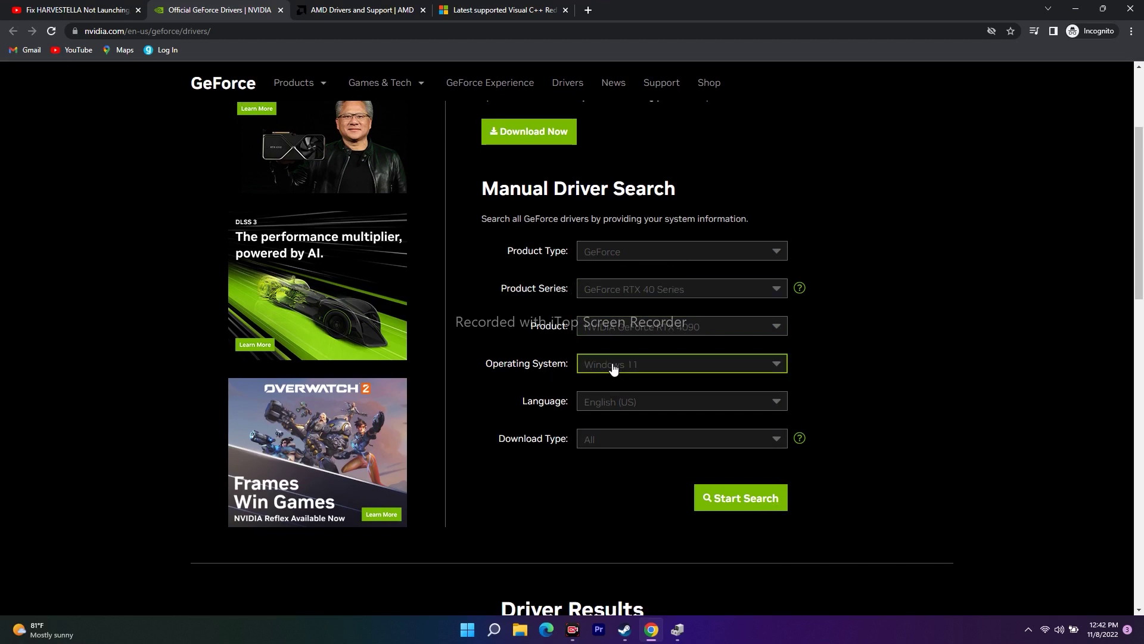
left_click(634, 368)
left_click(636, 399)
left_click(648, 369)
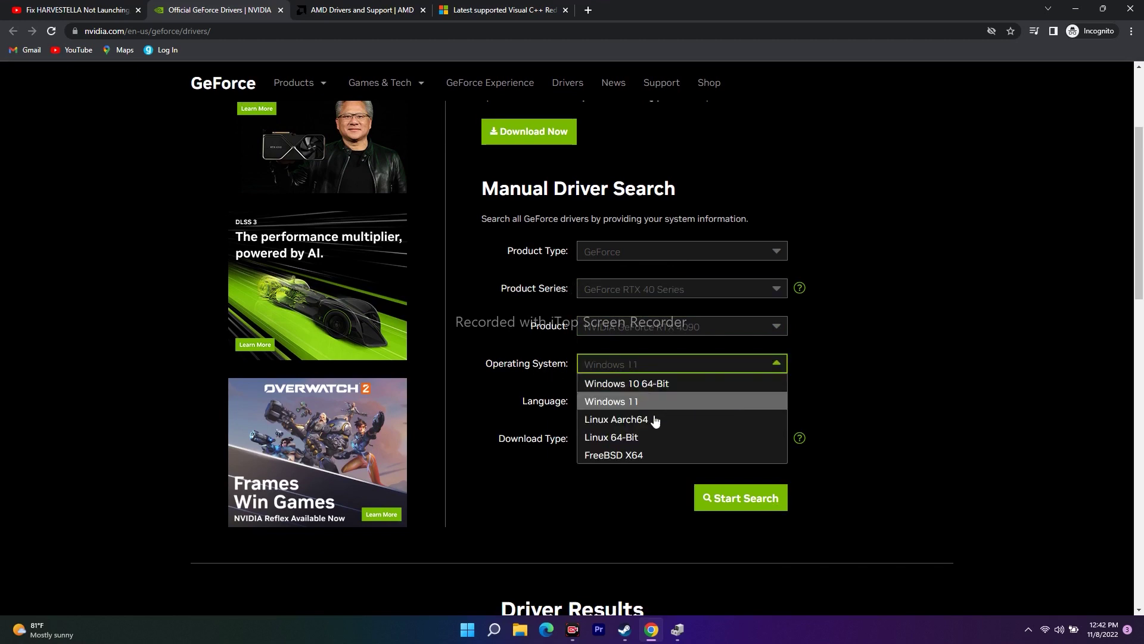
left_click(647, 404)
Examine the version numbers of the Game Ready and Studio drivers in the Driver Results list.
scroll(817, 397, "down", 2)
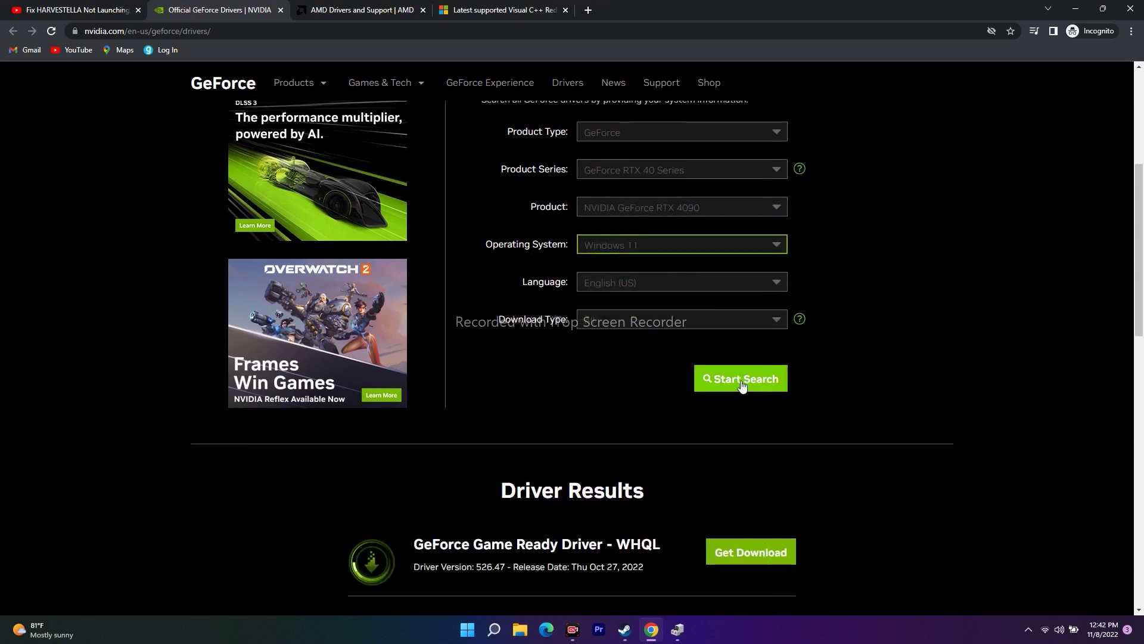
scroll(921, 345, "down", 5)
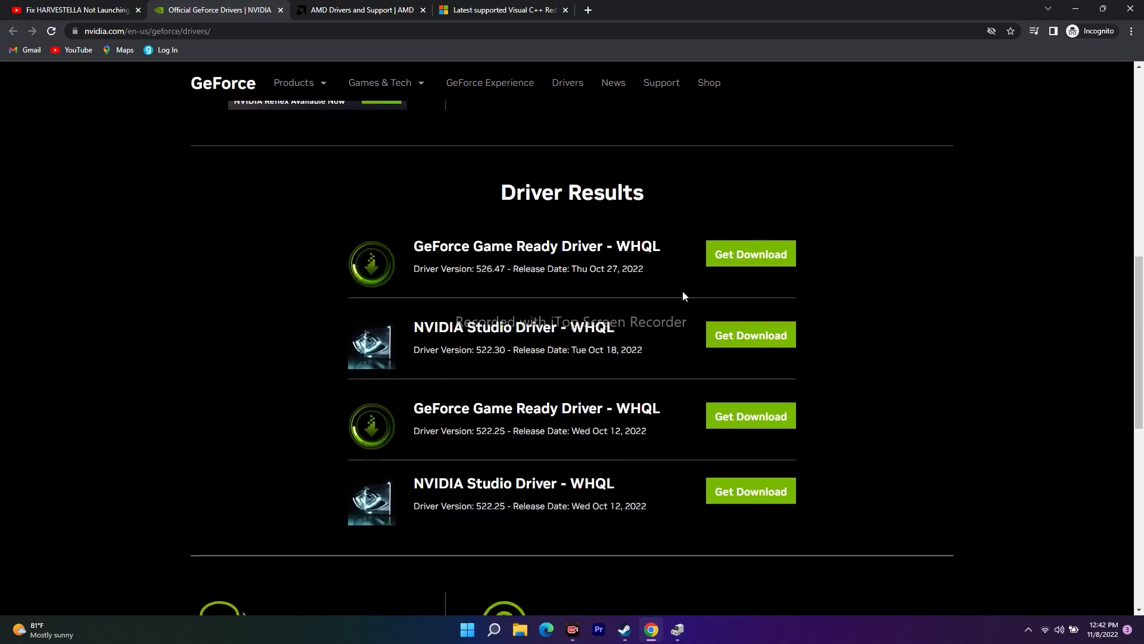
left_click_drag(608, 273, 652, 274)
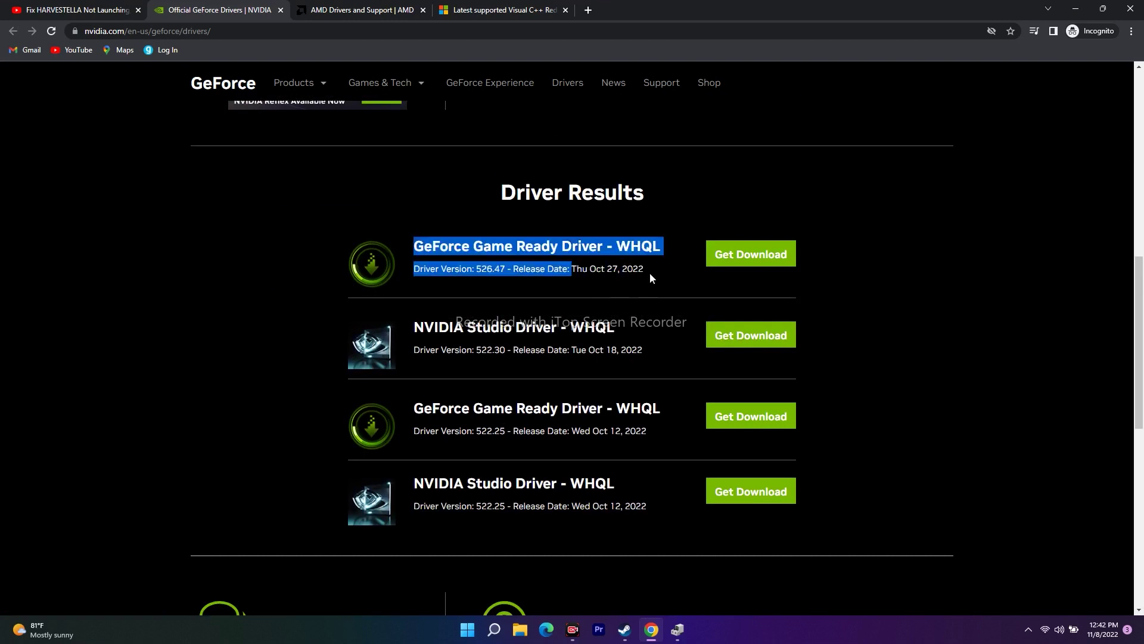
left_click(445, 290)
left_click_drag(416, 270, 508, 271)
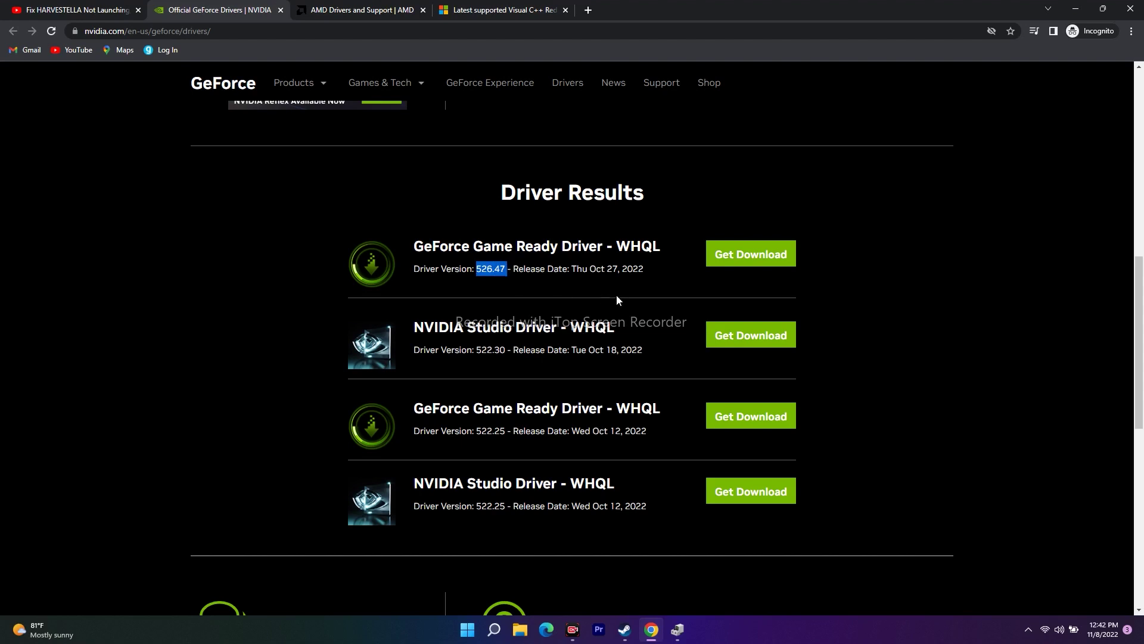
left_click(491, 294)
left_click_drag(607, 349, 414, 326)
left_click(496, 356)
double_click(483, 353)
left_click(560, 363)
double_click(482, 432)
left_click(523, 437)
Compare the release dates of the listed drivers and examine the newest GeForce Game Ready Driver's entry.
scroll(925, 423, "up", 1)
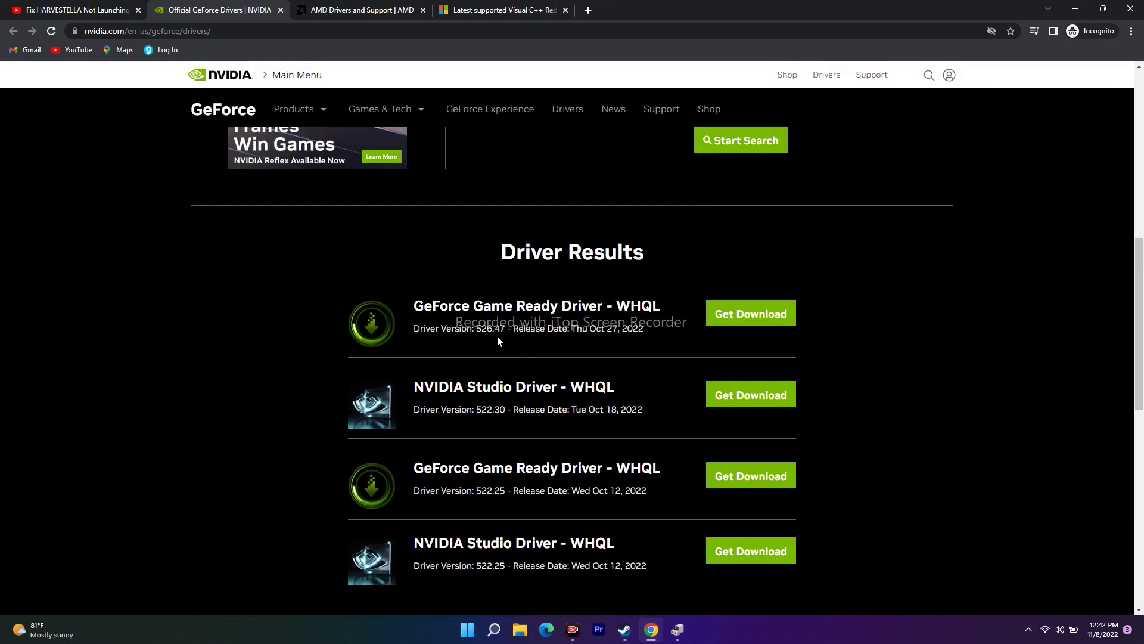
left_click_drag(478, 328, 501, 329)
left_click(650, 333)
scroll(970, 369, "down", 1)
left_click_drag(620, 268, 647, 271)
left_click(658, 278)
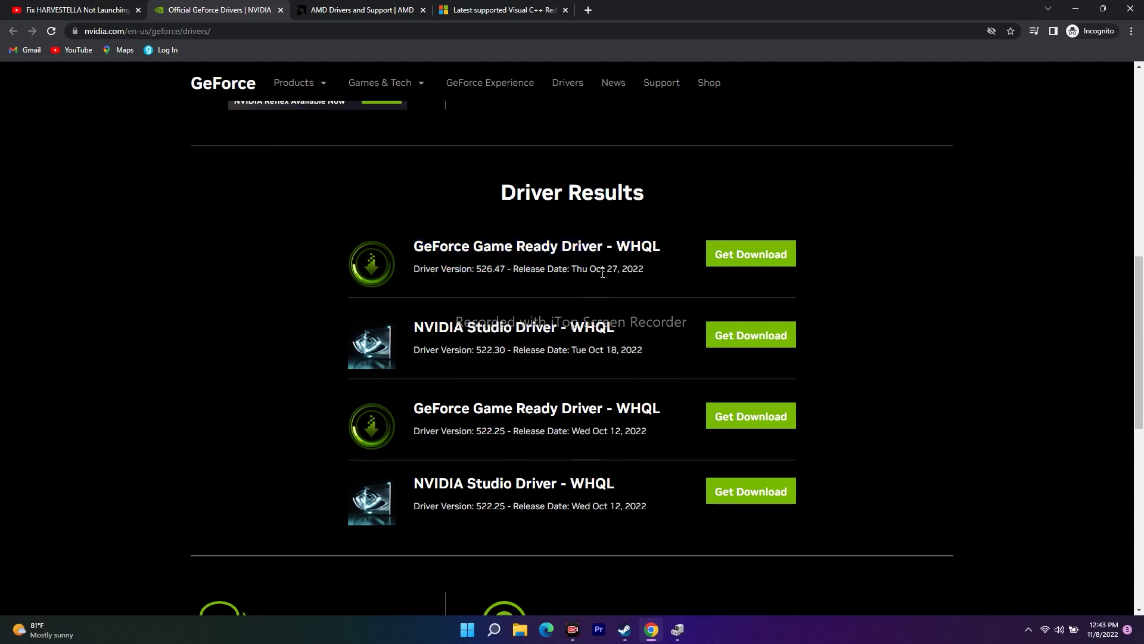
left_click_drag(413, 244, 633, 269)
left_click_drag(607, 350, 649, 350)
left_click(649, 351)
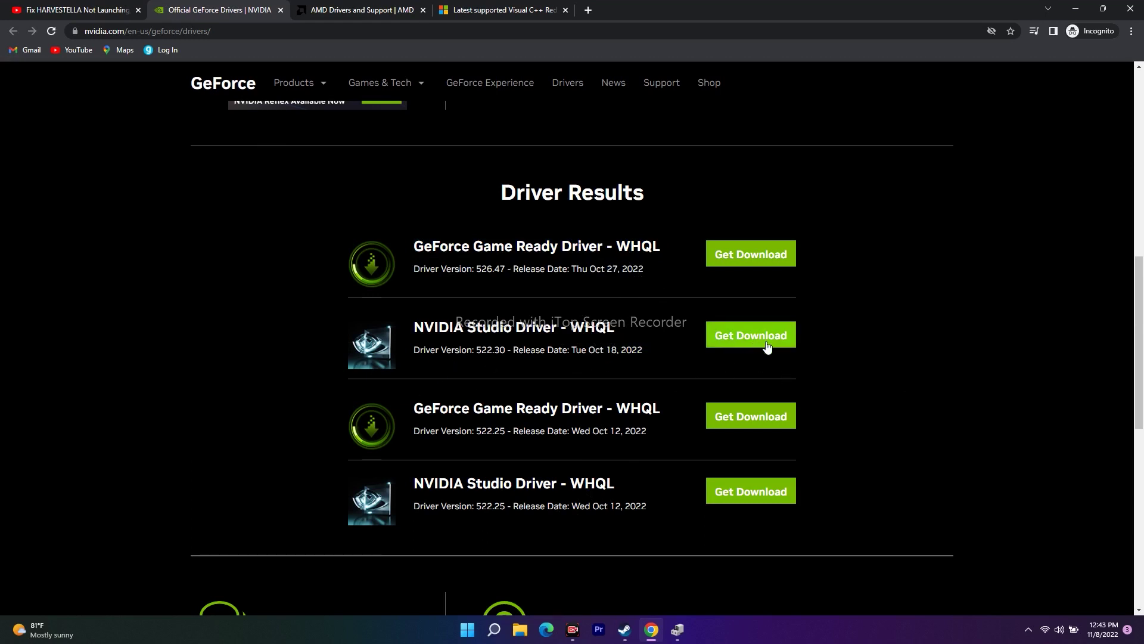
left_click_drag(424, 417, 660, 428)
left_click(919, 409)
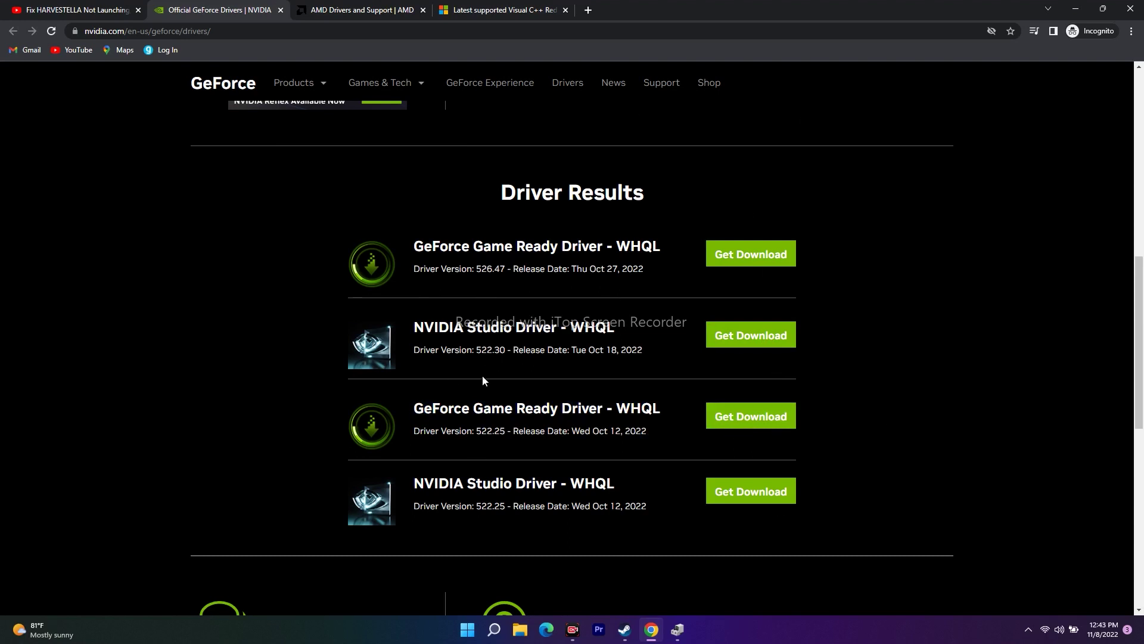
left_click_drag(345, 247, 573, 281)
left_click(497, 274)
Check the installed driver date and version in the graphics card's properties in Device Manager, and close Device Manager.
left_click(1076, 9)
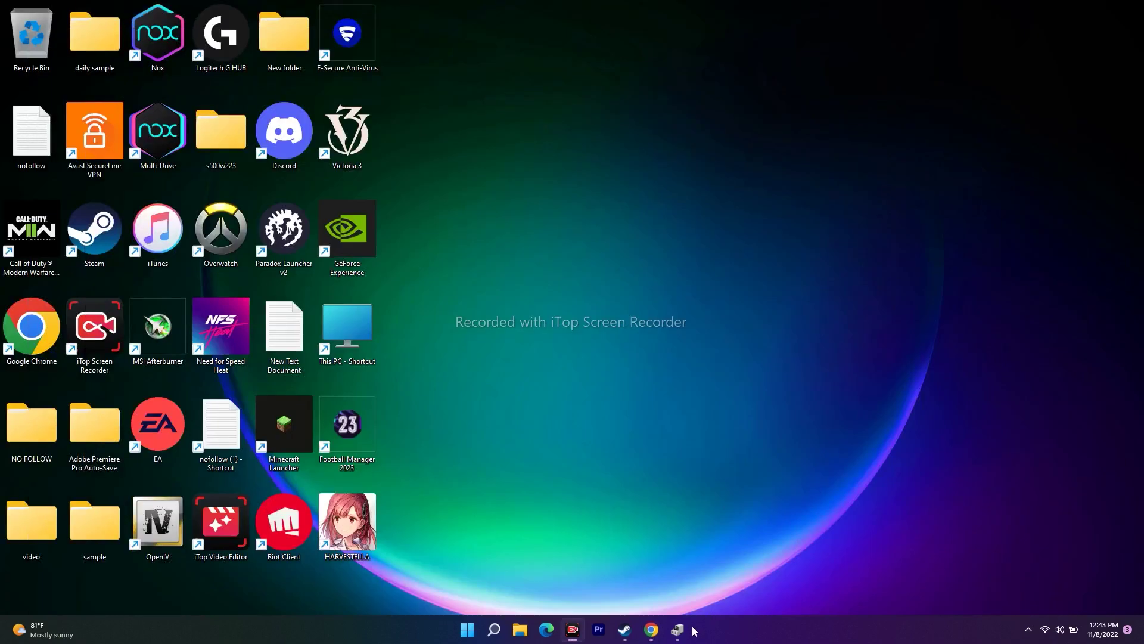
left_click(678, 629)
right_click(138, 161)
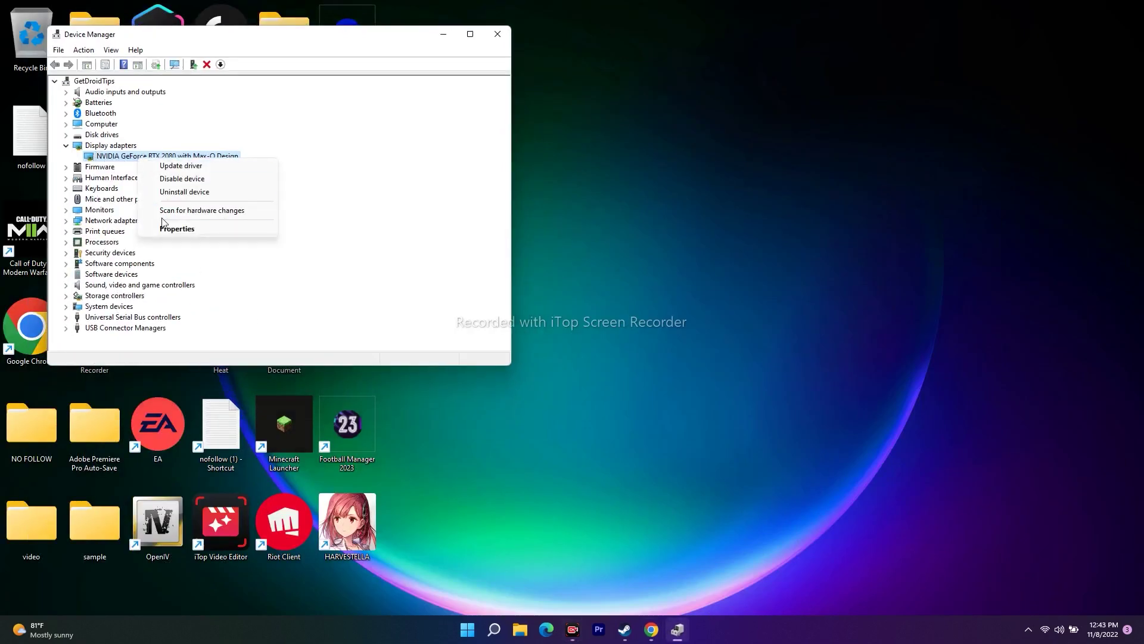
left_click(166, 231)
left_click(207, 91)
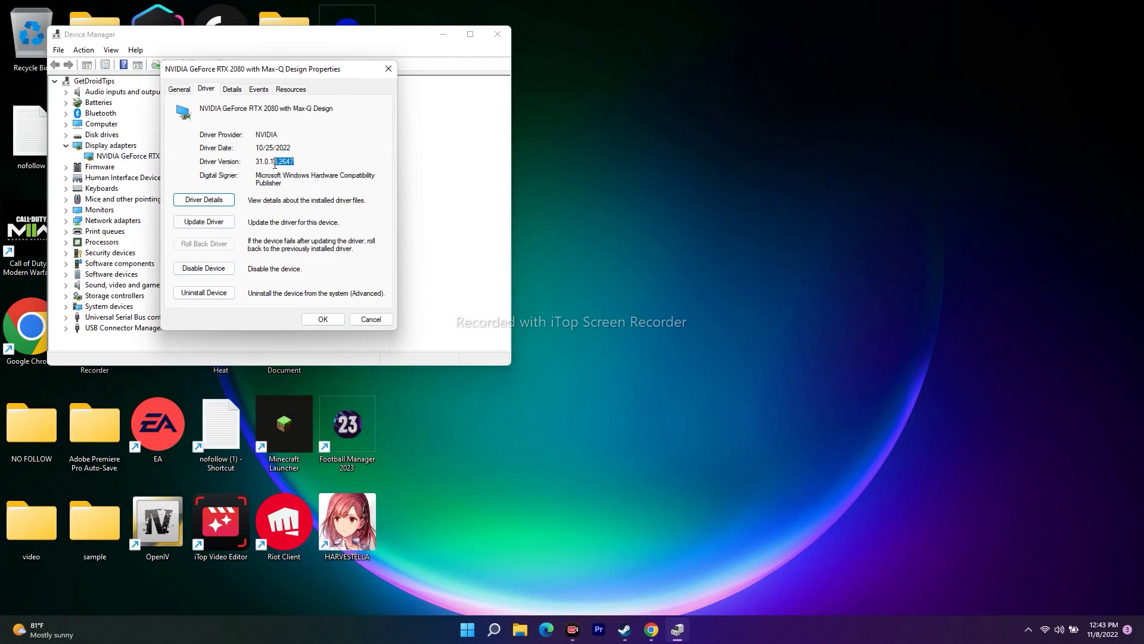
left_click(300, 160)
left_click(388, 69)
left_click(497, 34)
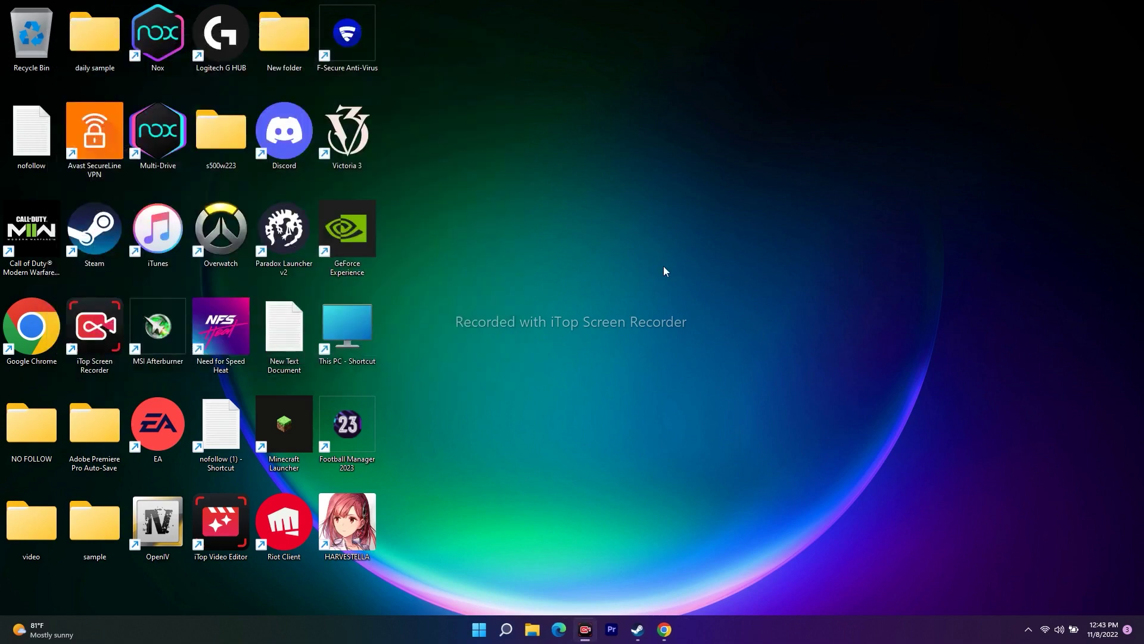
Switch back to Chrome and review the downloads offered in NVIDIA's Driver Results list.
left_click(668, 628)
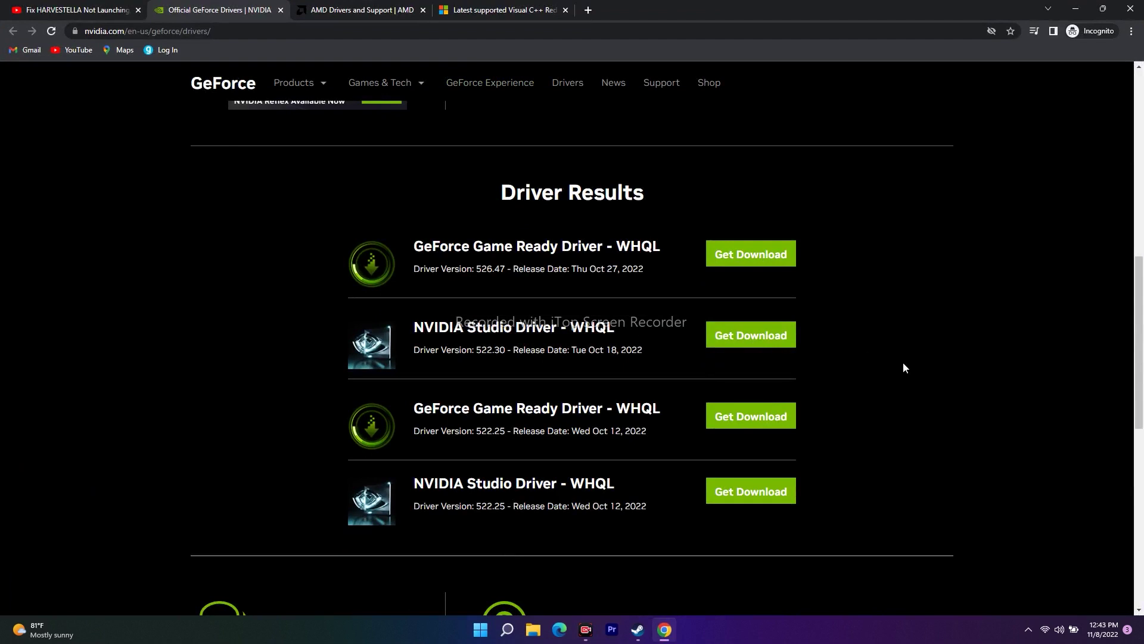
left_click_drag(660, 448, 833, 417)
left_click(543, 379)
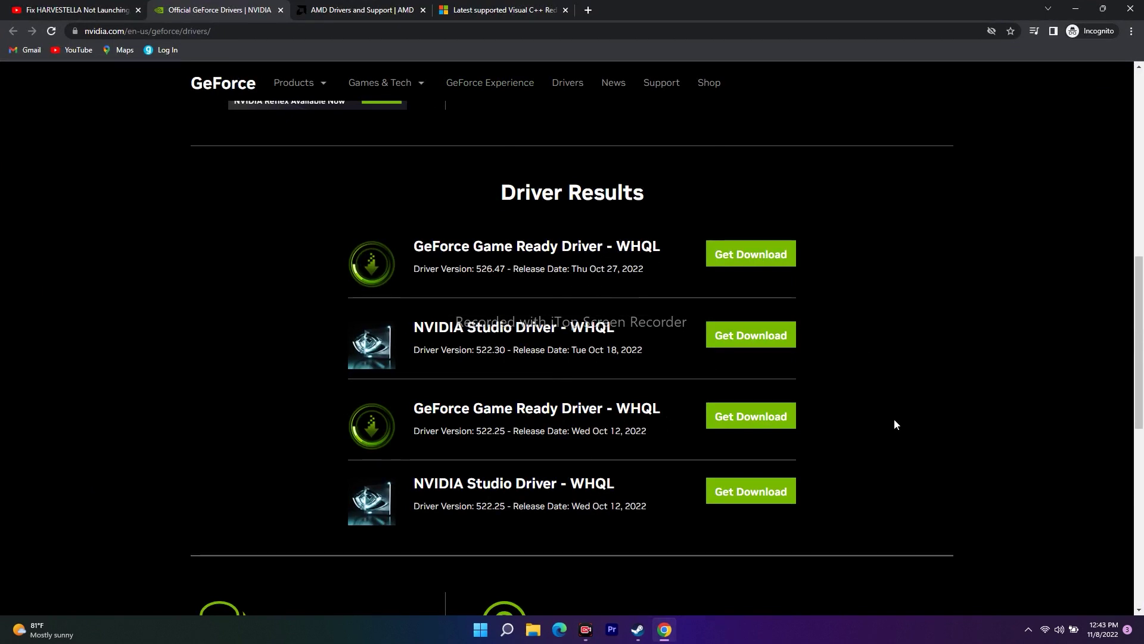
Open the download page for the GeForce Game Ready Driver version 522.25 from the Driver Results list.
scroll(438, 459, "up", 1)
scroll(596, 429, "down", 2)
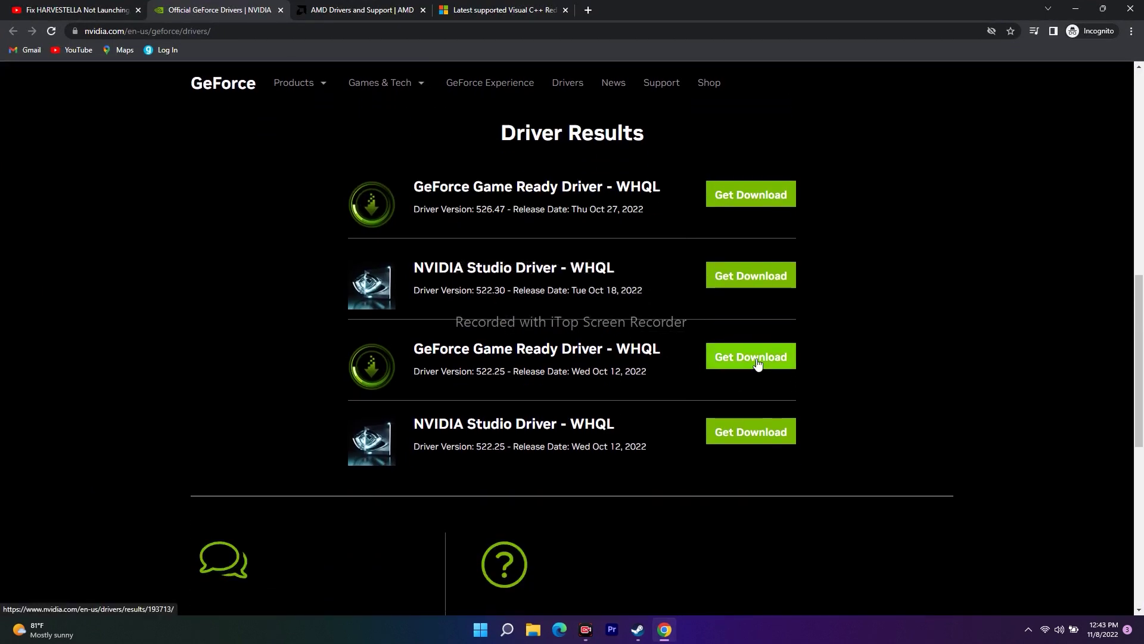
left_click(750, 357)
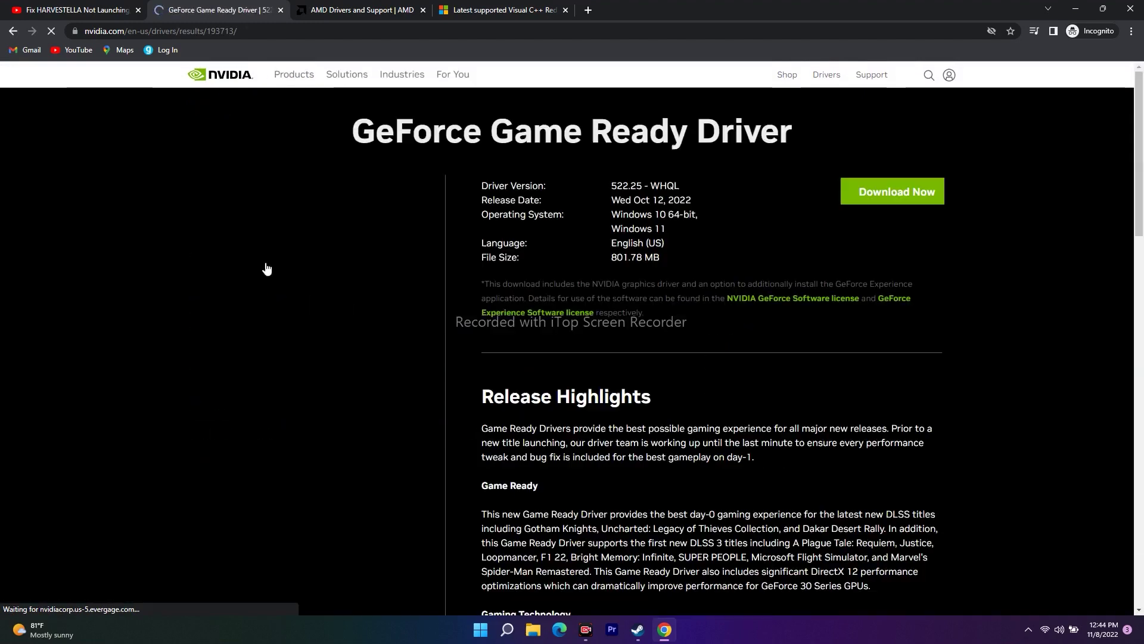
Look up drivers on AMD's support page for Graphics, AMD Radeon RX 6000M Series, AMD Radeon RX 6600M.
left_click(352, 12)
scroll(433, 300, "down", 3)
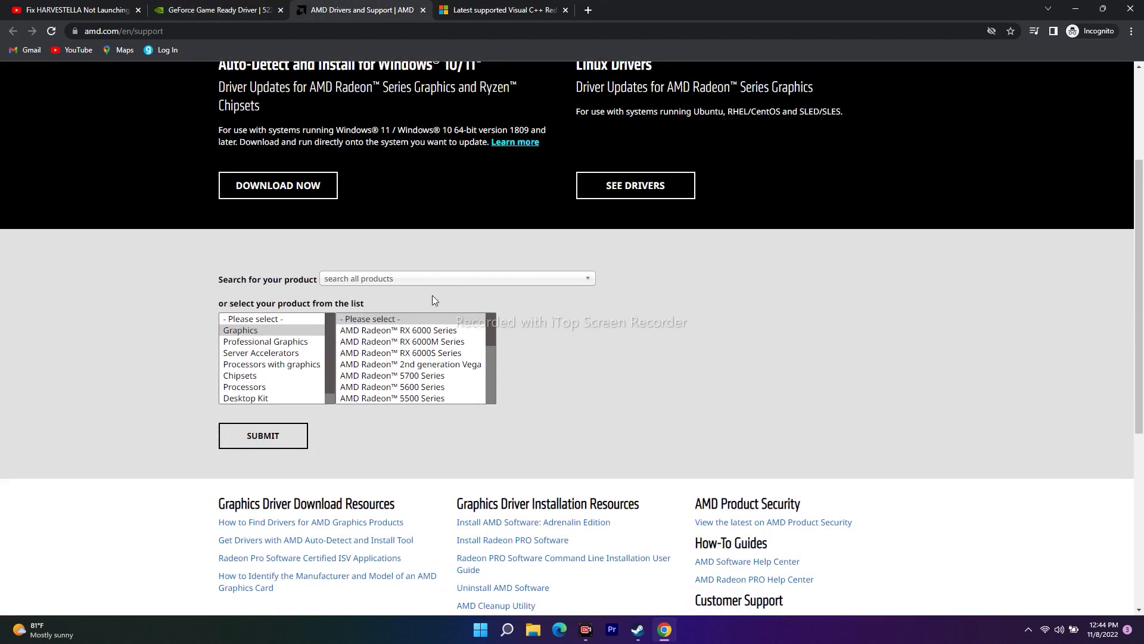
left_click(276, 332)
left_click(435, 342)
left_click(549, 331)
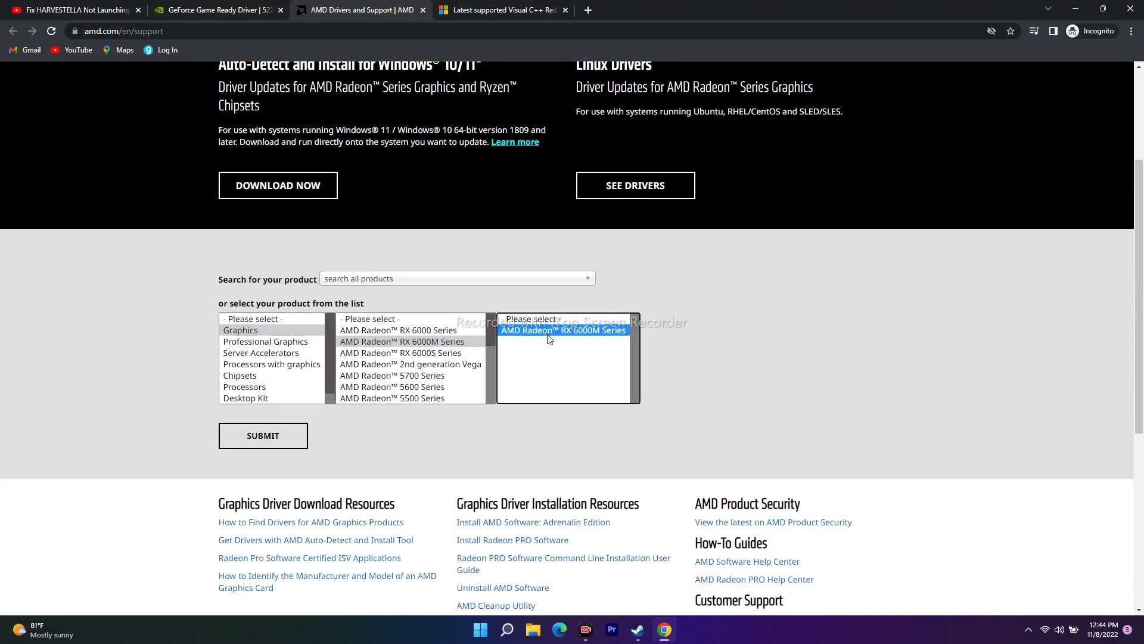
left_click(693, 353)
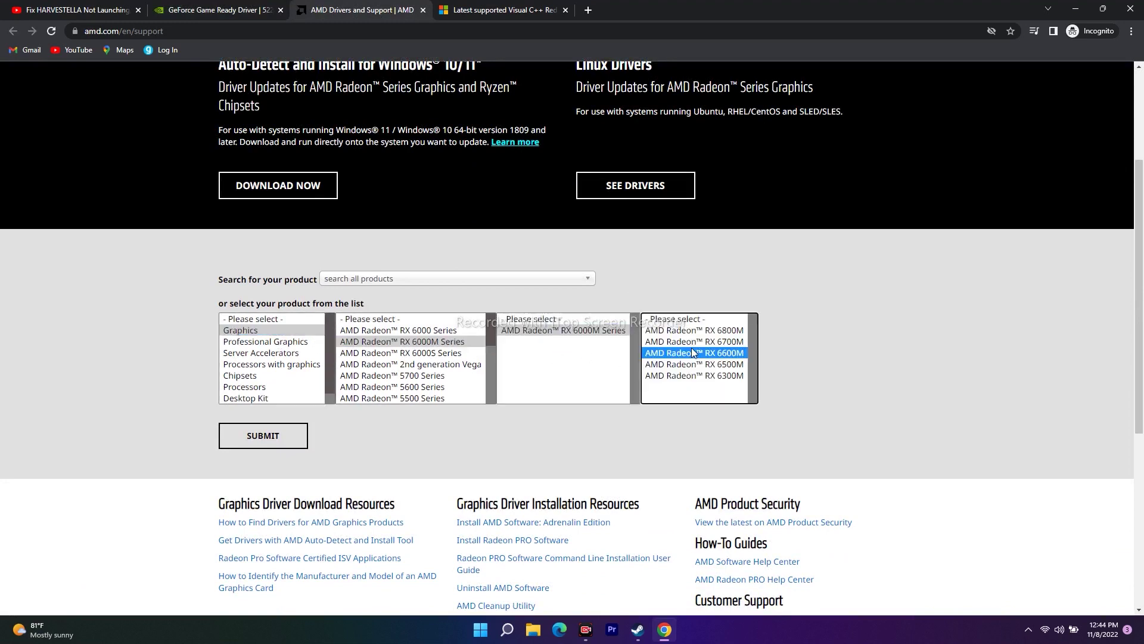
left_click(263, 436)
Download the GeForce Game Ready Driver 522.25 from its NVIDIA page.
left_click(219, 9)
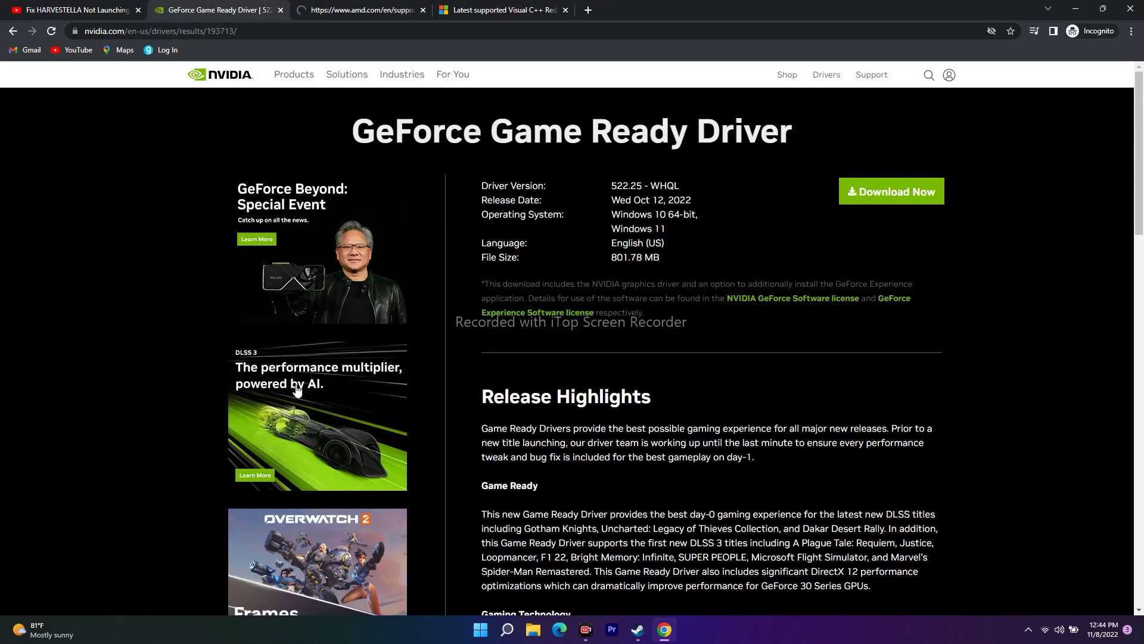
left_click(863, 192)
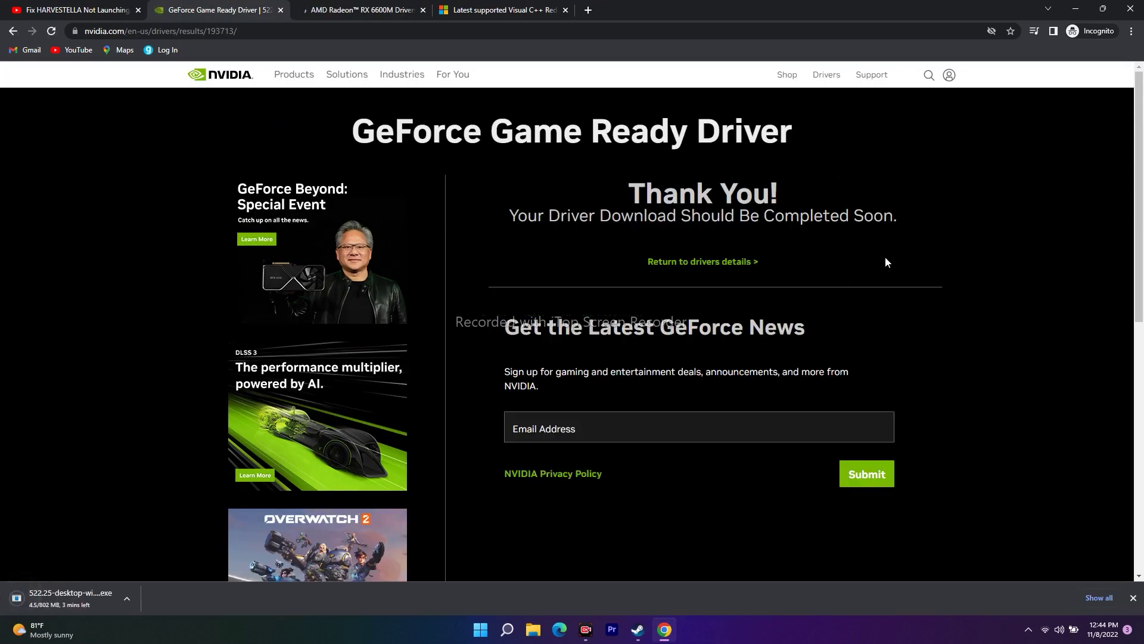
scroll(310, 444, "down", 2)
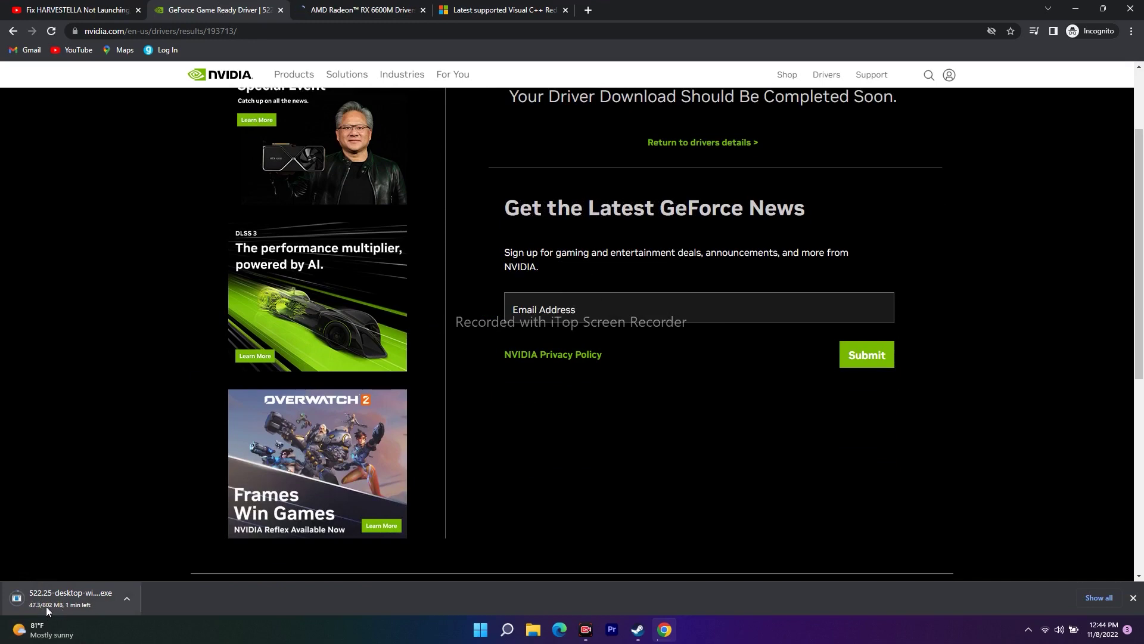
Review the Windows 11 64-Bit Edition drivers on the Radeon RX 6600M page, collapse the list, and minimize Chrome.
left_click(361, 10)
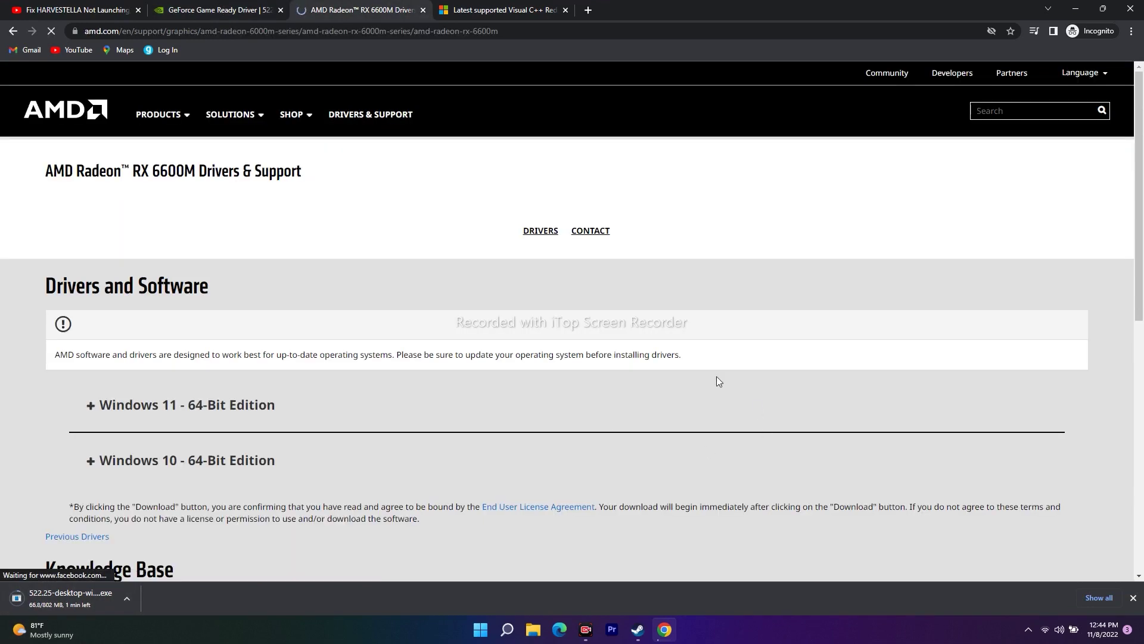
scroll(756, 410, "down", 2)
left_click(90, 285)
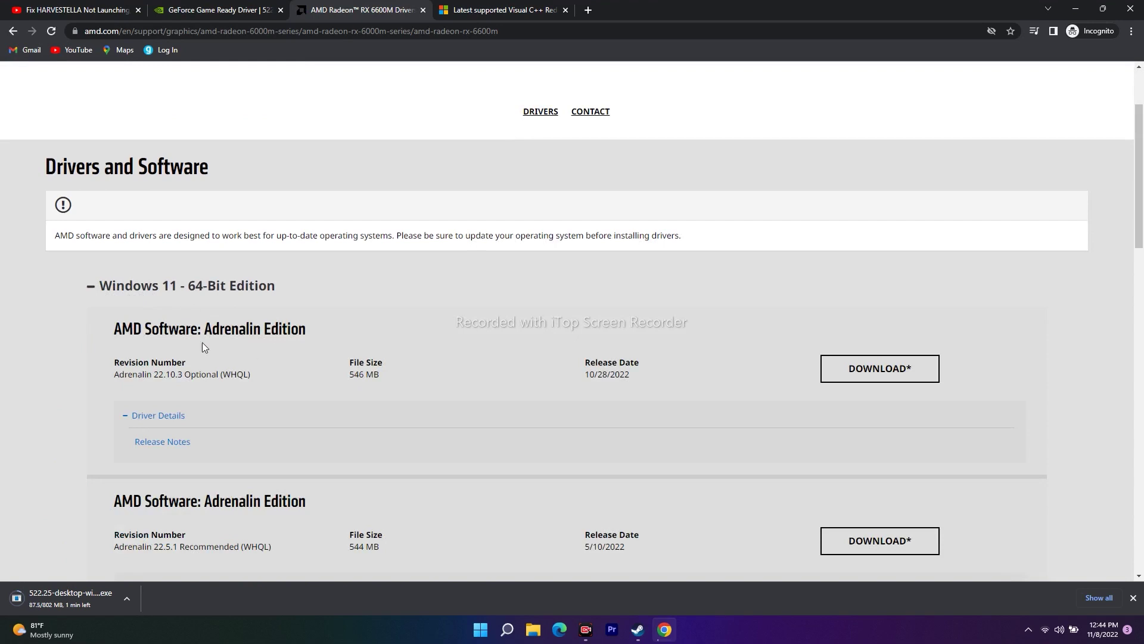
left_click_drag(380, 375, 356, 377)
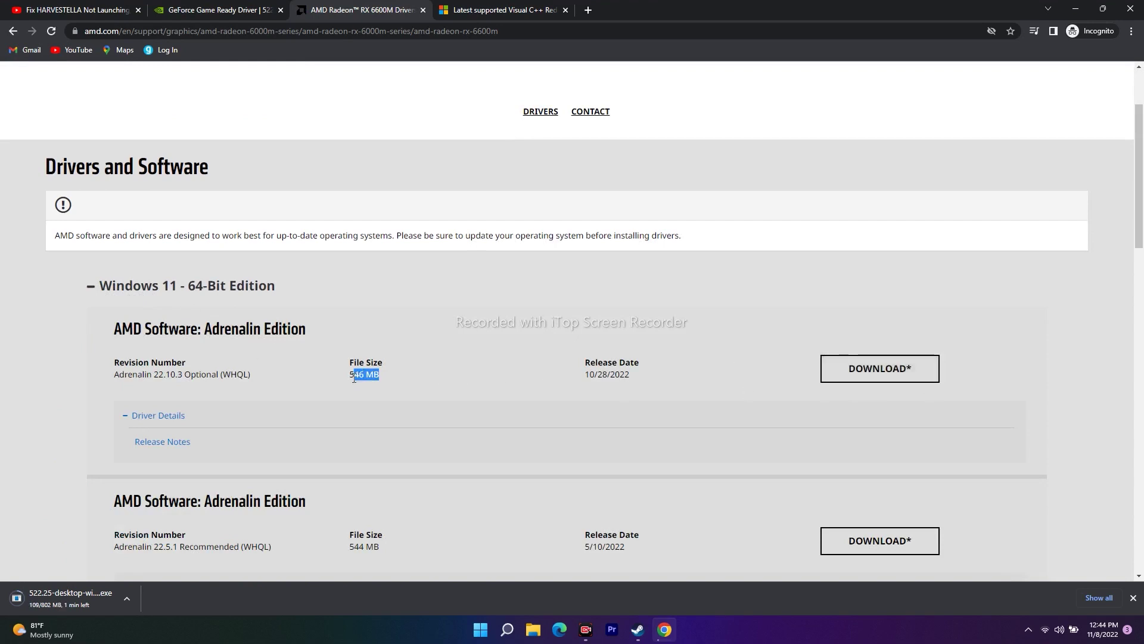
left_click(404, 383)
left_click(90, 286)
left_click(1075, 9)
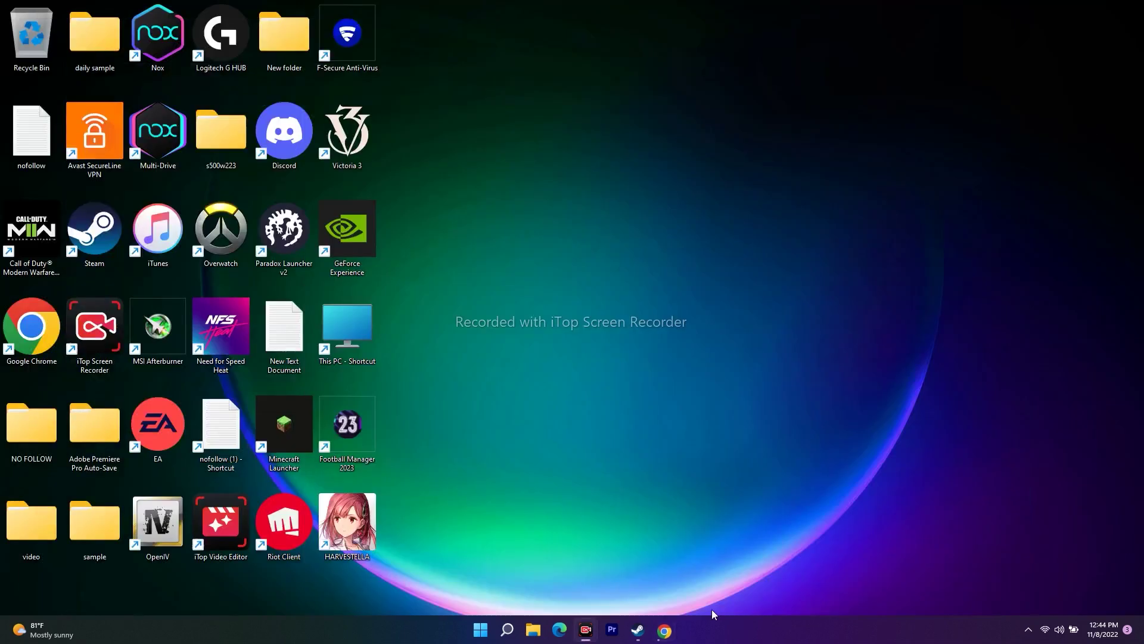
Glance at HARVESTELLA's Steam library page, minimize Steam, and open the Windows Graphics settings.
left_click(638, 629)
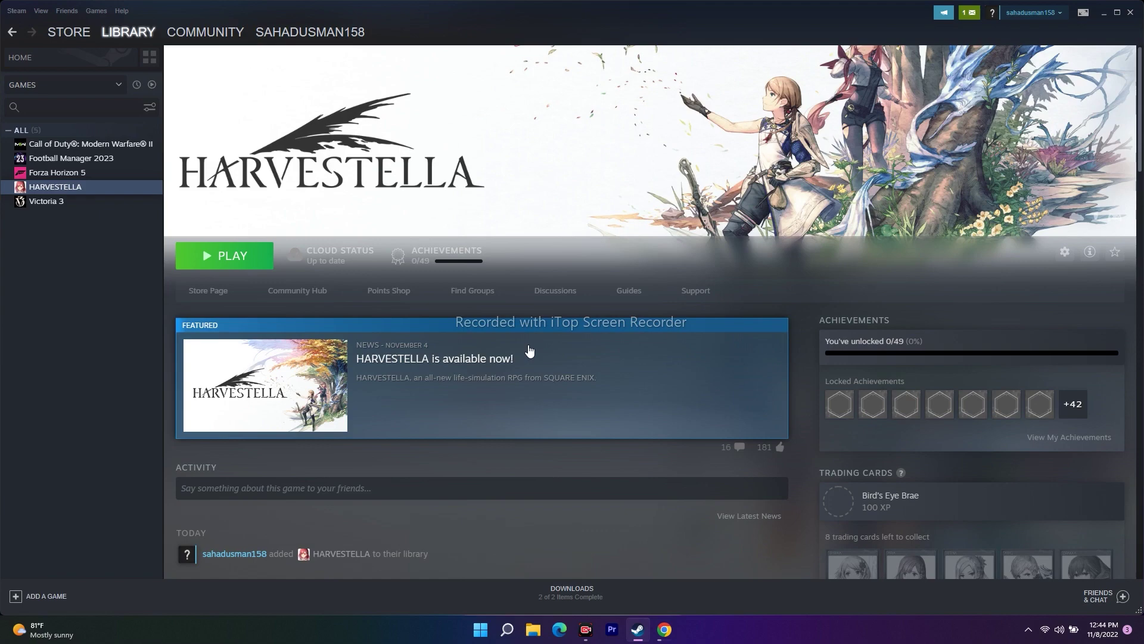
left_click(1105, 12)
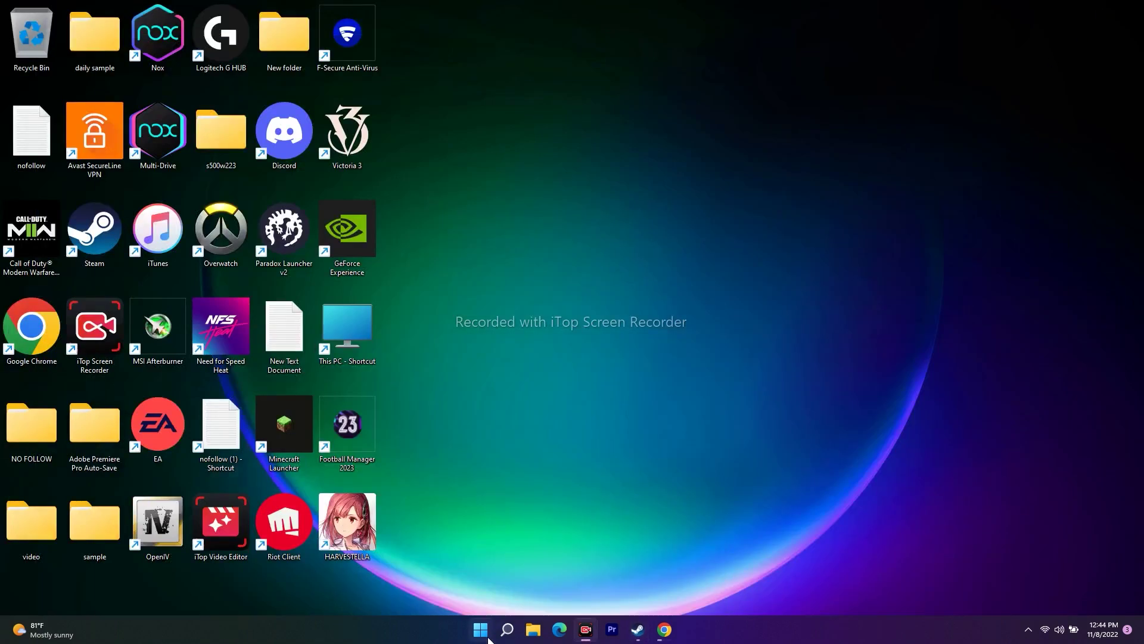
left_click(507, 629)
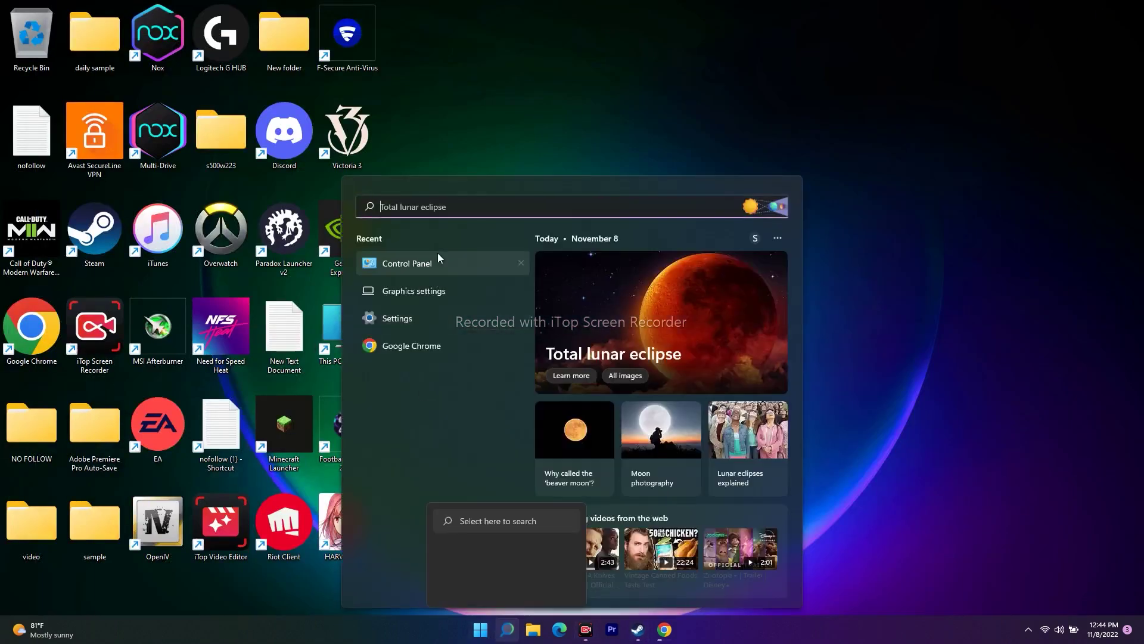
left_click(394, 291)
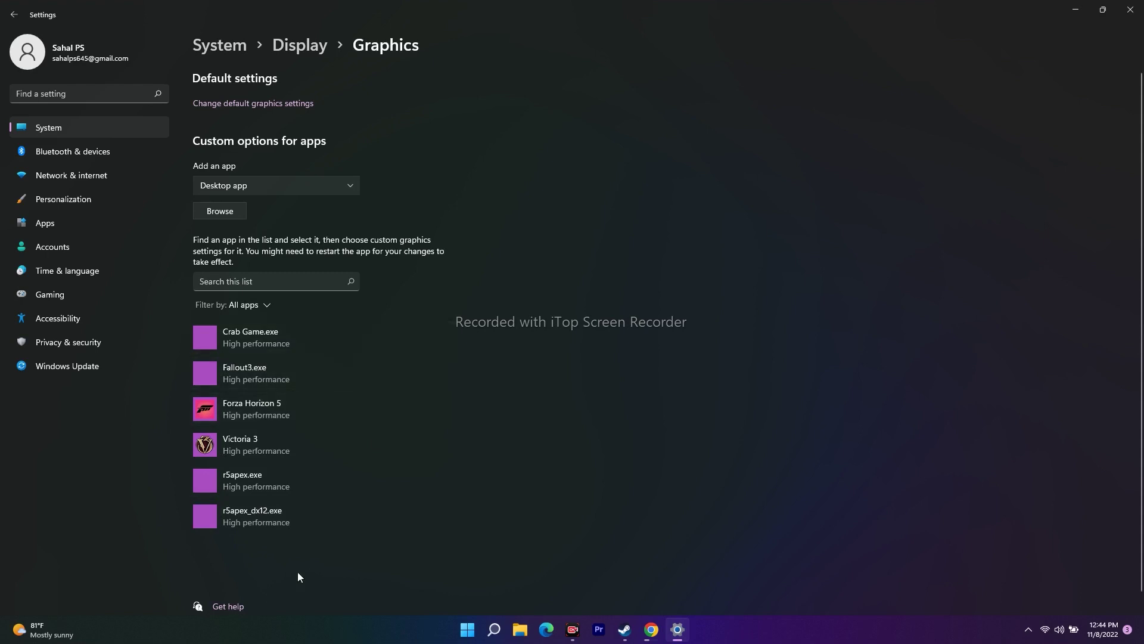
Start adding a desktop app to the custom graphics options and browse to C:\Program Files (x86)\Steam.
left_click(219, 212)
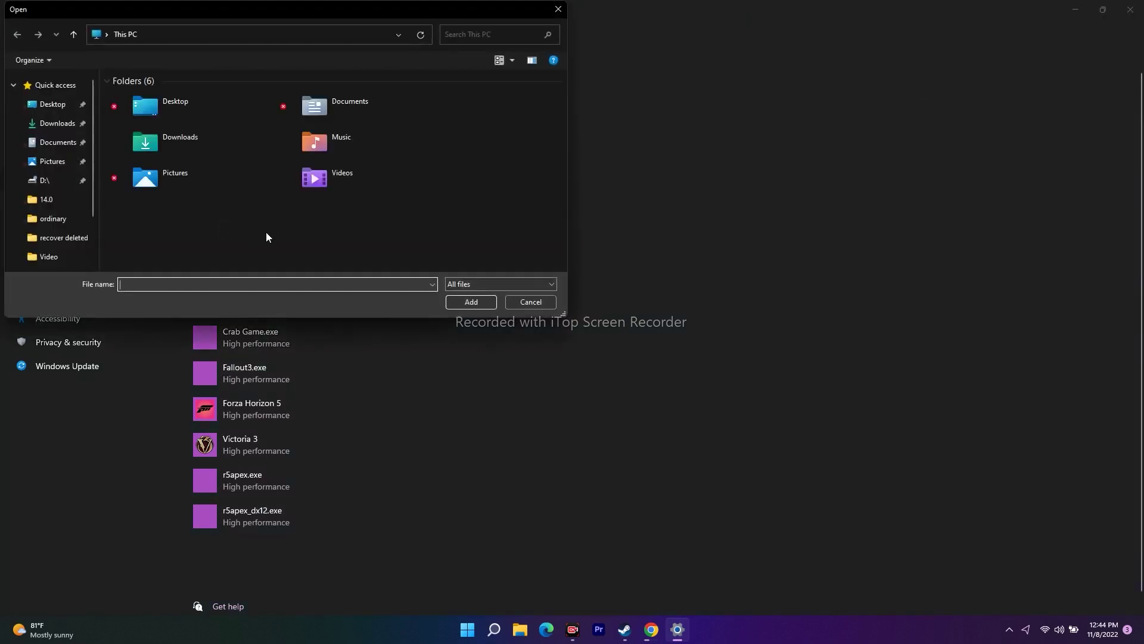
double_click(174, 227)
scroll(177, 179, "down", 5)
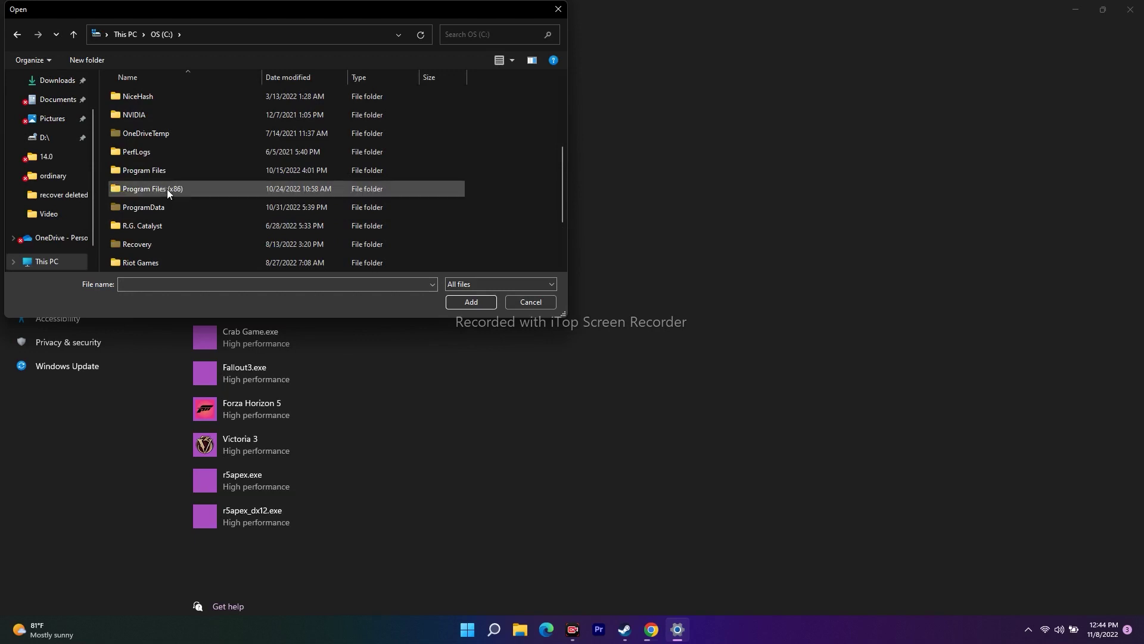
double_click(167, 190)
scroll(194, 174, "down", 10)
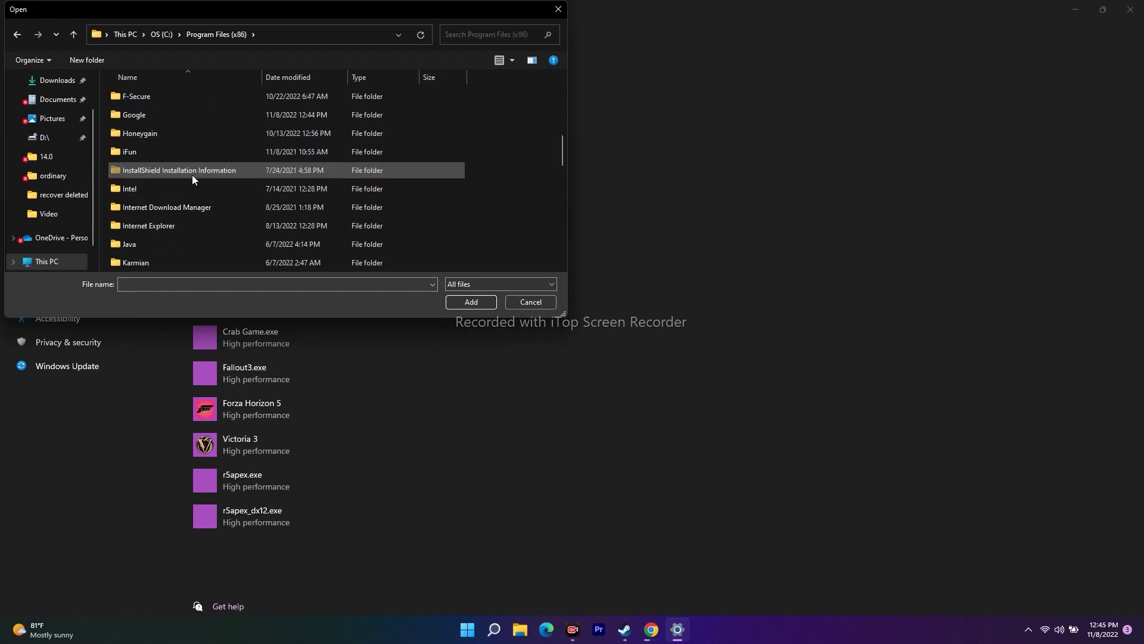
scroll(191, 174, "down", 5)
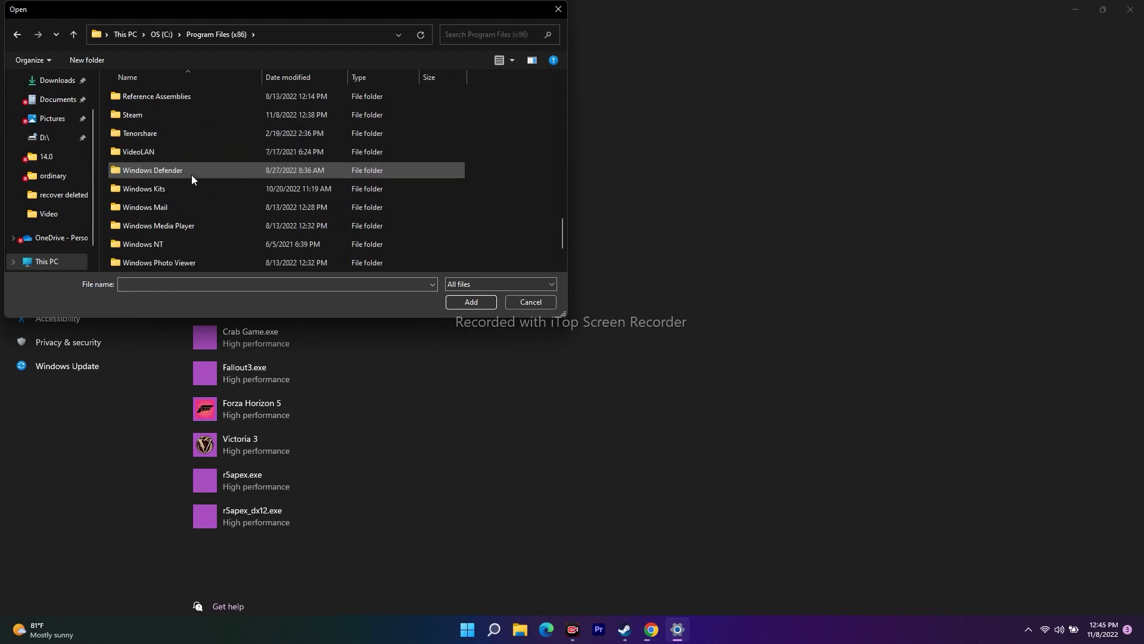
scroll(191, 174, "up", 5)
scroll(191, 174, "up", 15)
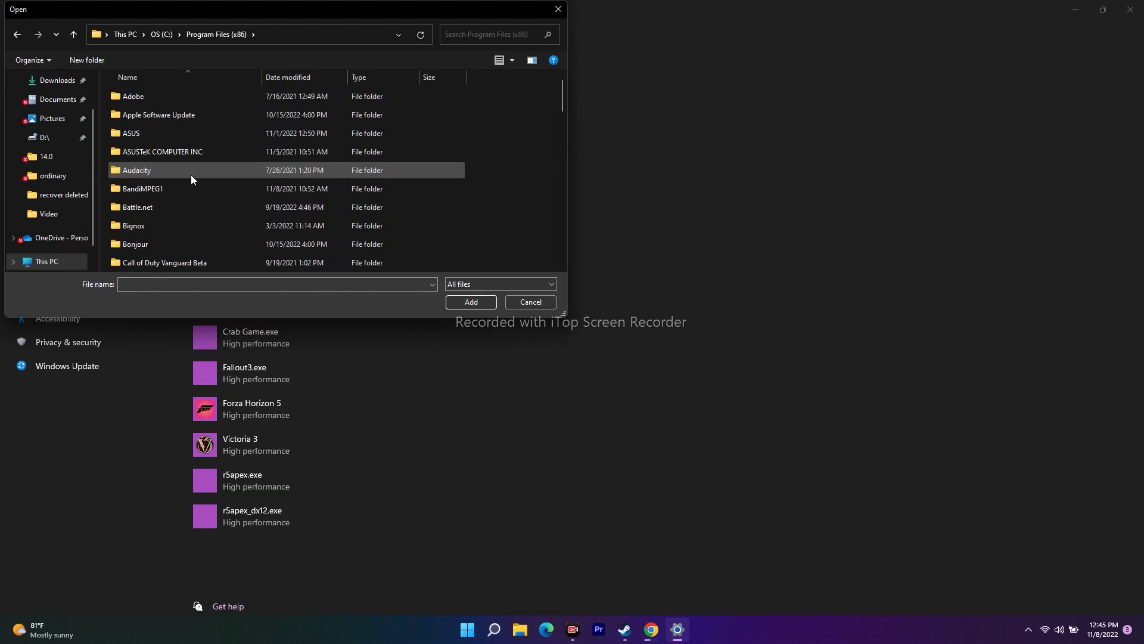
scroll(191, 174, "down", 8)
scroll(190, 174, "down", 6)
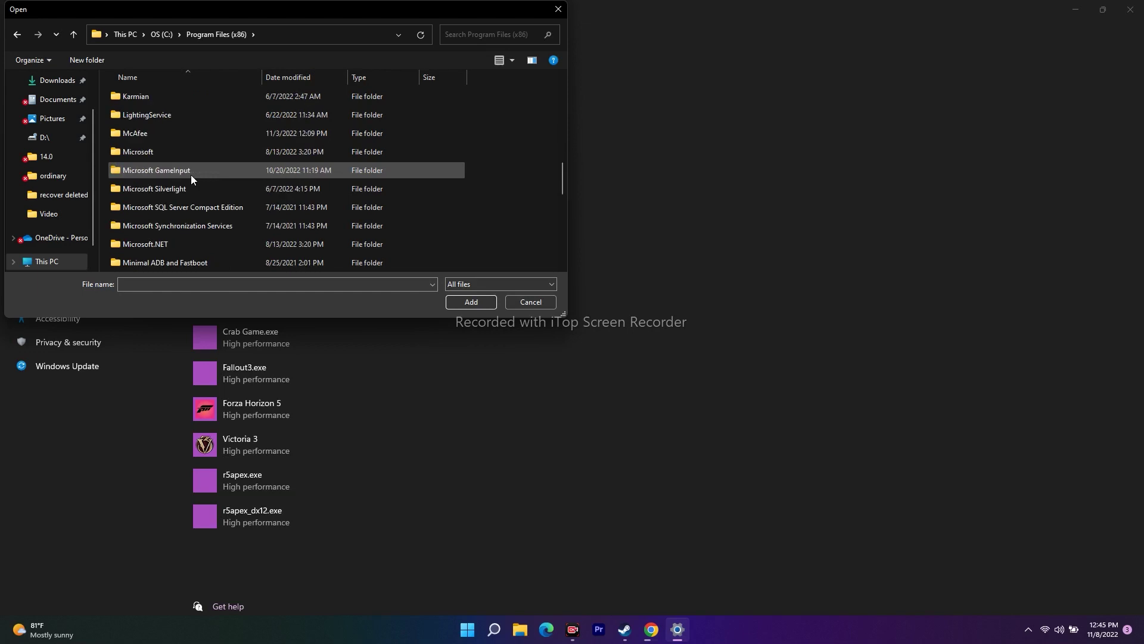
scroll(178, 179, "down", 1)
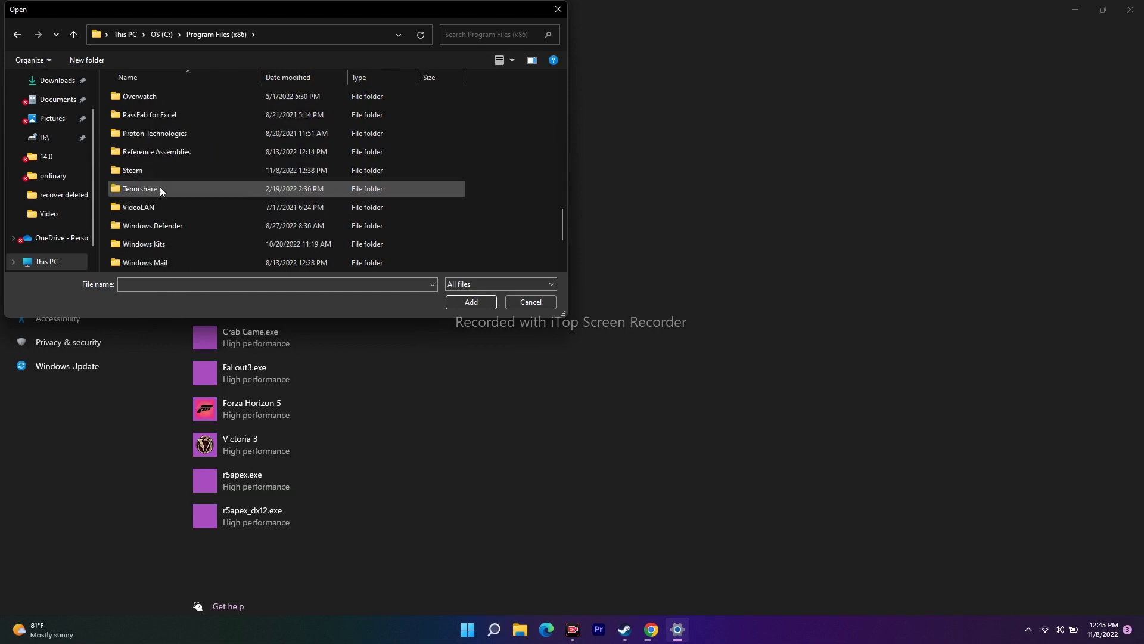
double_click(128, 171)
Add Harvestella.exe from the steamapps\common\HARVESTELLA folder to the apps with custom graphics options.
scroll(179, 149, "down", 1)
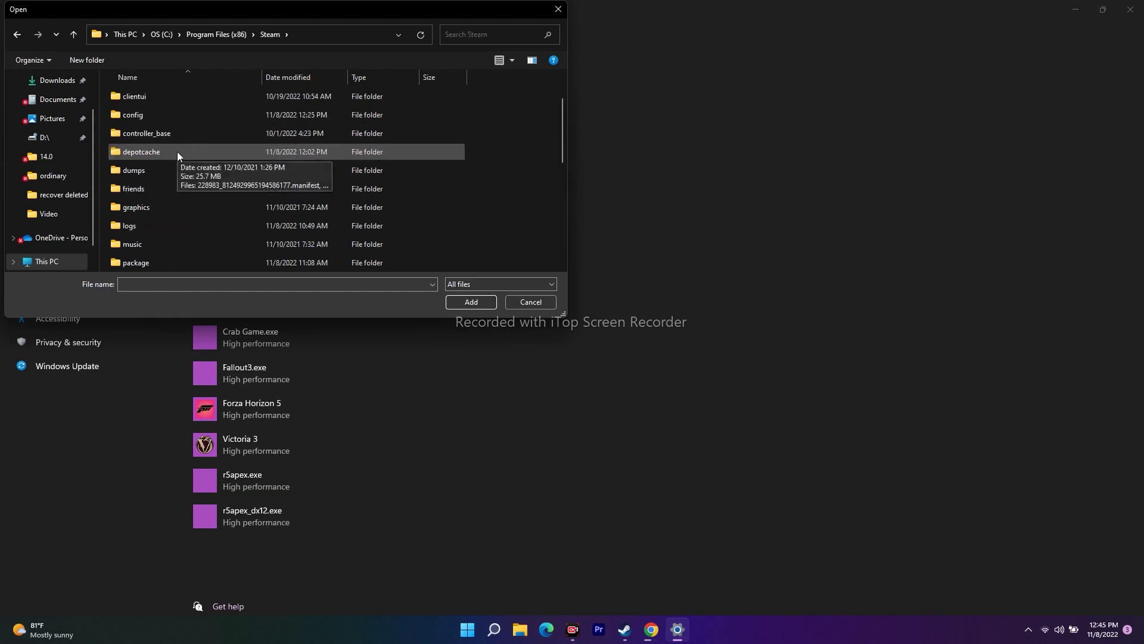
scroll(183, 151, "down", 4)
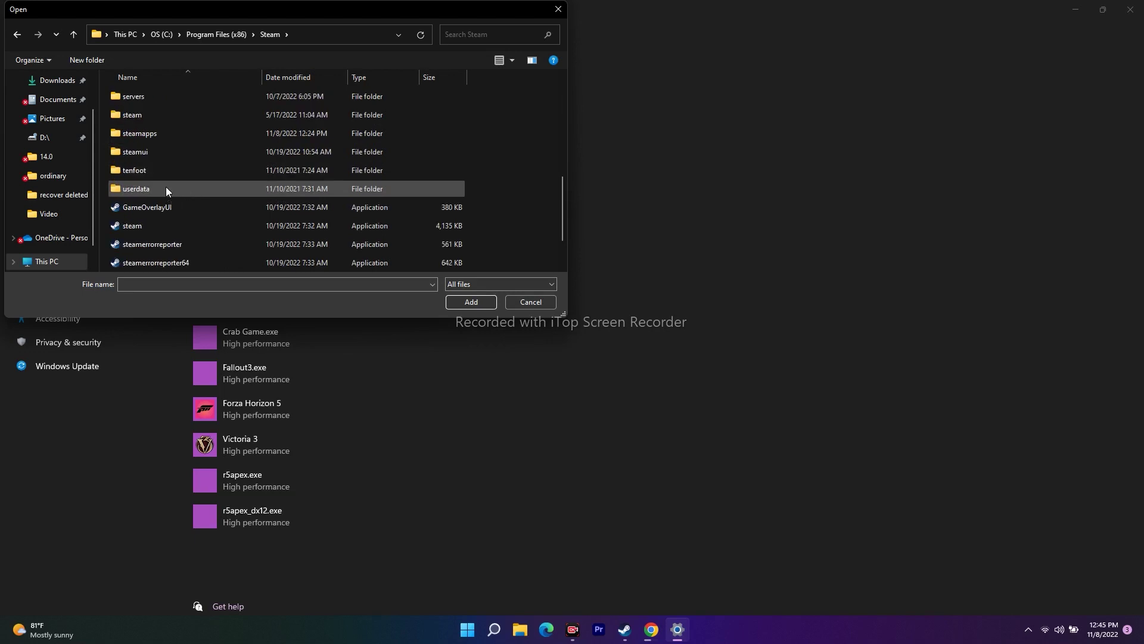
double_click(159, 135)
double_click(148, 96)
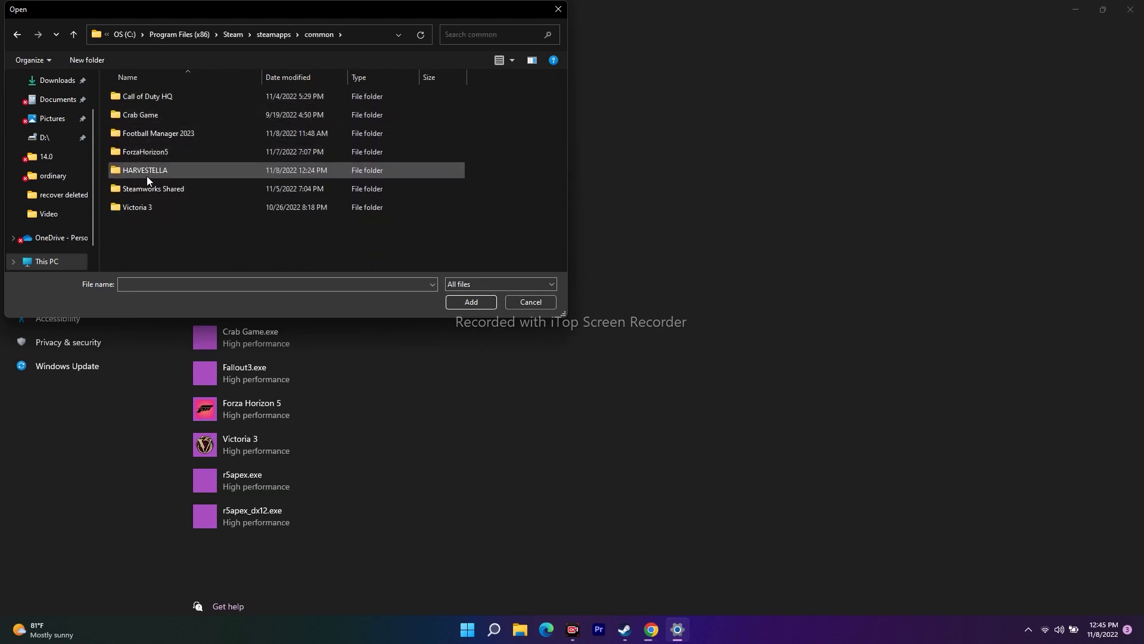
double_click(145, 171)
left_click(154, 138)
left_click(471, 302)
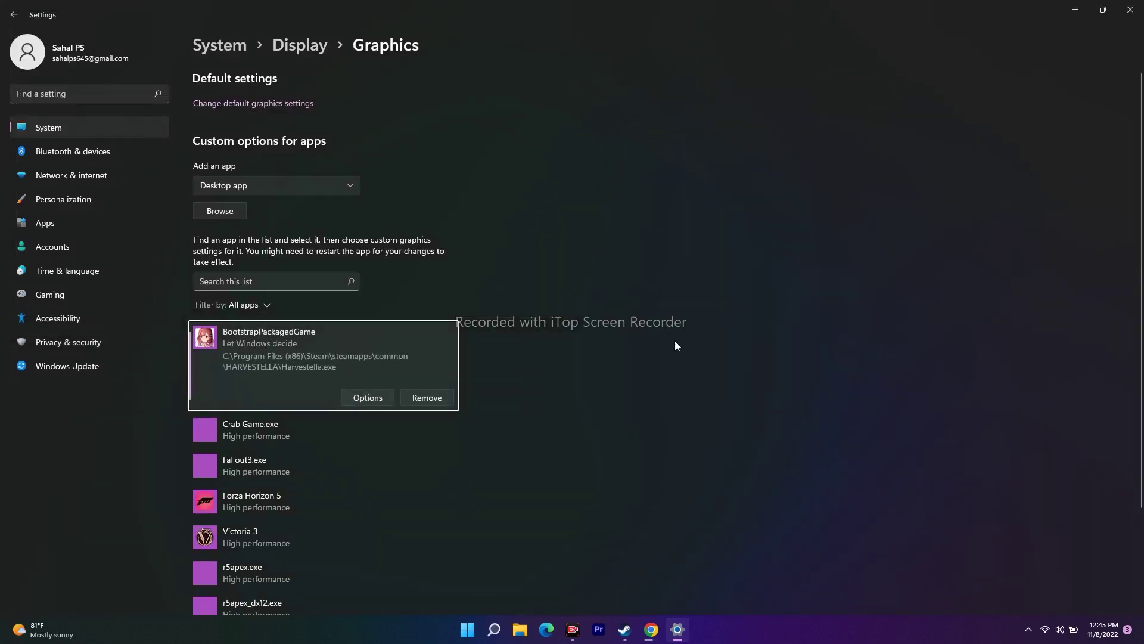
Set the graphics preference of the added HARVESTELLA app to High performance, save it, and close Settings.
scroll(674, 341, "down", 2)
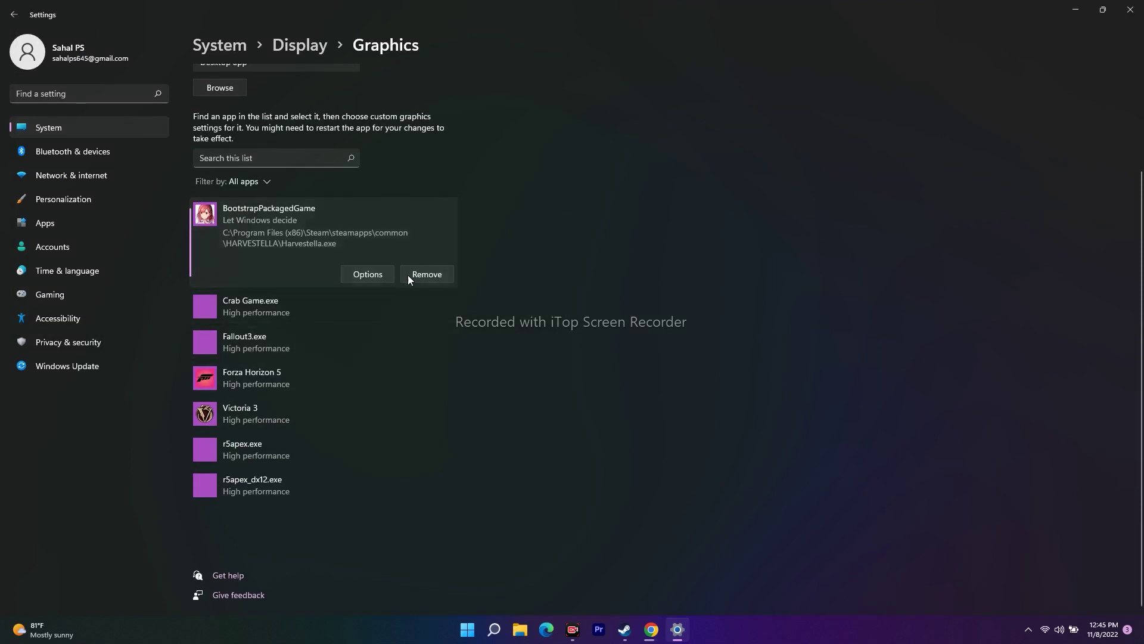
left_click(369, 275)
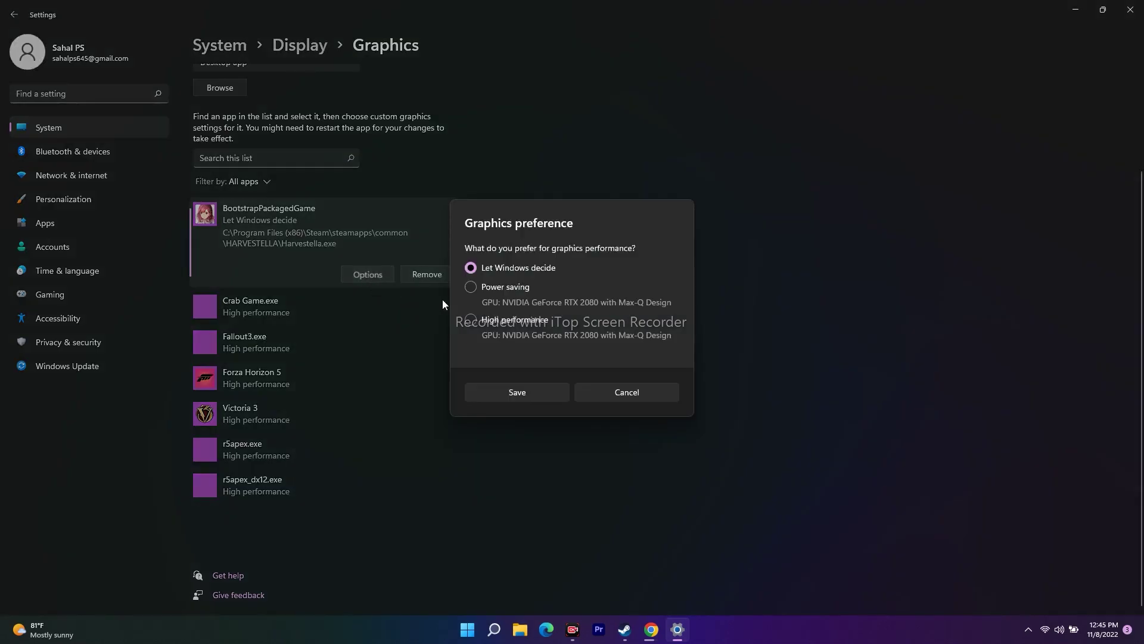
left_click(516, 317)
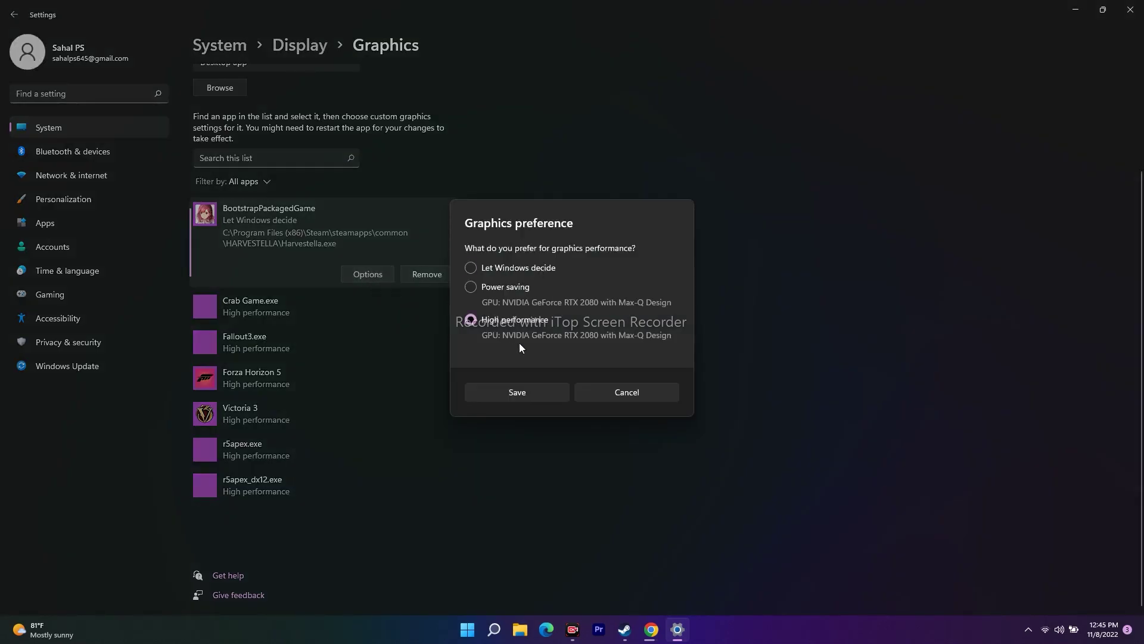
left_click(512, 394)
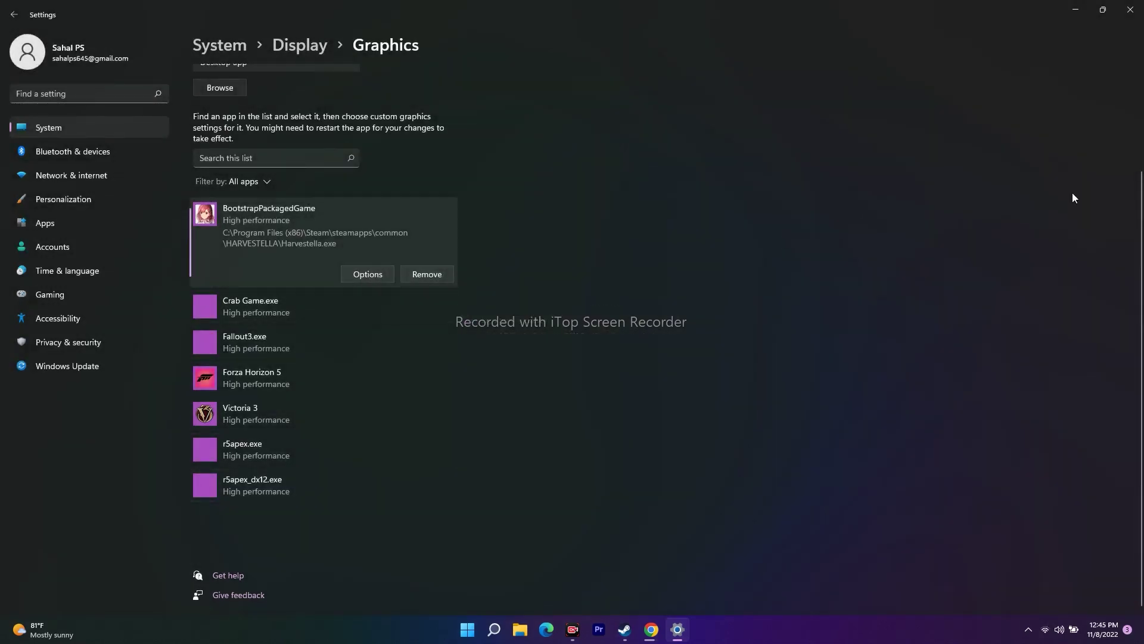
left_click(1131, 9)
Switch to Steam, open HARVESTELLA's properties, and browse its local files in a maximized folder window.
left_click(638, 629)
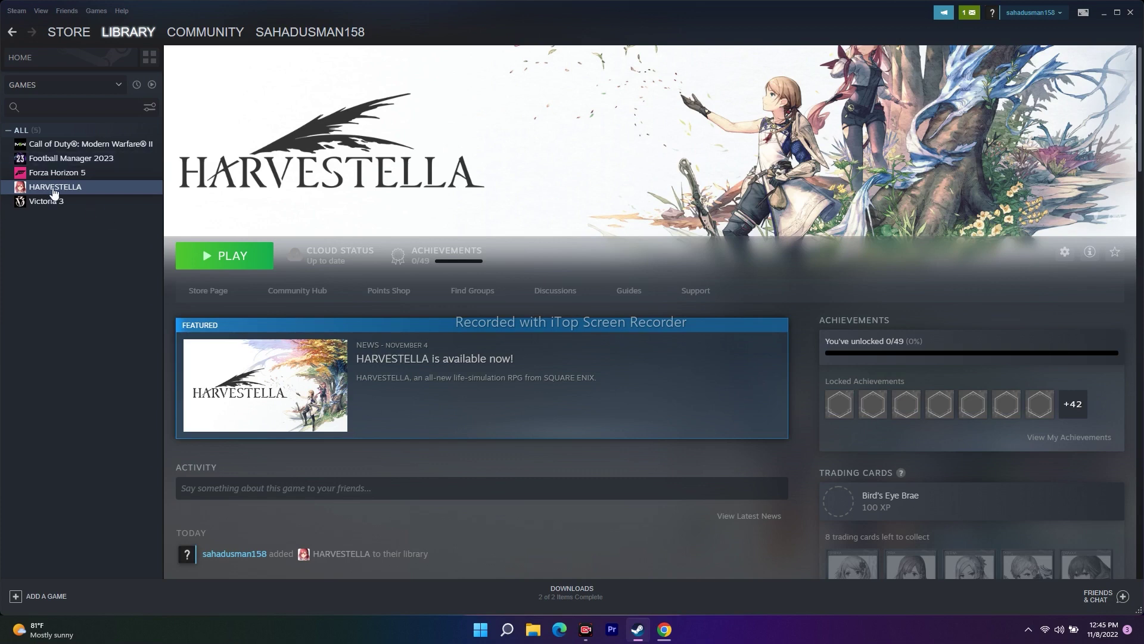
right_click(74, 184)
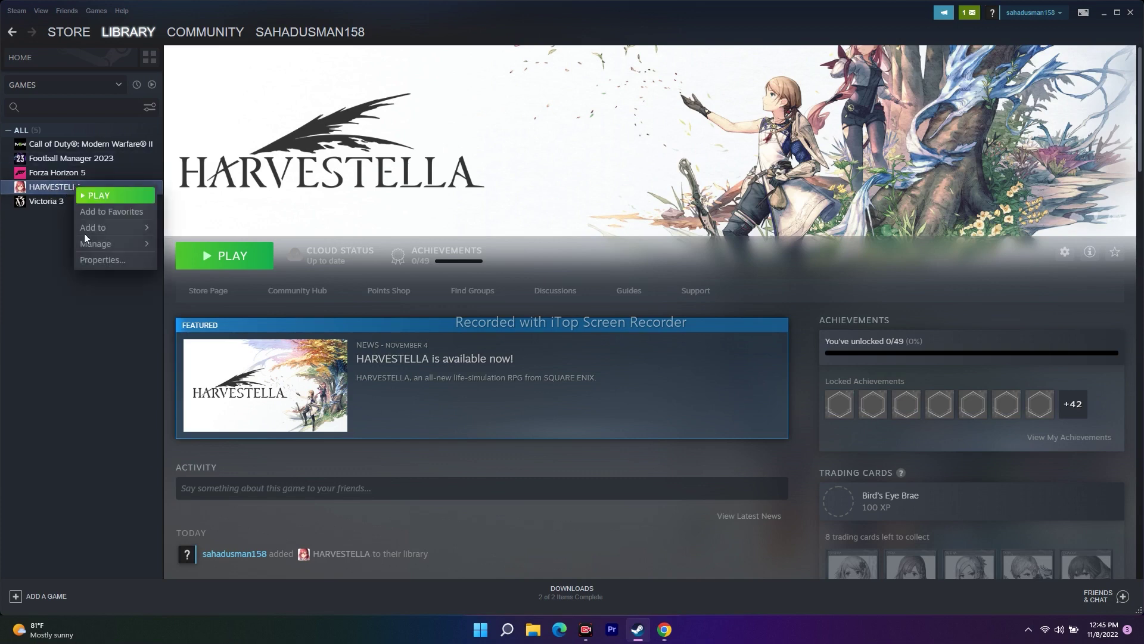
left_click(87, 256)
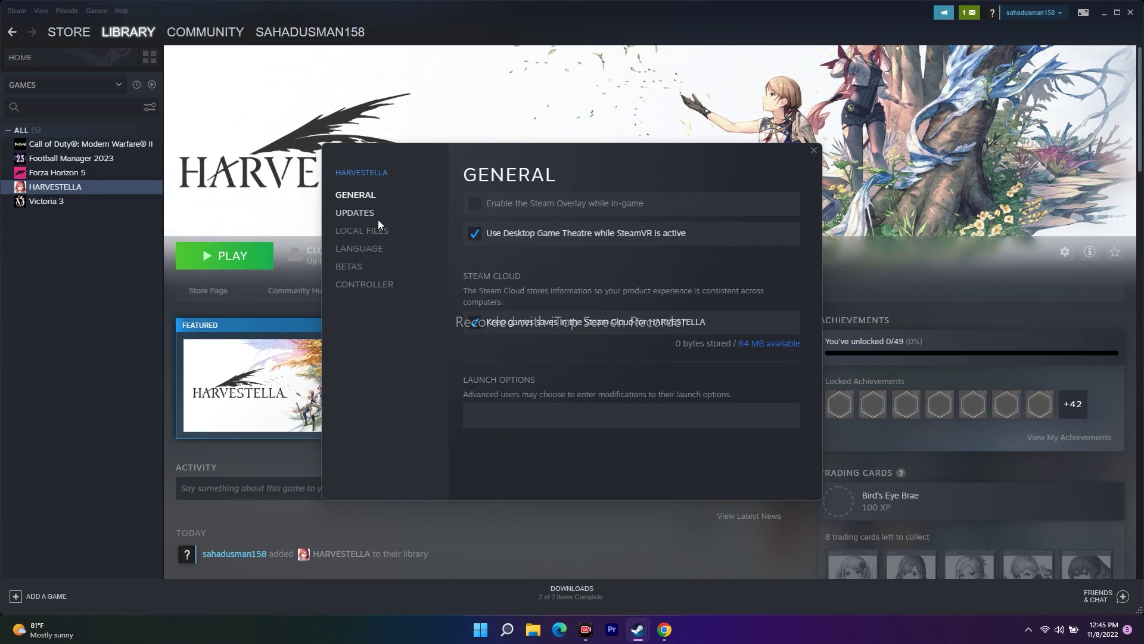
left_click(358, 232)
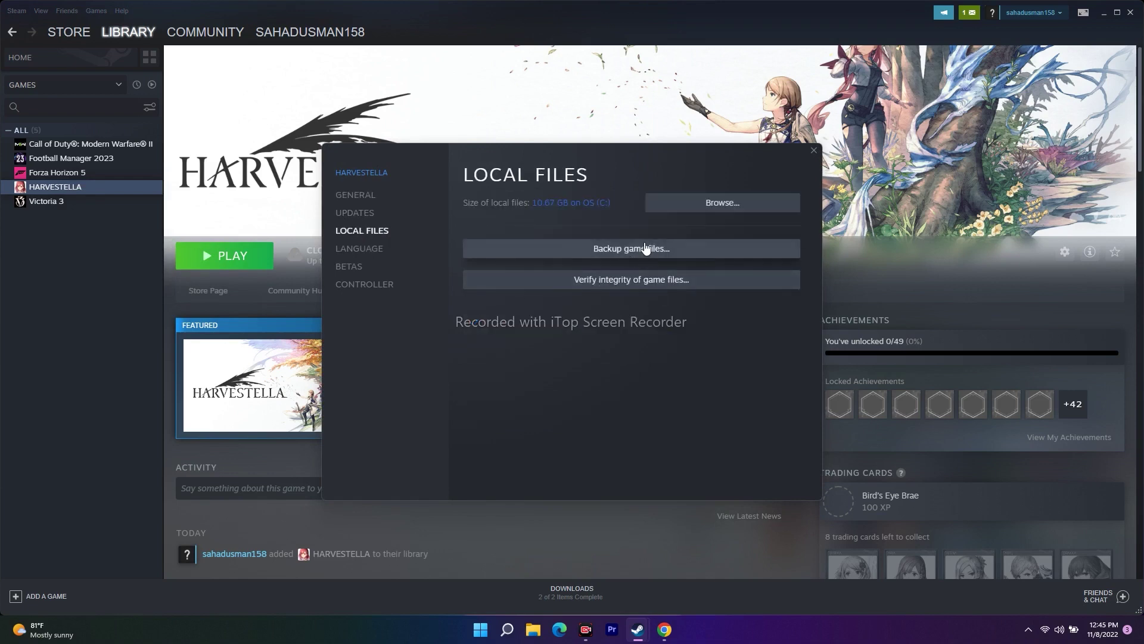
left_click(739, 213)
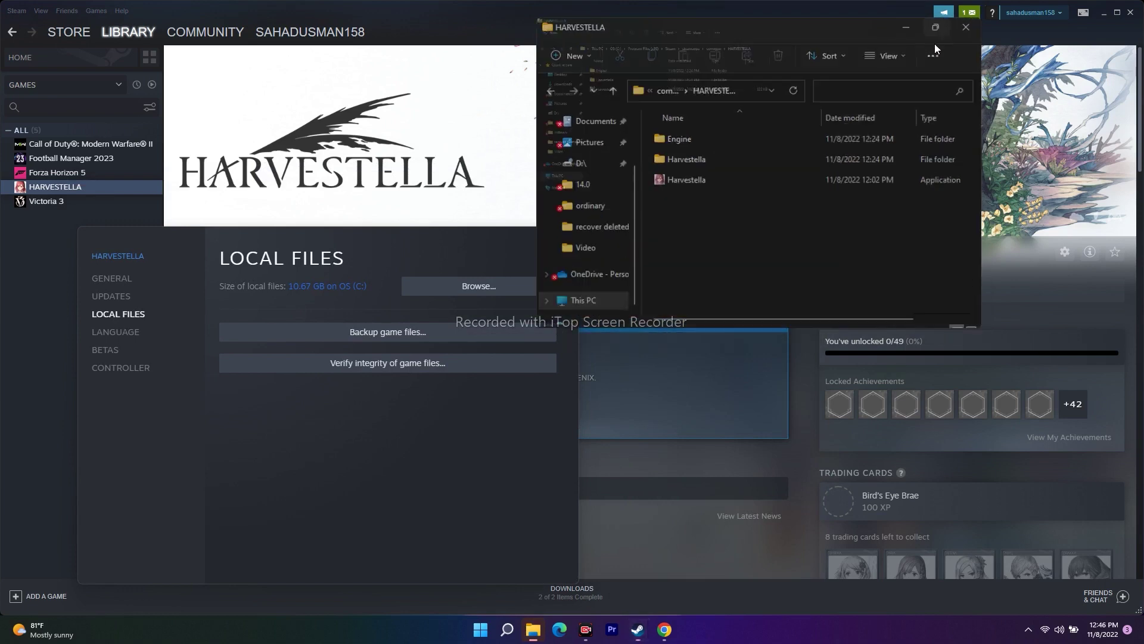
left_click(929, 27)
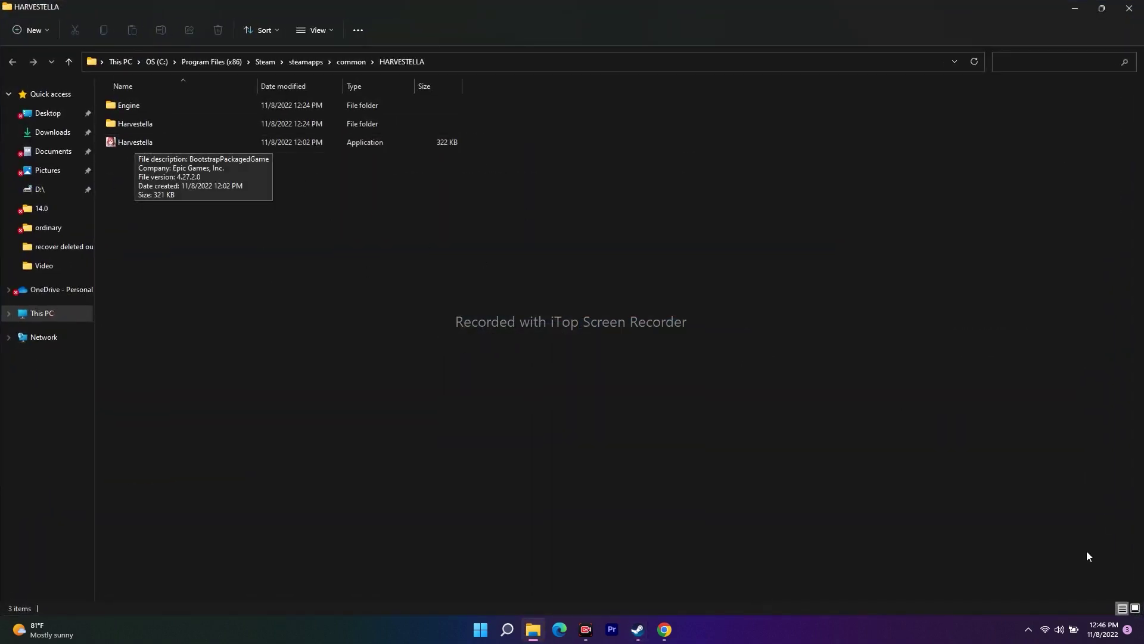
Set the Harvestella application to run as an administrator in its compatibility properties and apply the change.
left_click(147, 145)
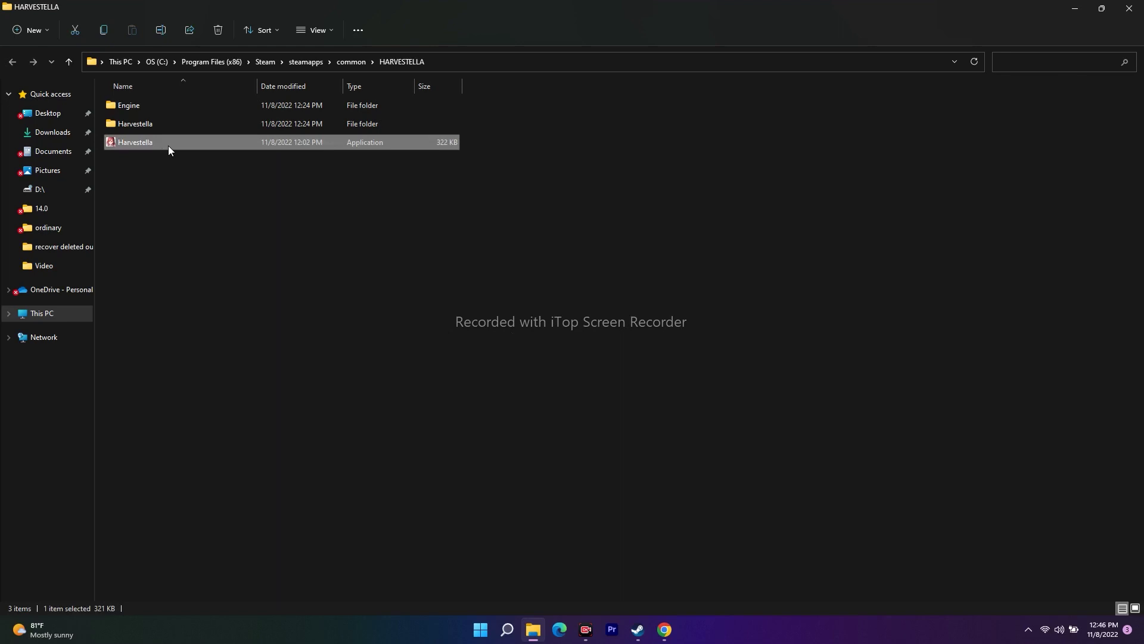
right_click(168, 145)
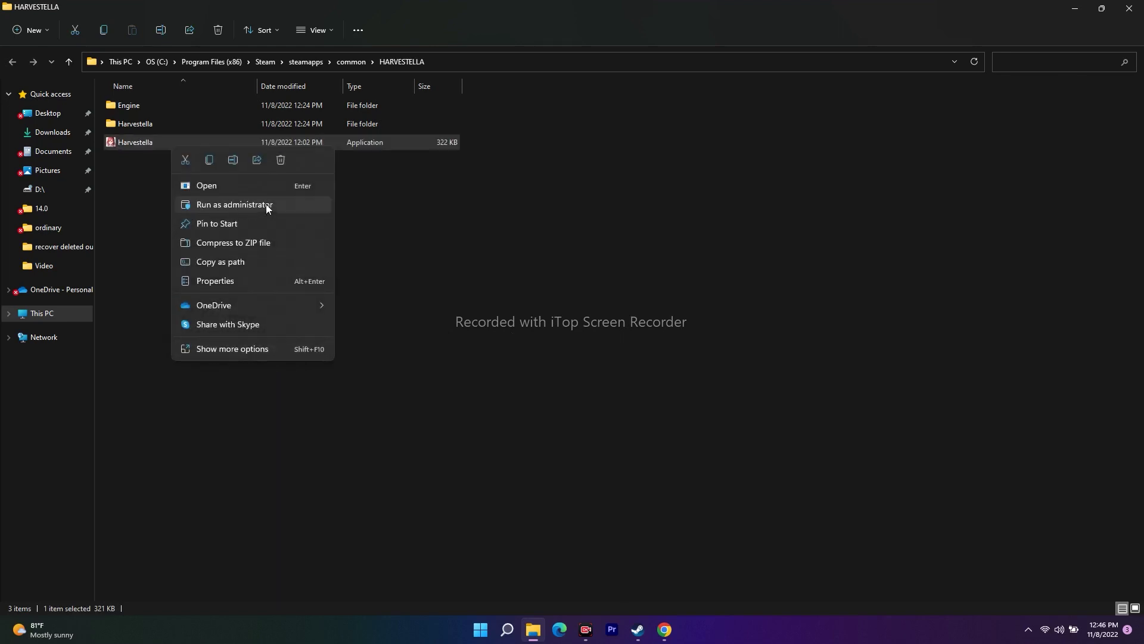
left_click(207, 348)
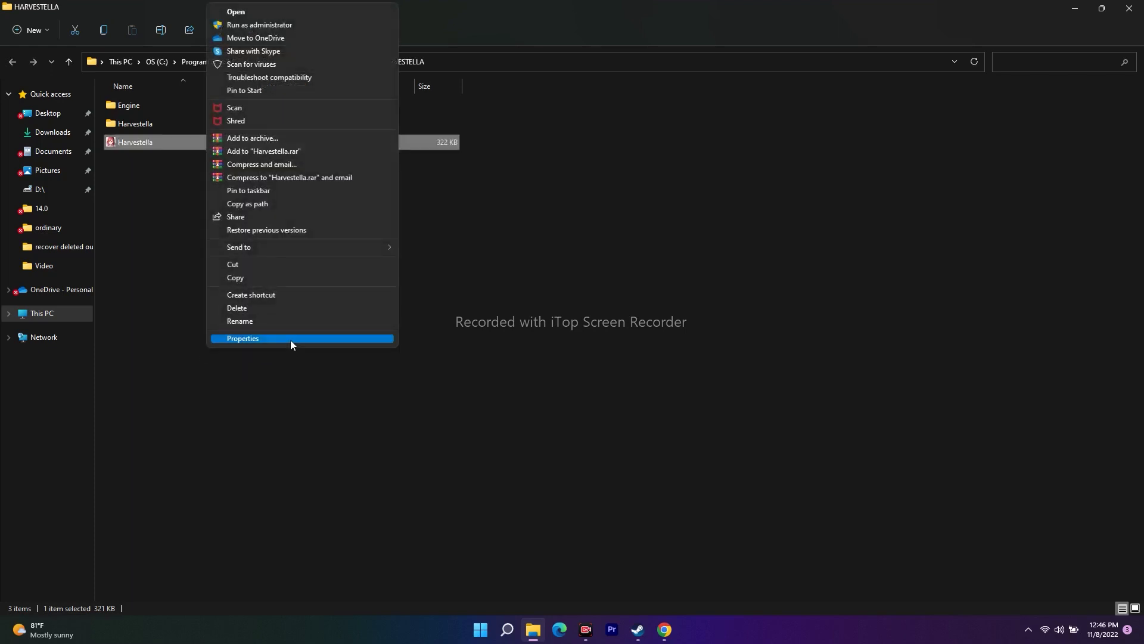
left_click(290, 338)
left_click(288, 189)
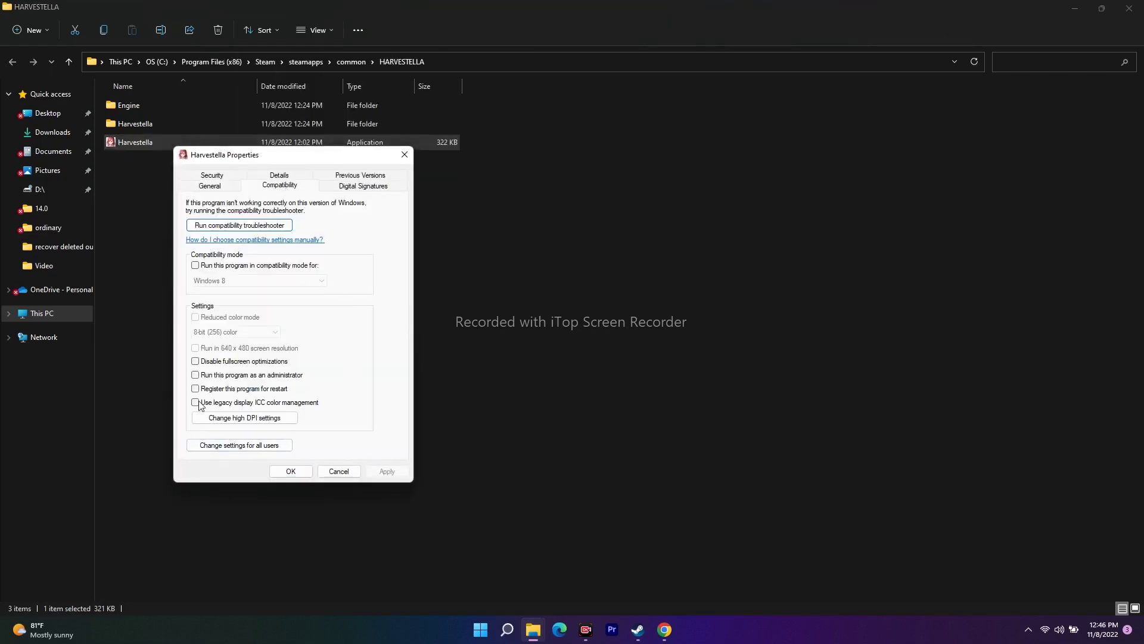
left_click(196, 375)
left_click(386, 472)
left_click(291, 470)
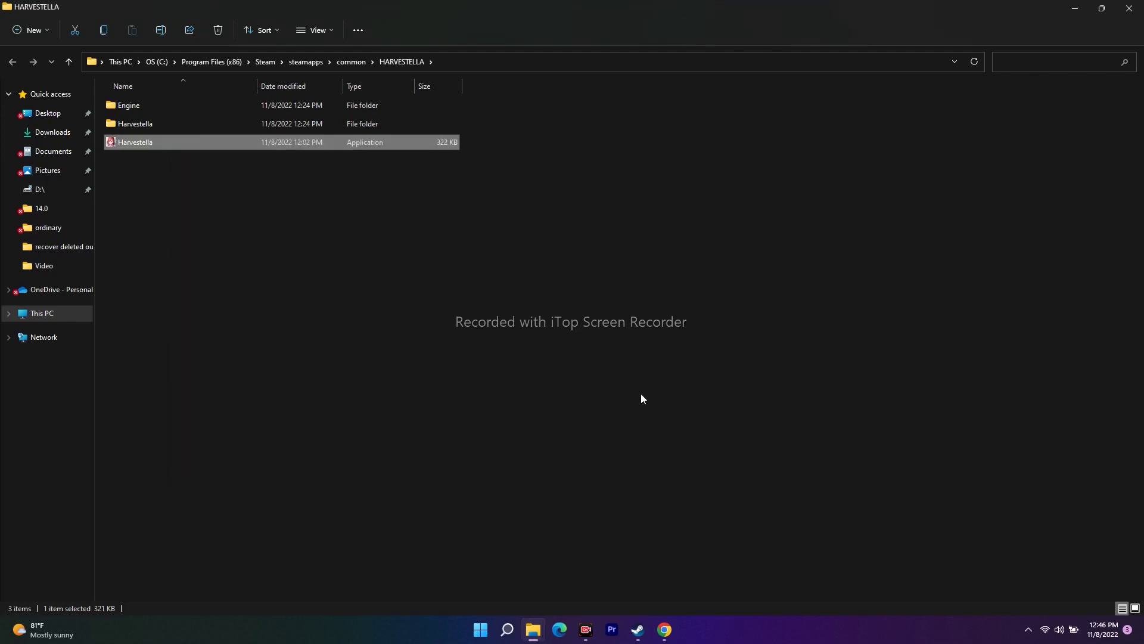
left_click(641, 395)
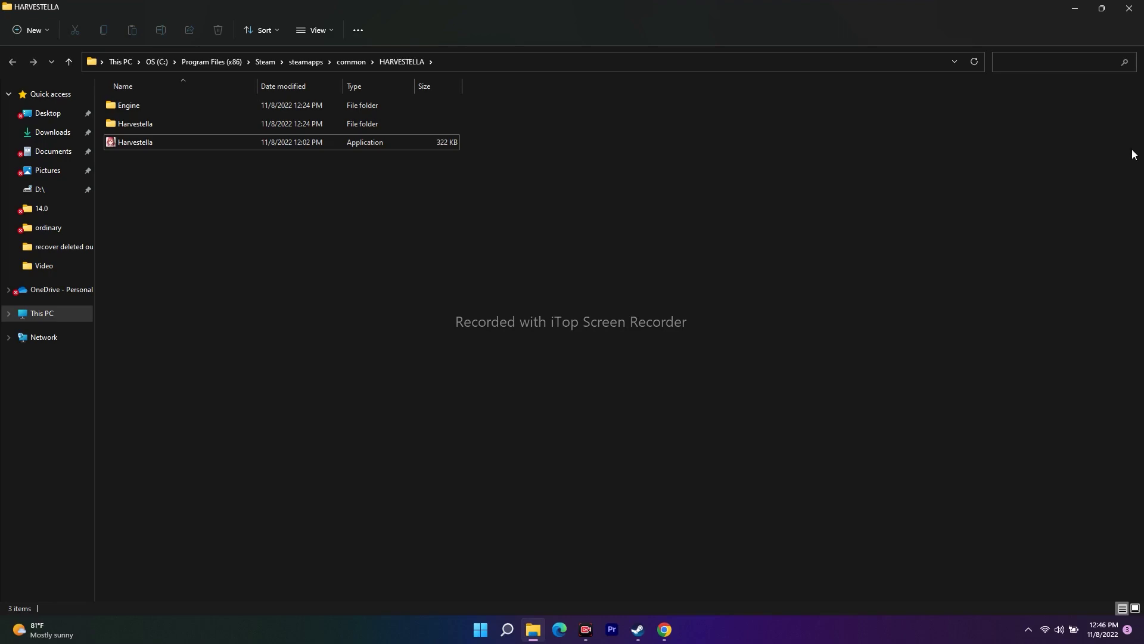
Close the HARVESTELLA folder and the game's Steam properties, and minimize Steam.
left_click(1129, 8)
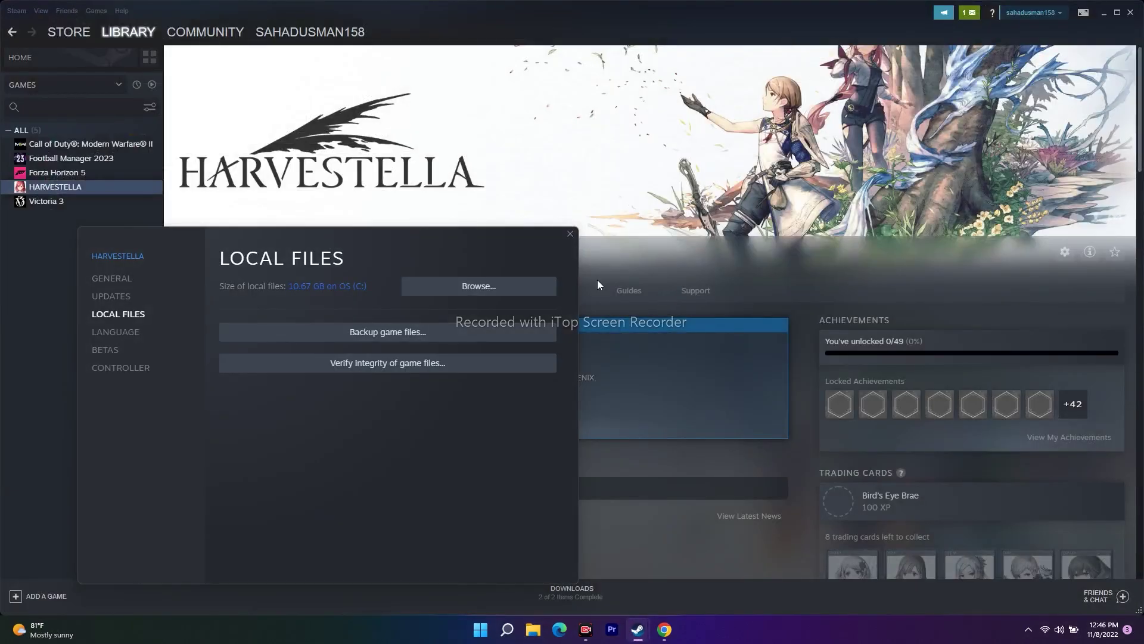
left_click(570, 233)
left_click(1102, 13)
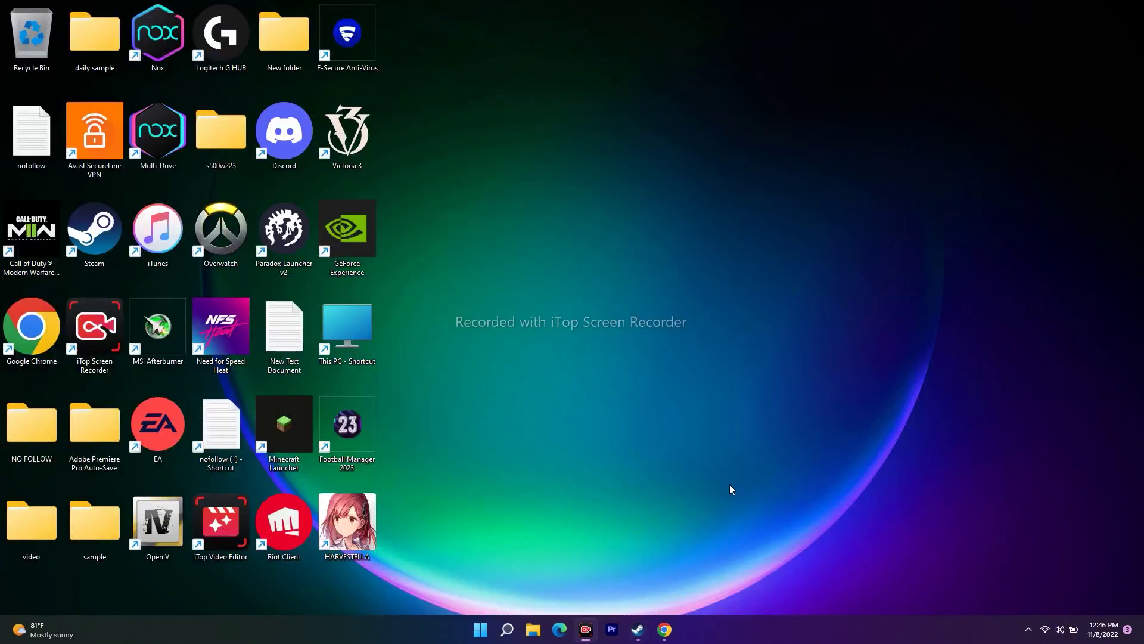
Switch to Chrome, review the X86 and X64 download links on Microsoft's Visual C++ Redistributable page, and minimize the browser.
left_click(666, 632)
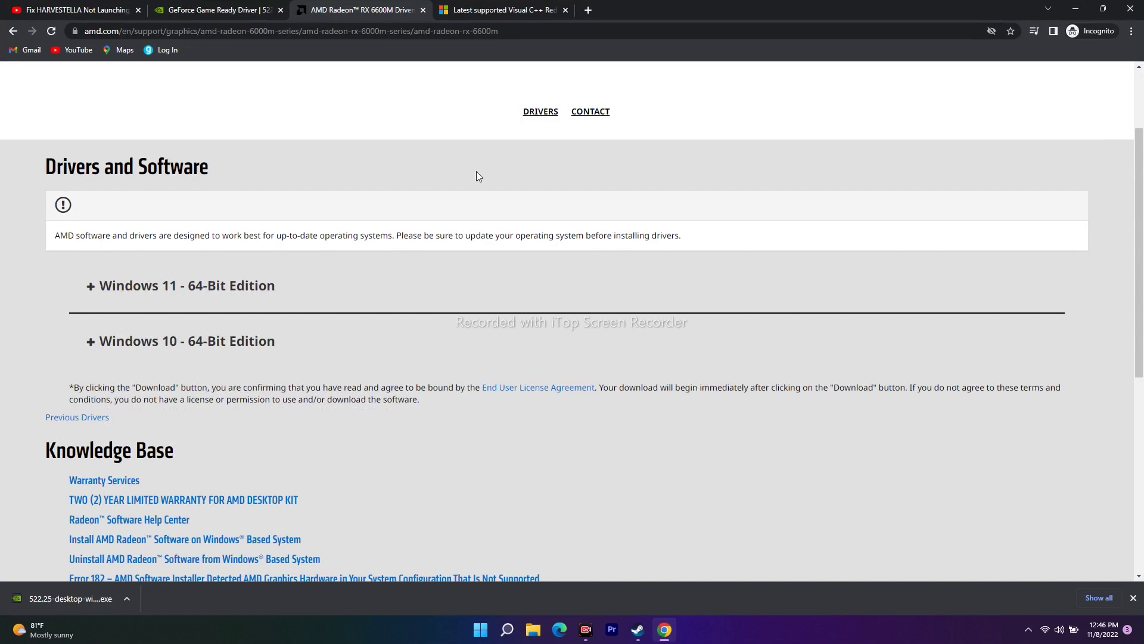
left_click(480, 8)
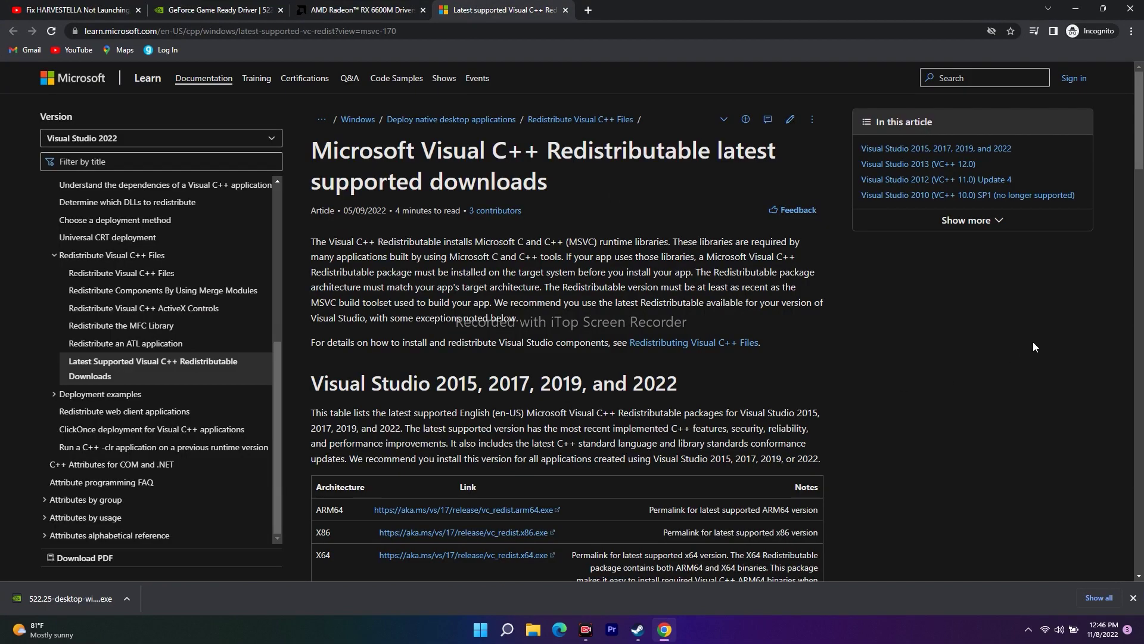
scroll(1031, 342, "down", 2)
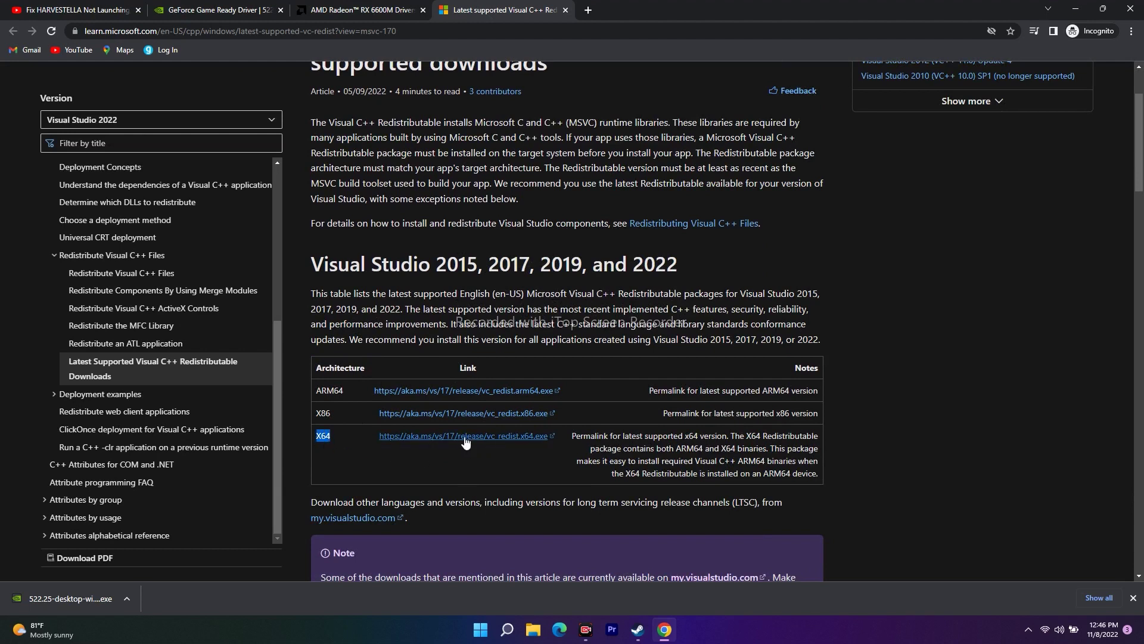
left_click_drag(331, 414, 316, 415)
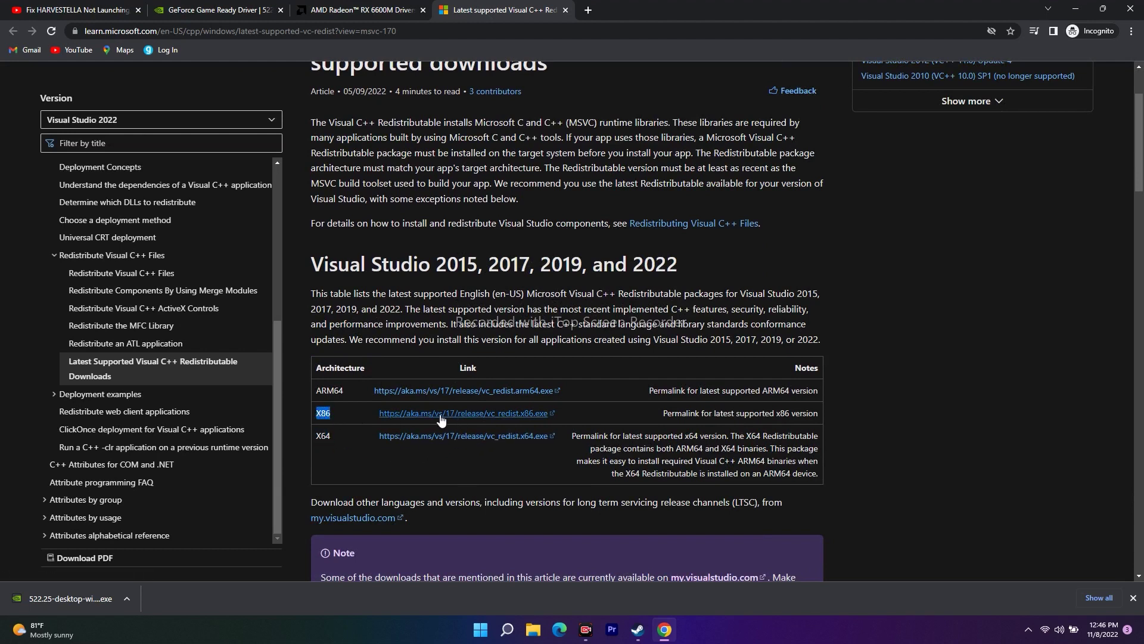
left_click(570, 413)
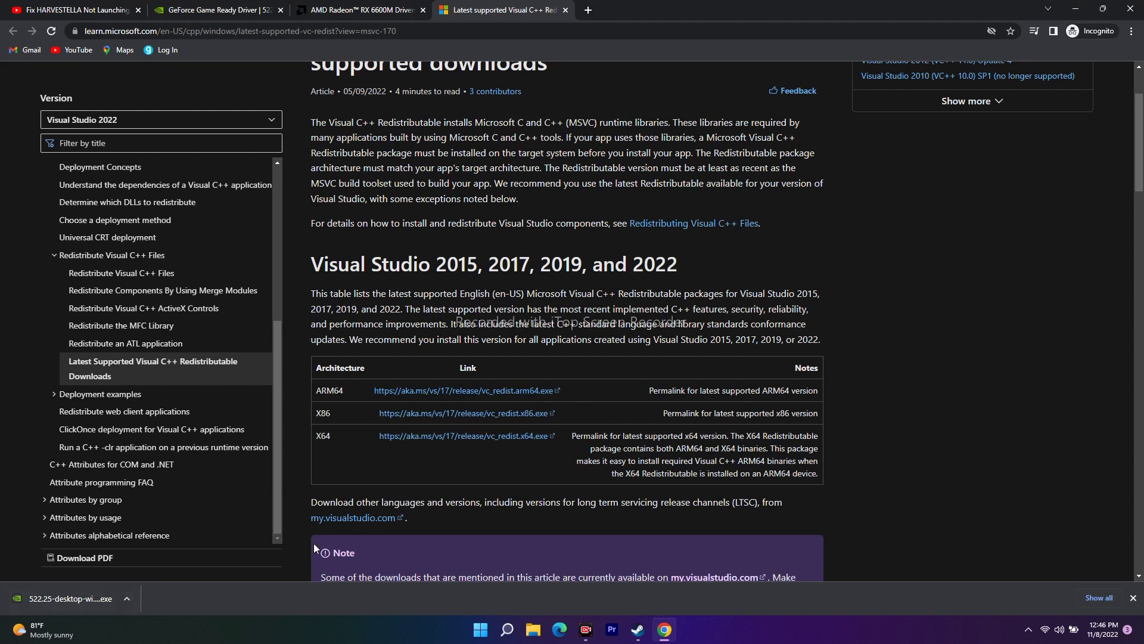
left_click_drag(299, 413, 373, 388)
left_click(344, 424)
left_click(1074, 10)
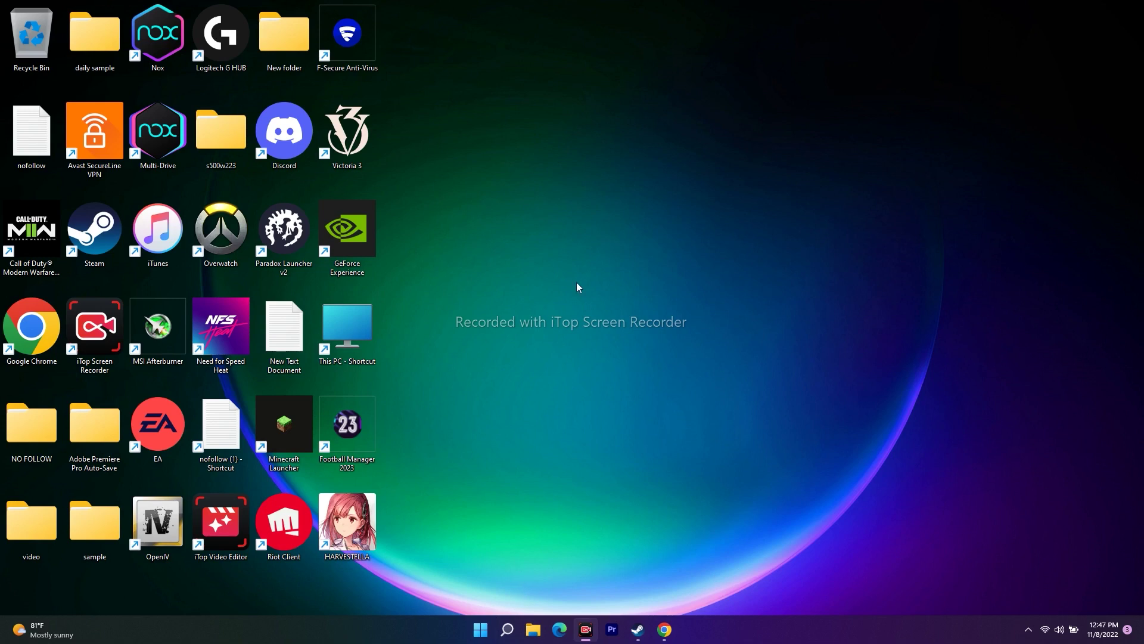
Open Task Manager, look through the running apps and background processes, and close it.
right_click(480, 629)
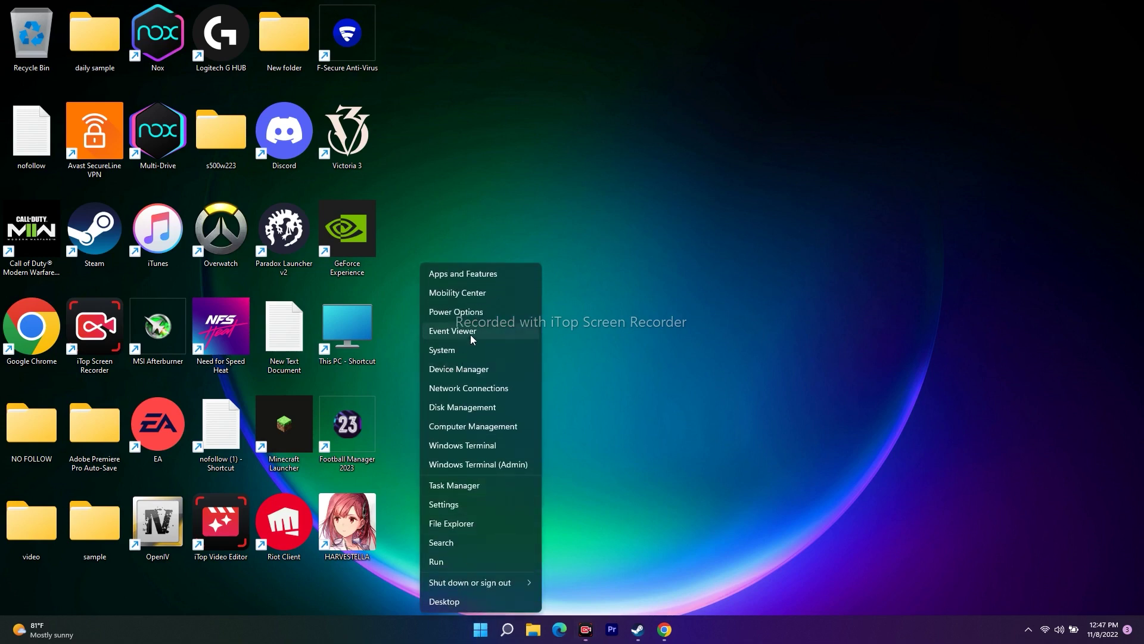
left_click(473, 486)
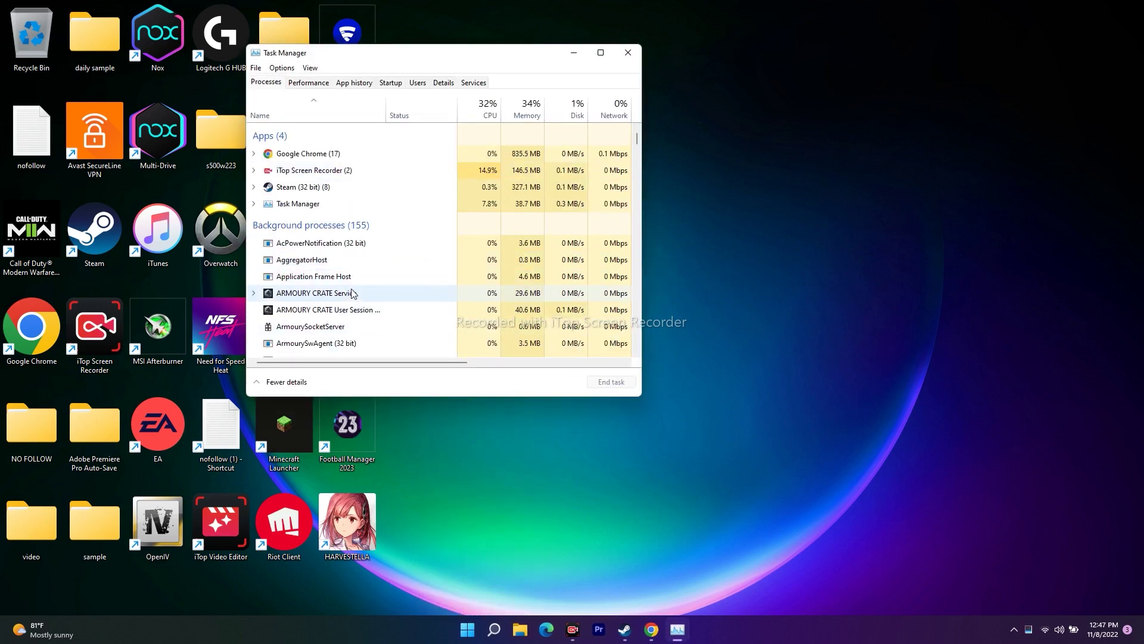
scroll(382, 256, "down", 3)
scroll(381, 266, "up", 3)
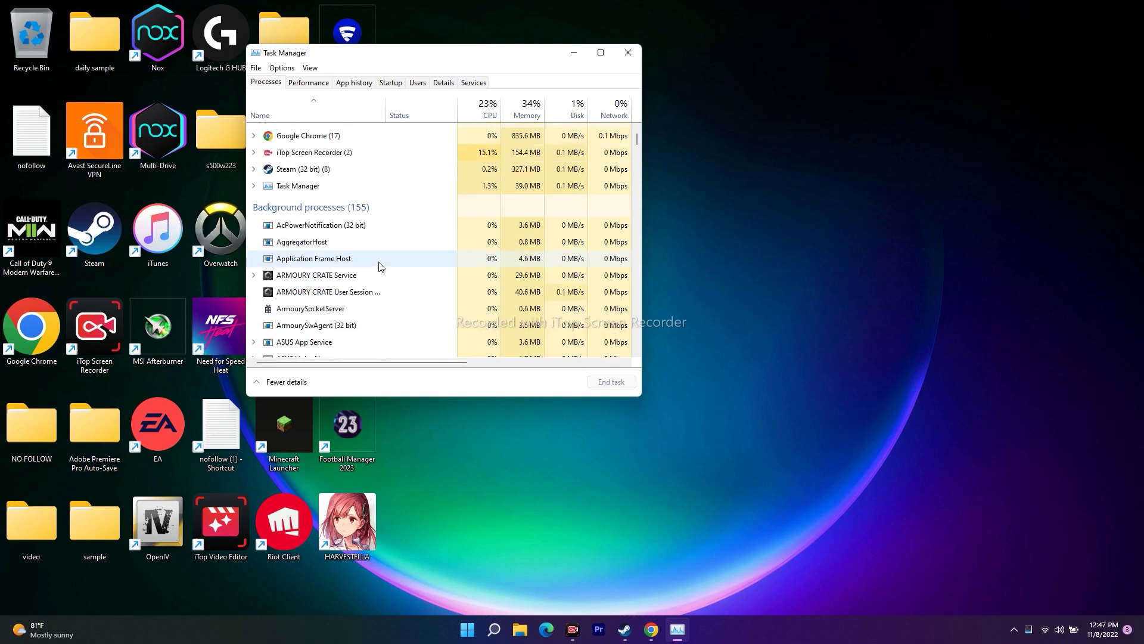
mouse_move(637, 138)
left_mouse_down()
mouse_move(645, 343)
mouse_move(643, 127)
left_mouse_up()
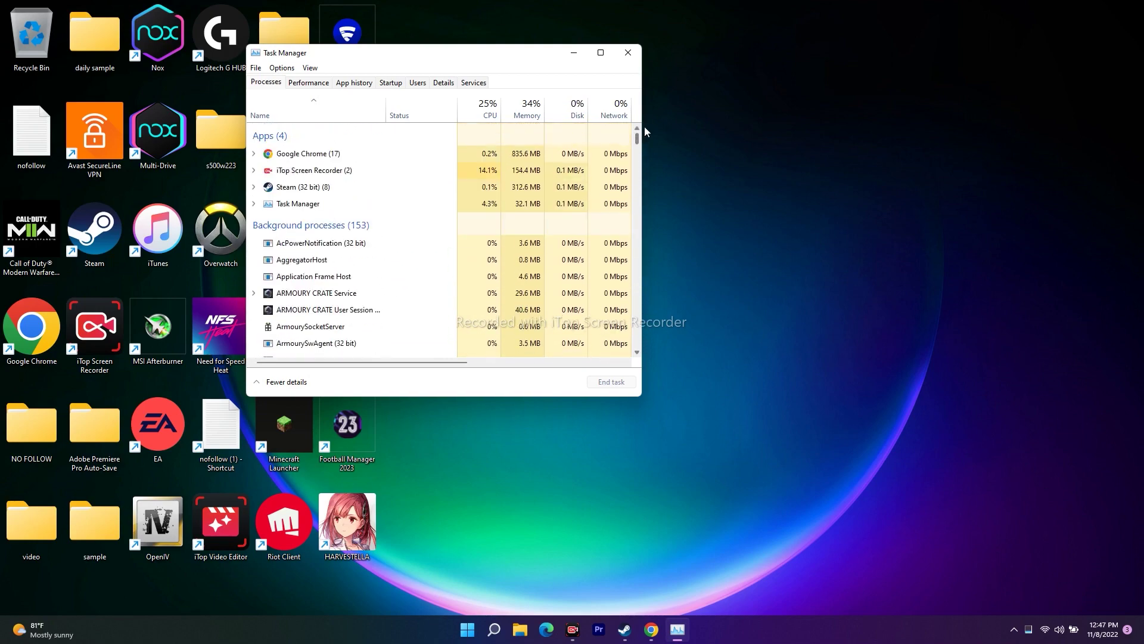
left_click(628, 52)
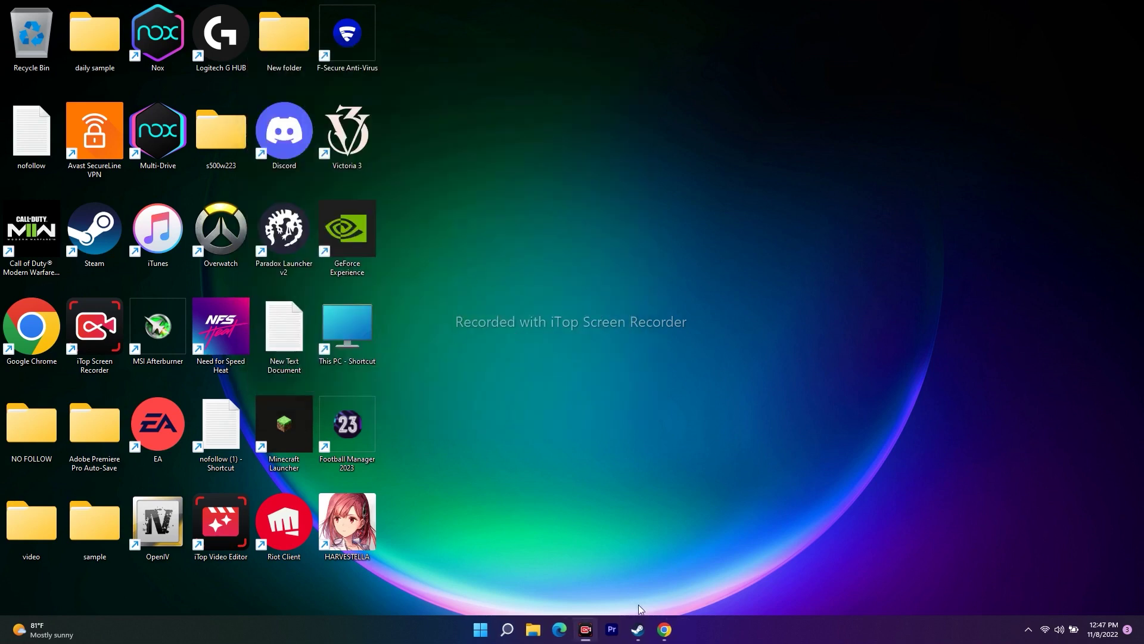
Switch to Steam, check the Steam Overlay option in HARVESTELLA's general properties, close the properties, and minimize Steam.
left_click(638, 629)
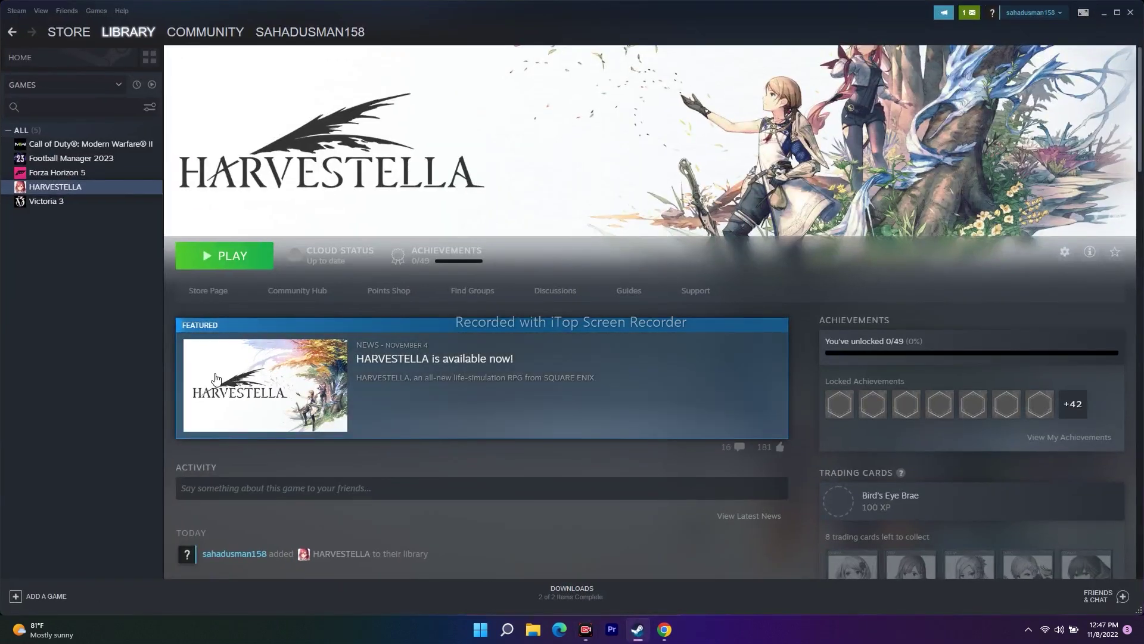
right_click(91, 195)
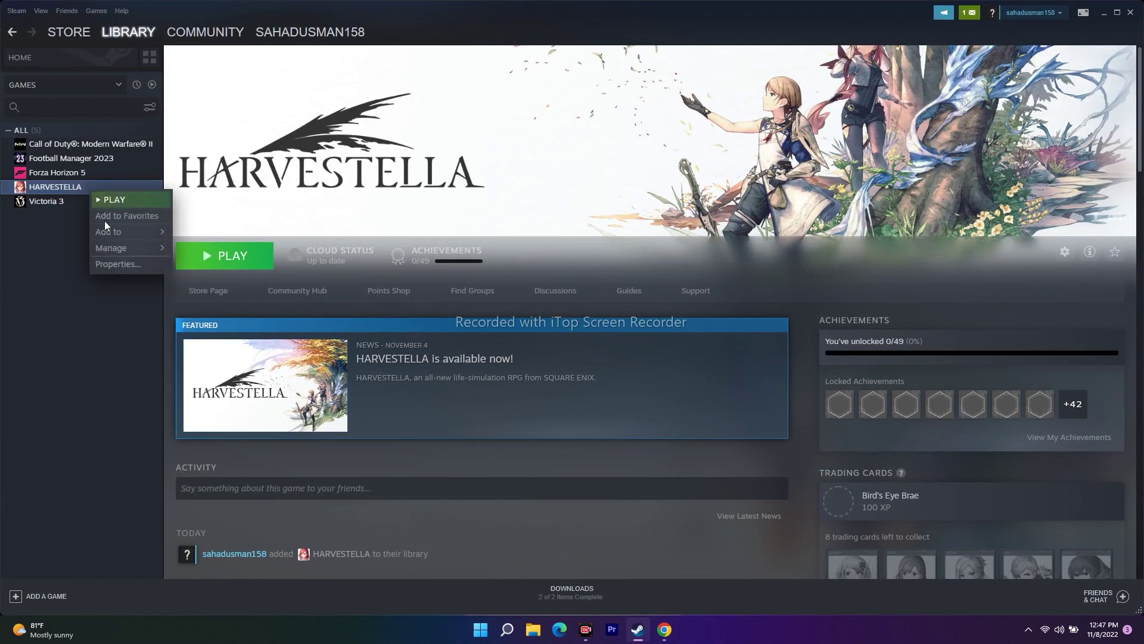
left_click(112, 262)
left_click_drag(460, 161, 427, 113)
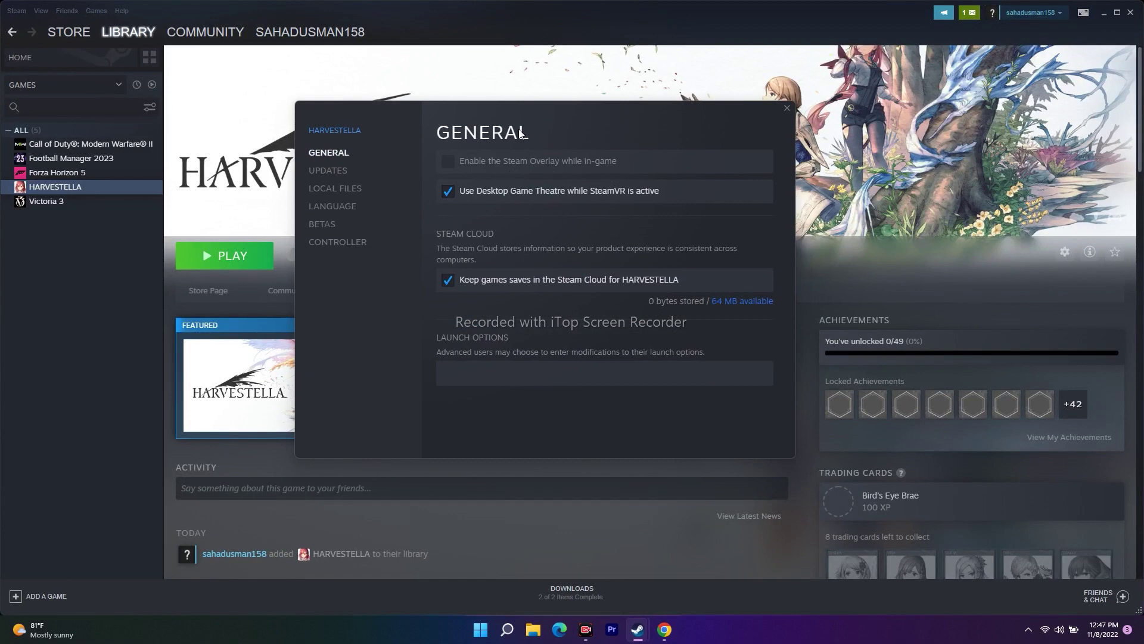
left_click(787, 108)
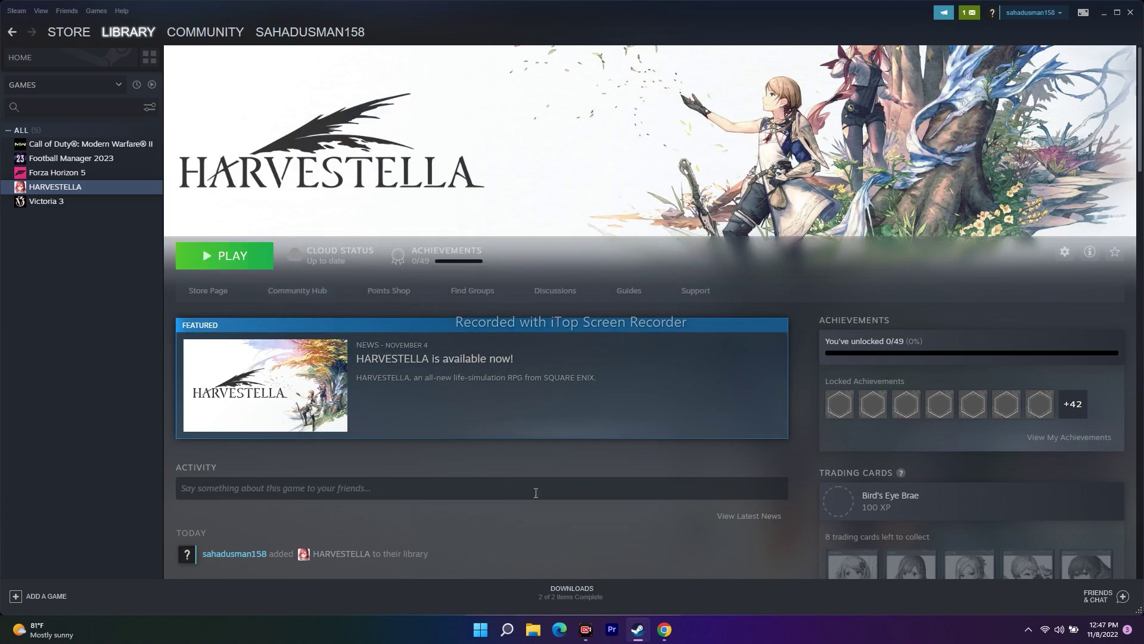
left_click(1104, 13)
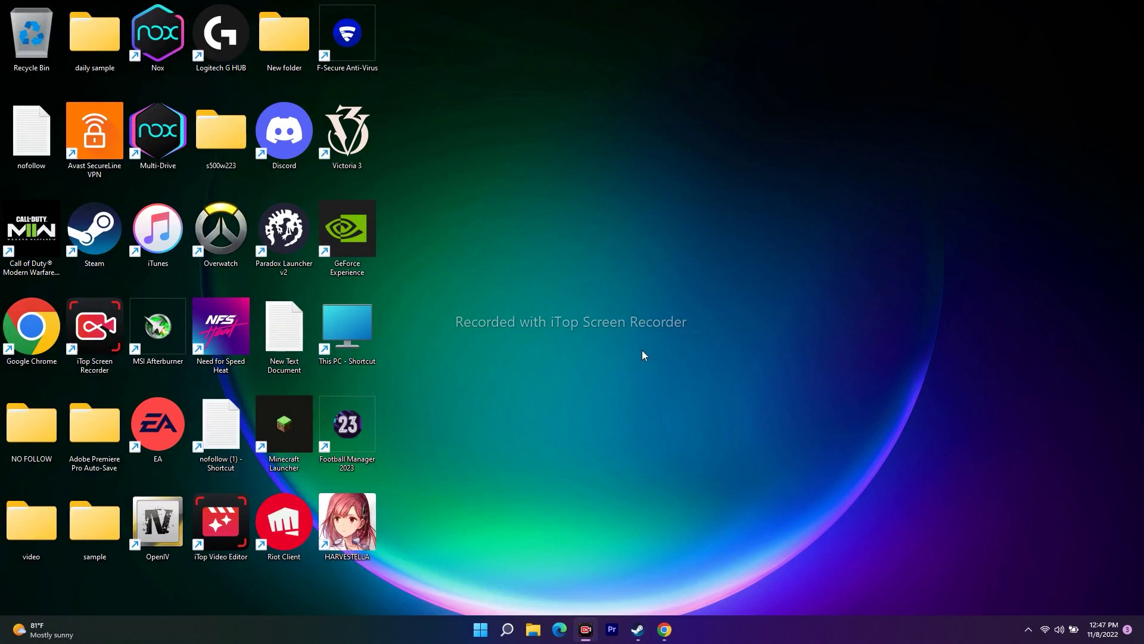
Open the services list in System Configuration, hide all Microsoft services, and close the dialog without applying changes.
left_click(507, 629)
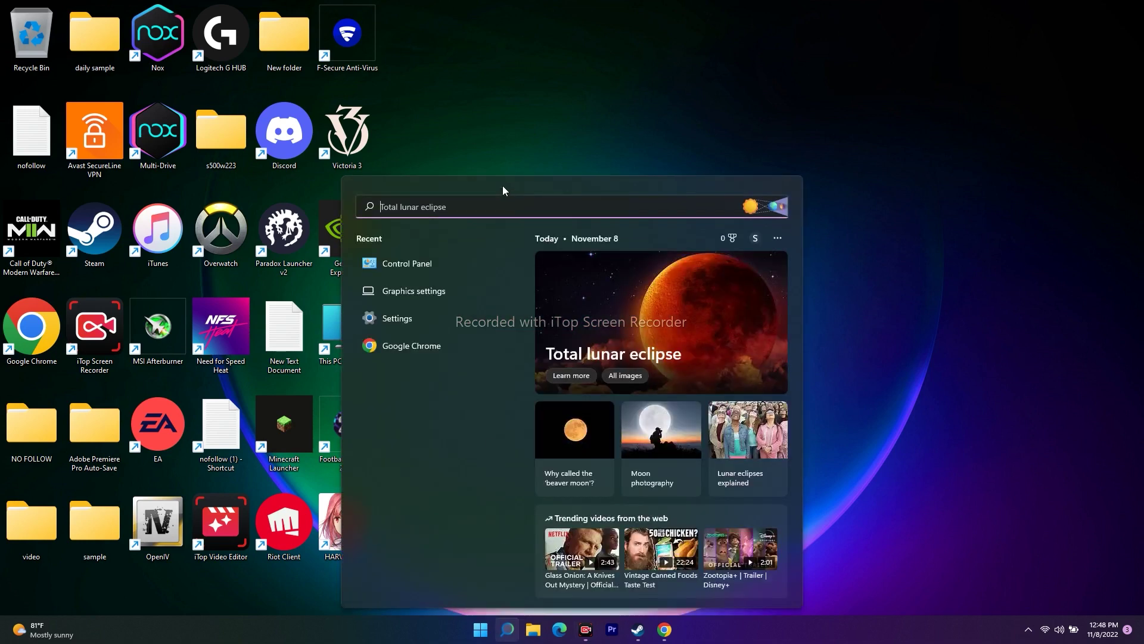
type("system Information")
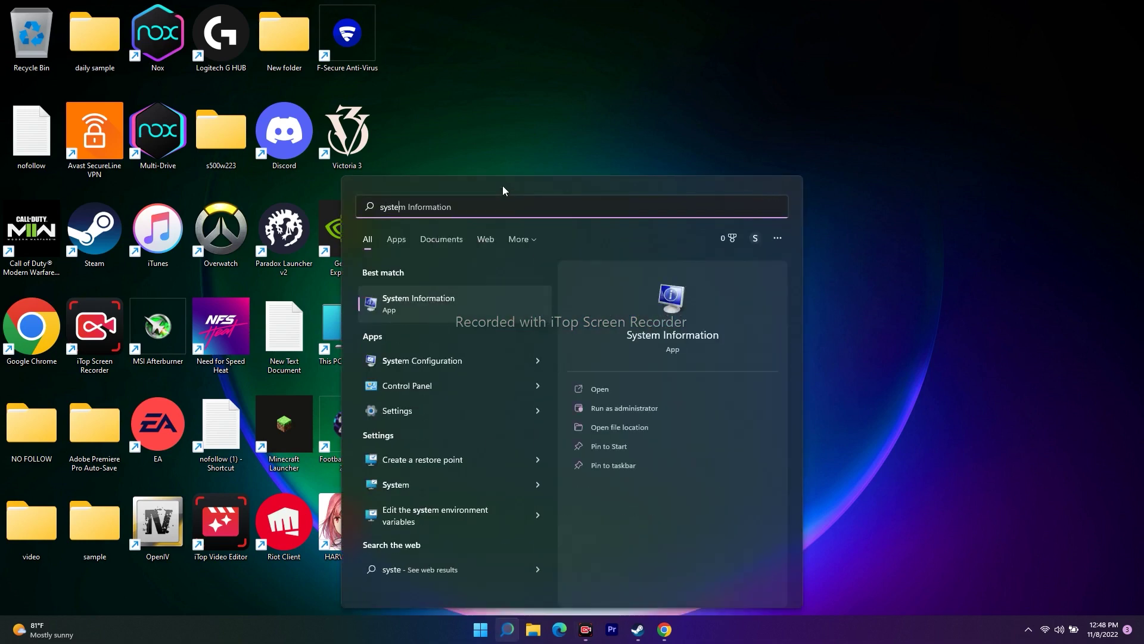
left_click(477, 359)
left_click(477, 220)
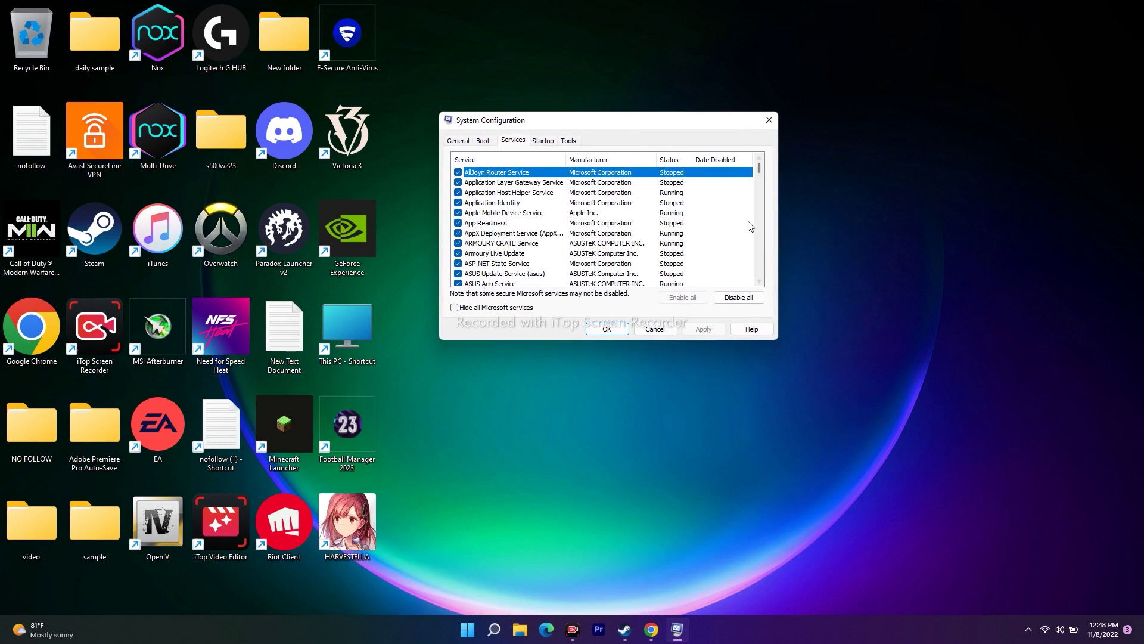
left_click(479, 314)
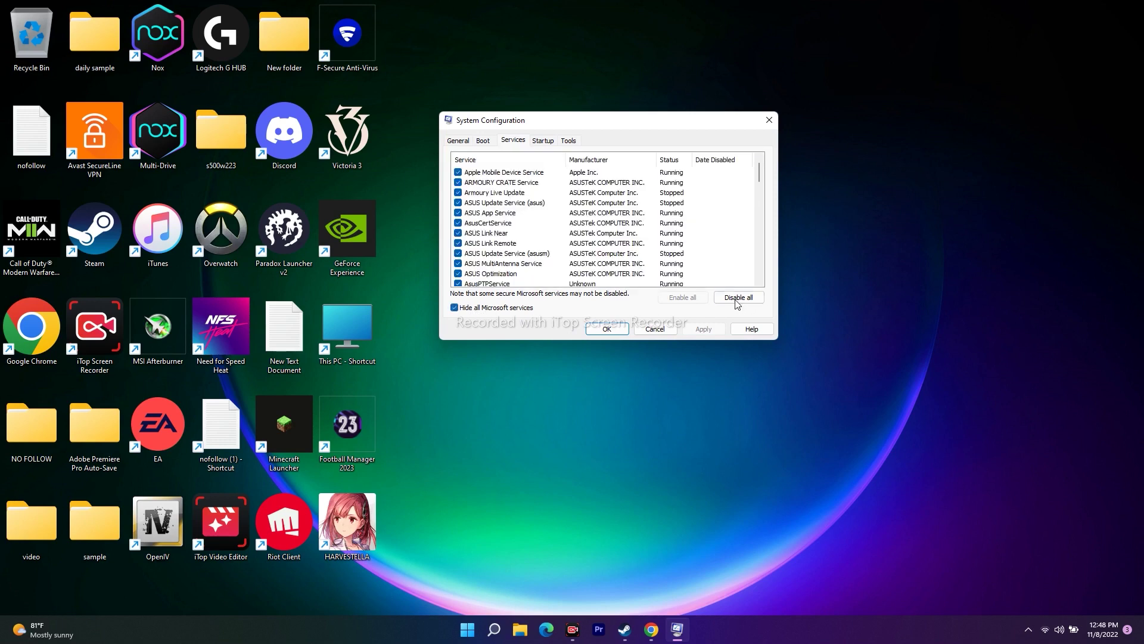
left_click(523, 307)
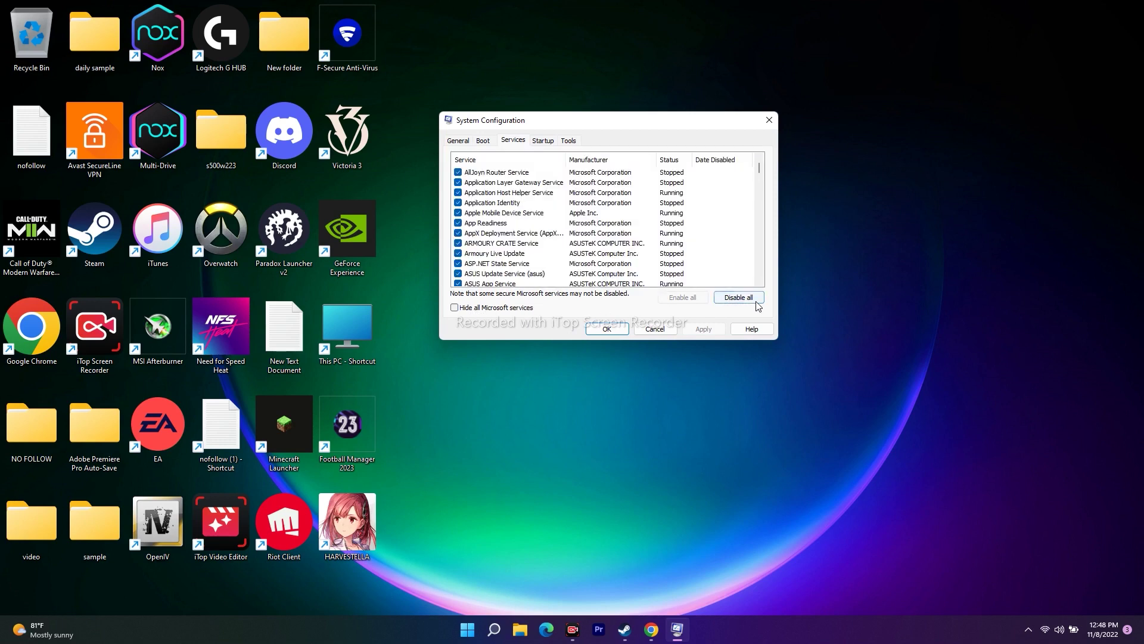
left_click(500, 308)
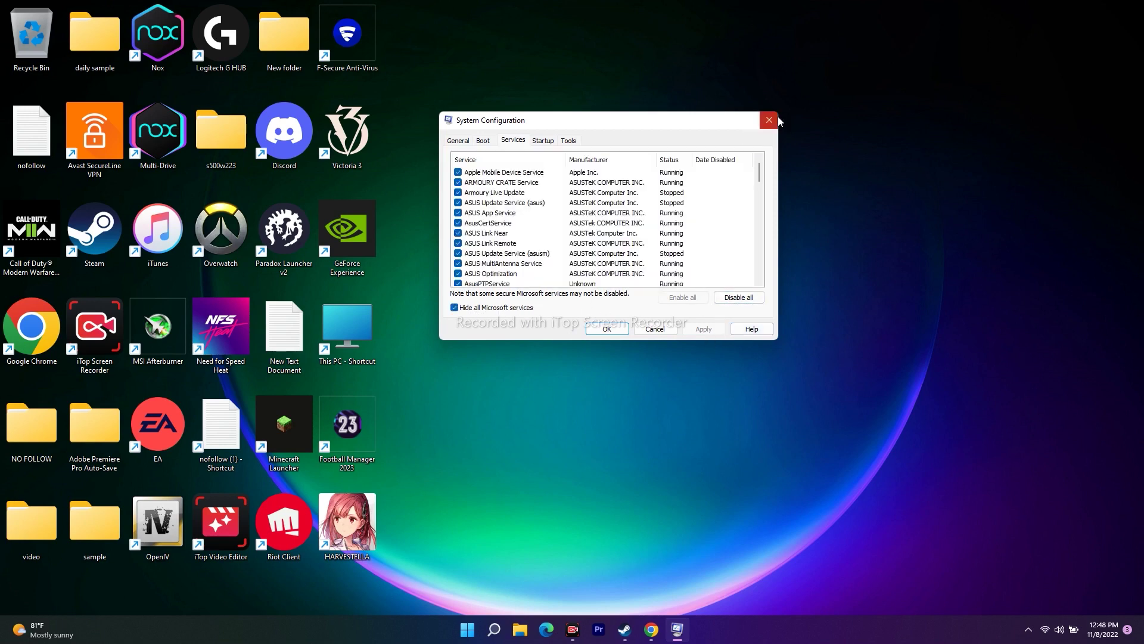
left_click(769, 120)
left_click(644, 627)
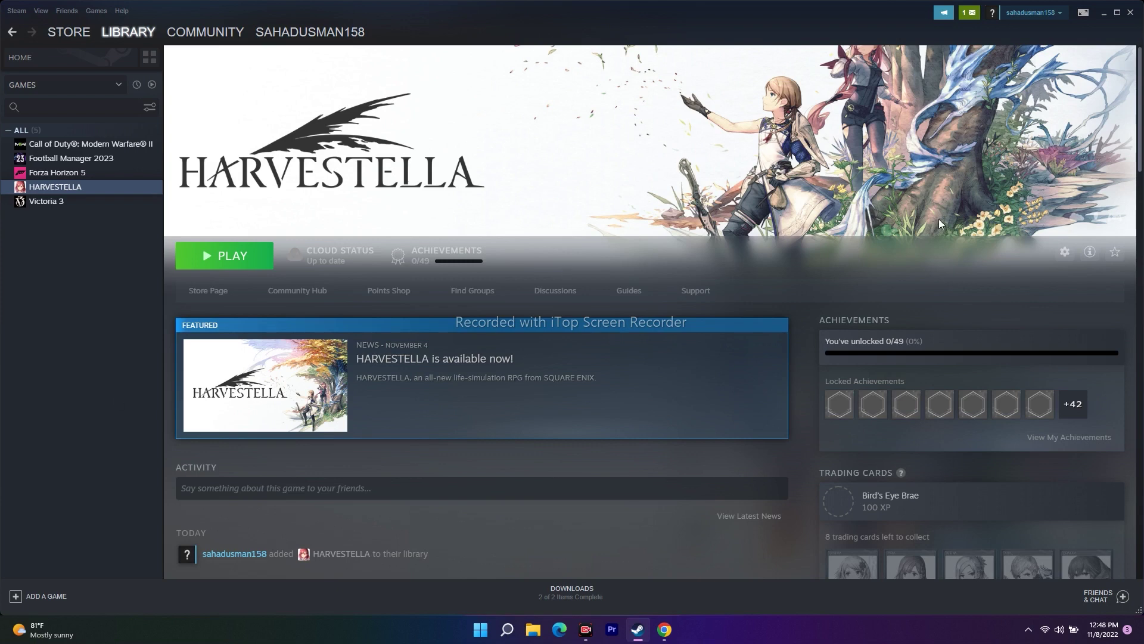
left_click(1106, 15)
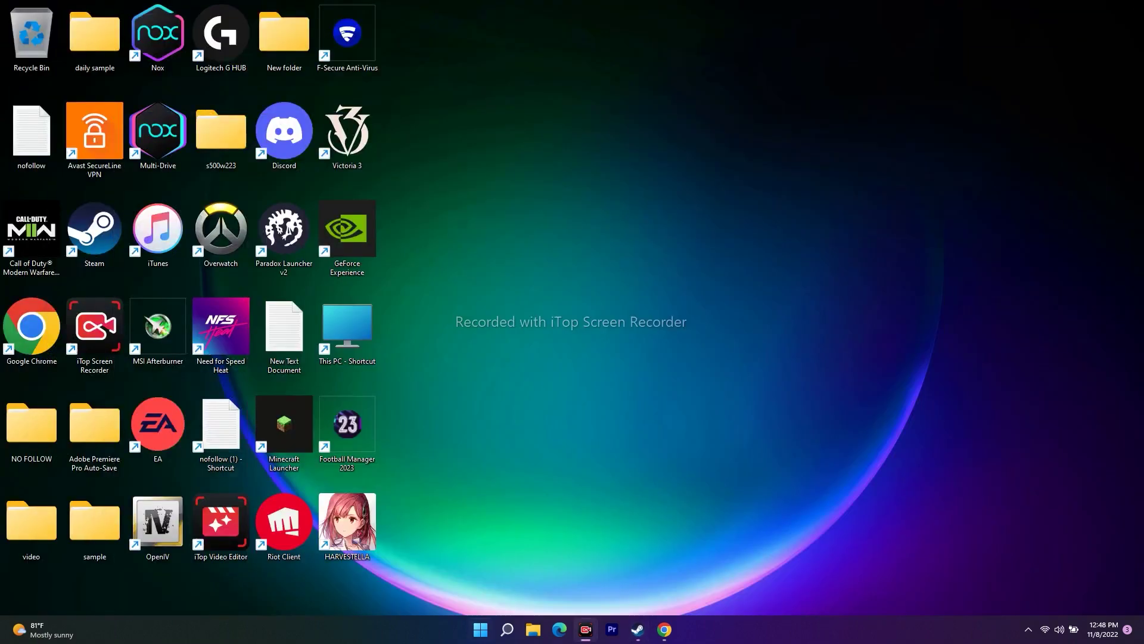
Open Windows Update in Settings, start downloading and installing the KB5018483 cumulative update, and minimize Settings.
left_click(507, 629)
left_click(398, 345)
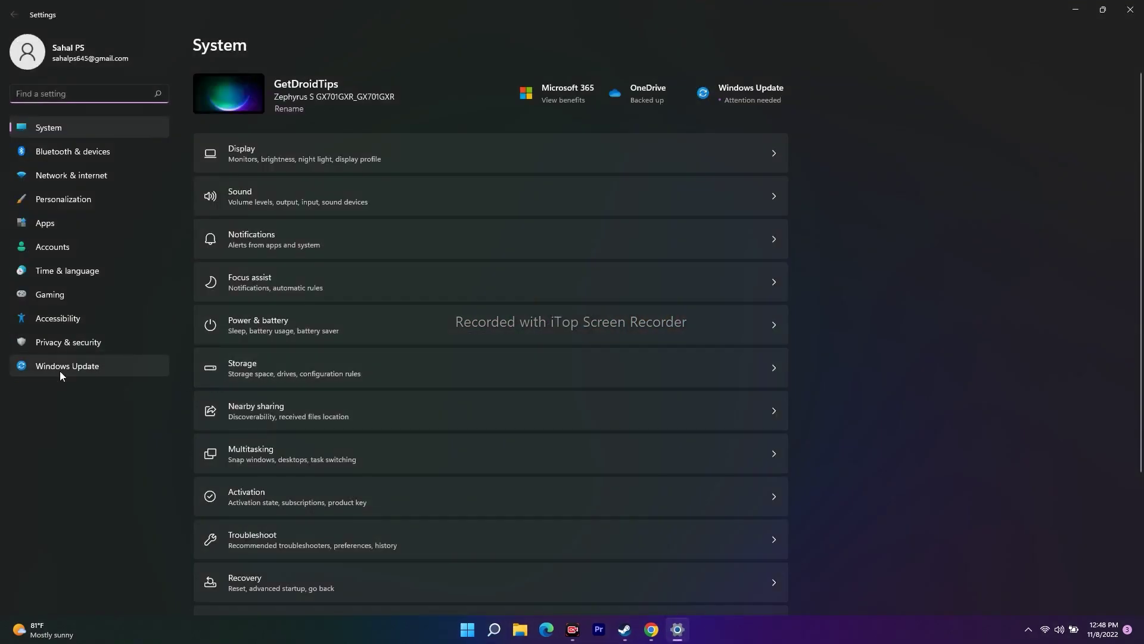
left_click(79, 370)
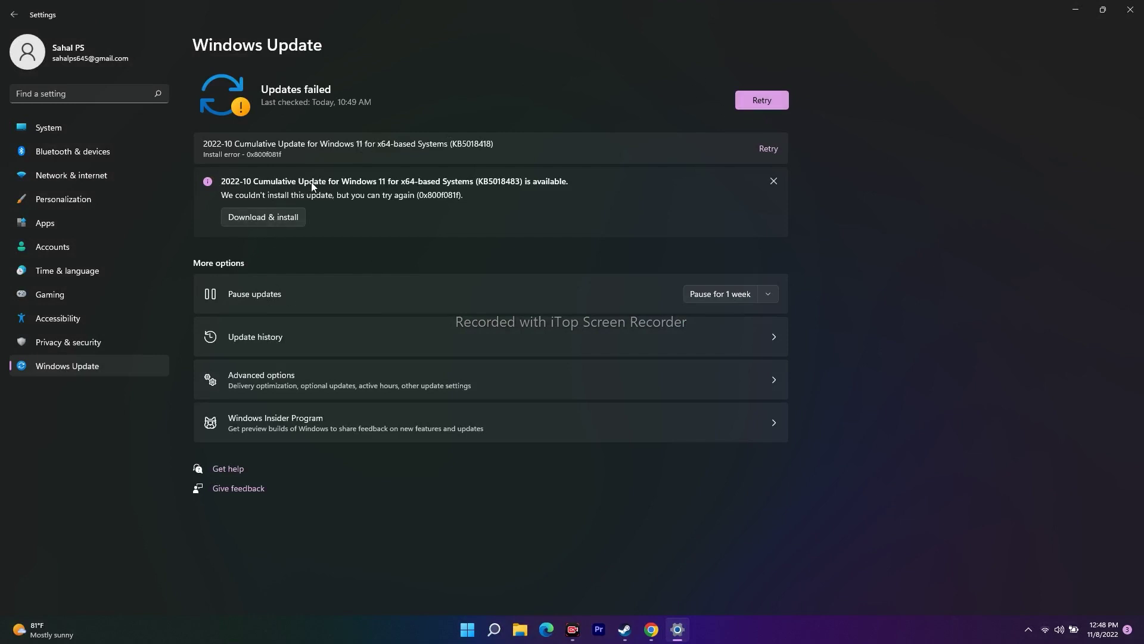
left_click(272, 223)
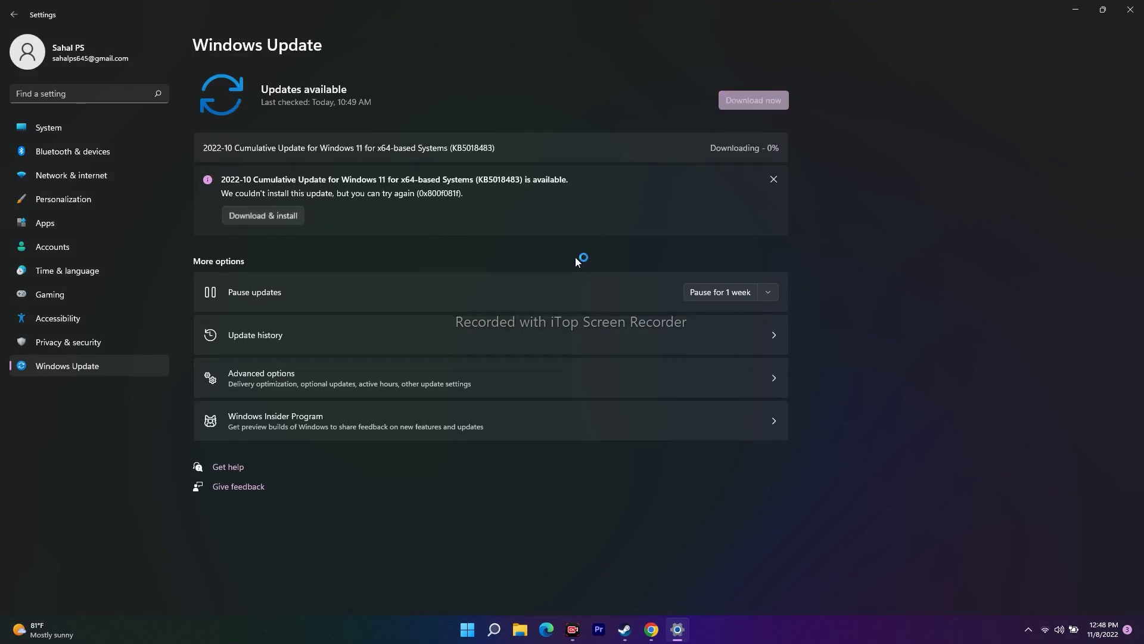
left_click(1075, 11)
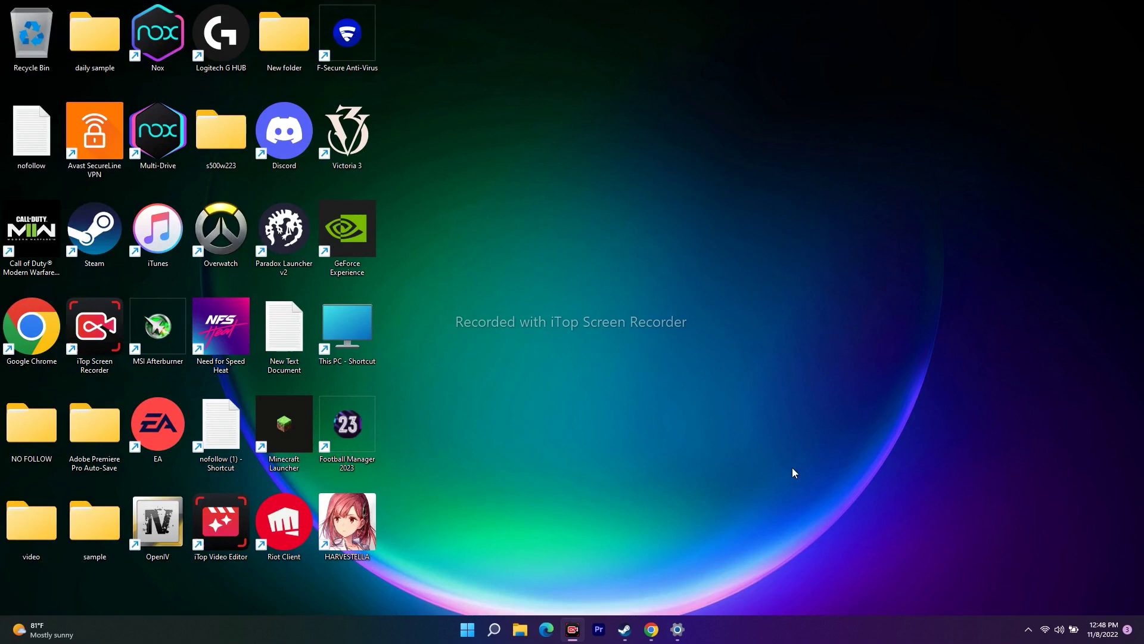
Switch to Steam, verify the integrity of HARVESTELLA's game files, and minimize the library while keeping the game's properties on the desktop.
left_click(624, 629)
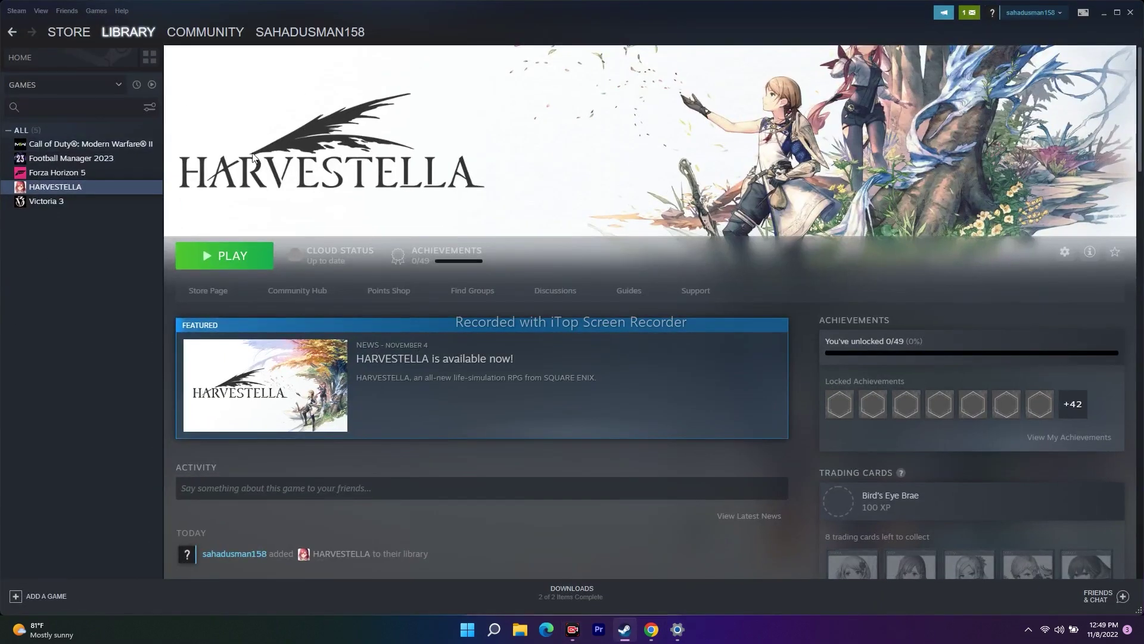
right_click(92, 189)
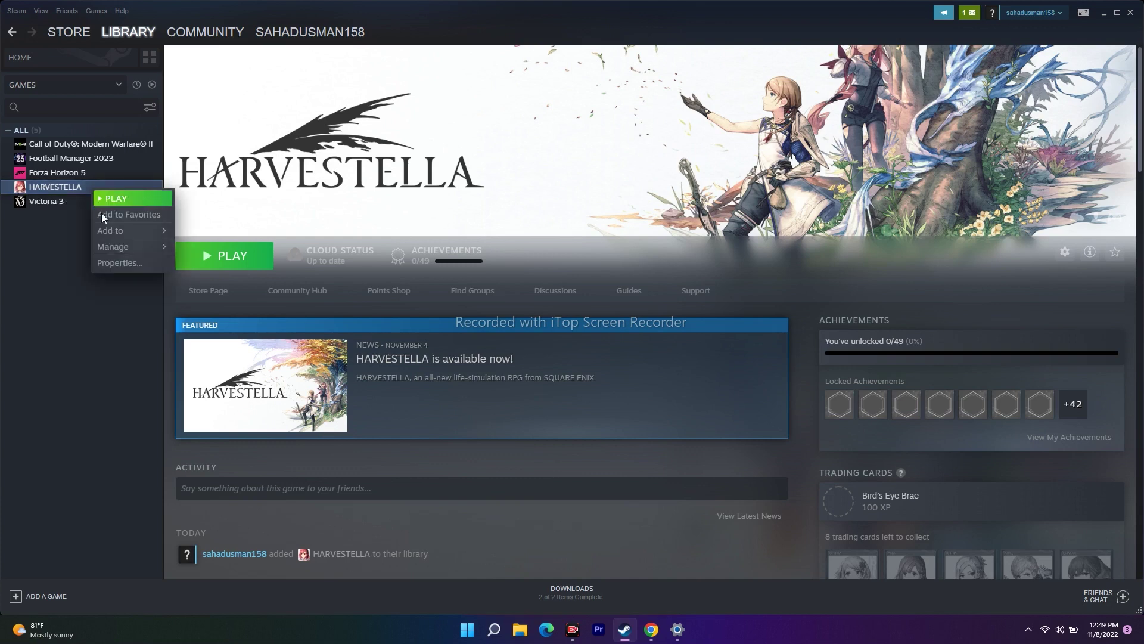
left_click(119, 263)
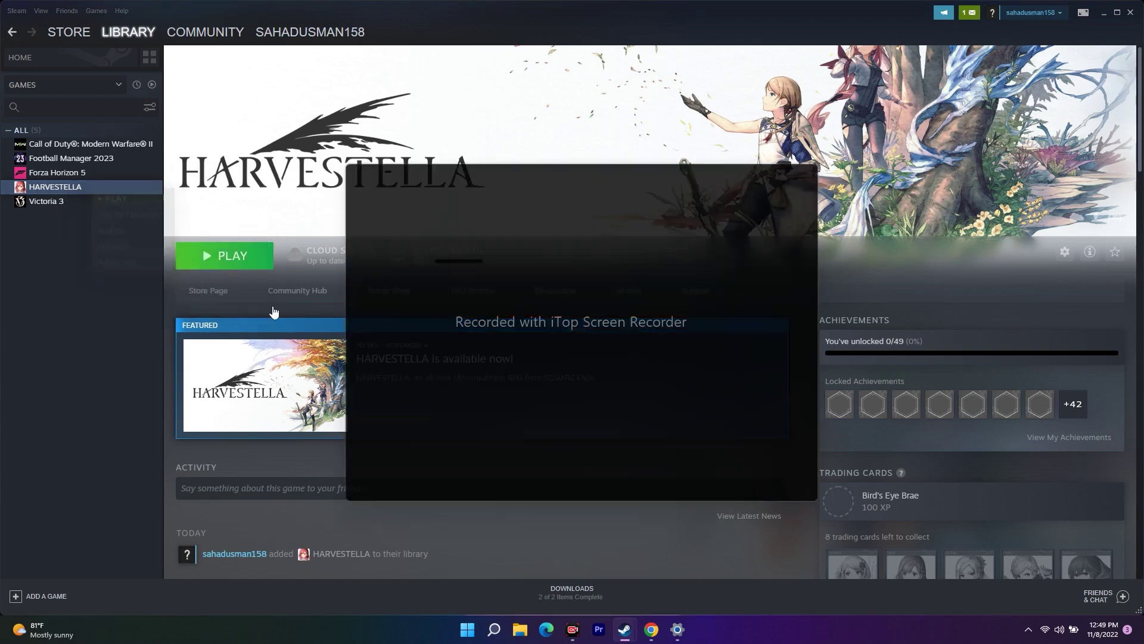
left_click(363, 243)
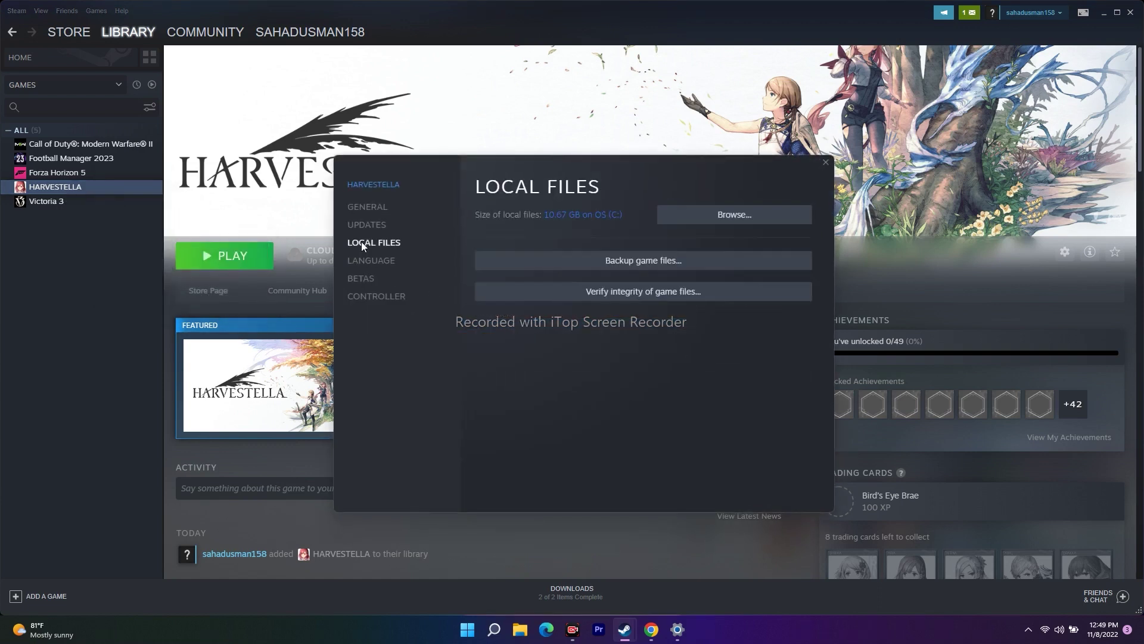
left_click(648, 294)
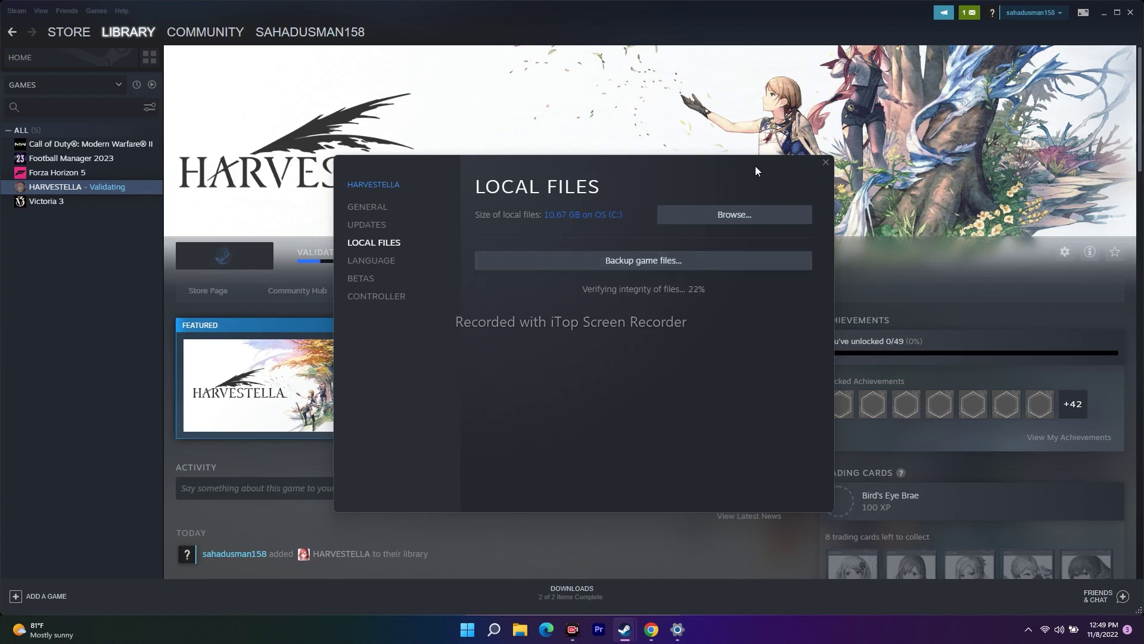
left_click_drag(755, 167, 710, 192)
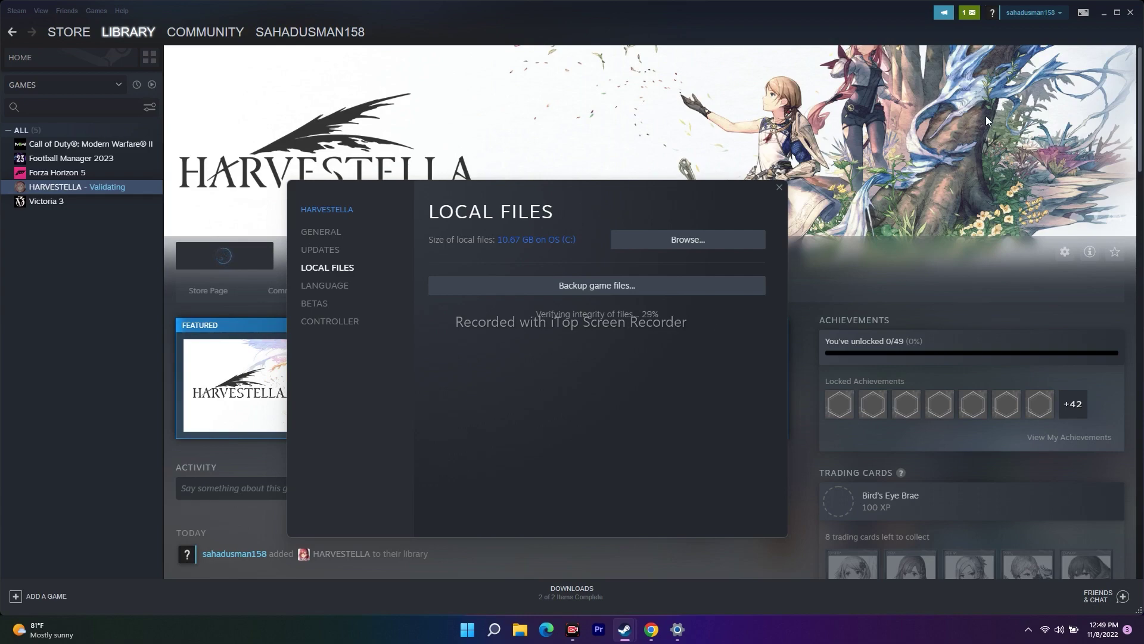
left_click(1104, 12)
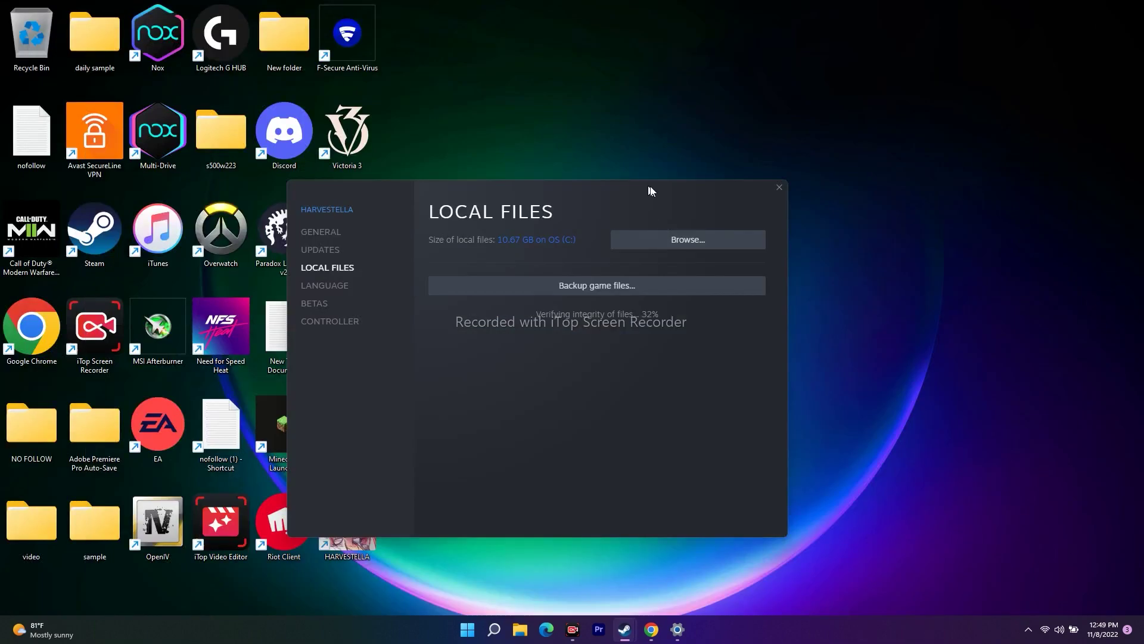
left_click_drag(651, 191, 764, 101)
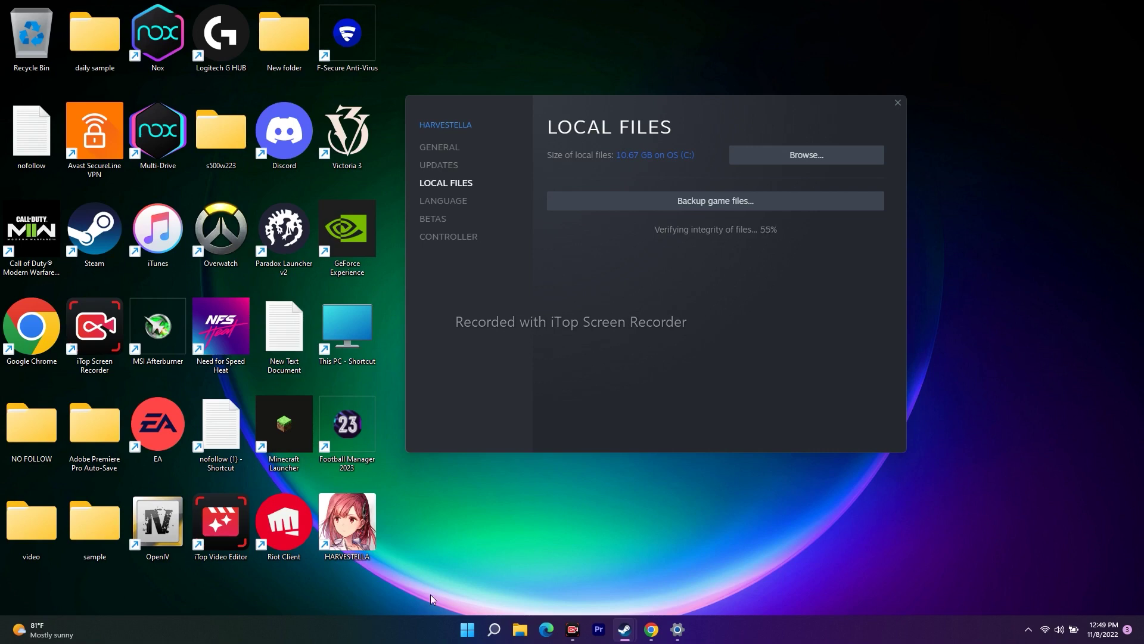
Review the installed RAM and system type in Settings' device specifications, and close Settings.
left_click(493, 629)
left_click(388, 345)
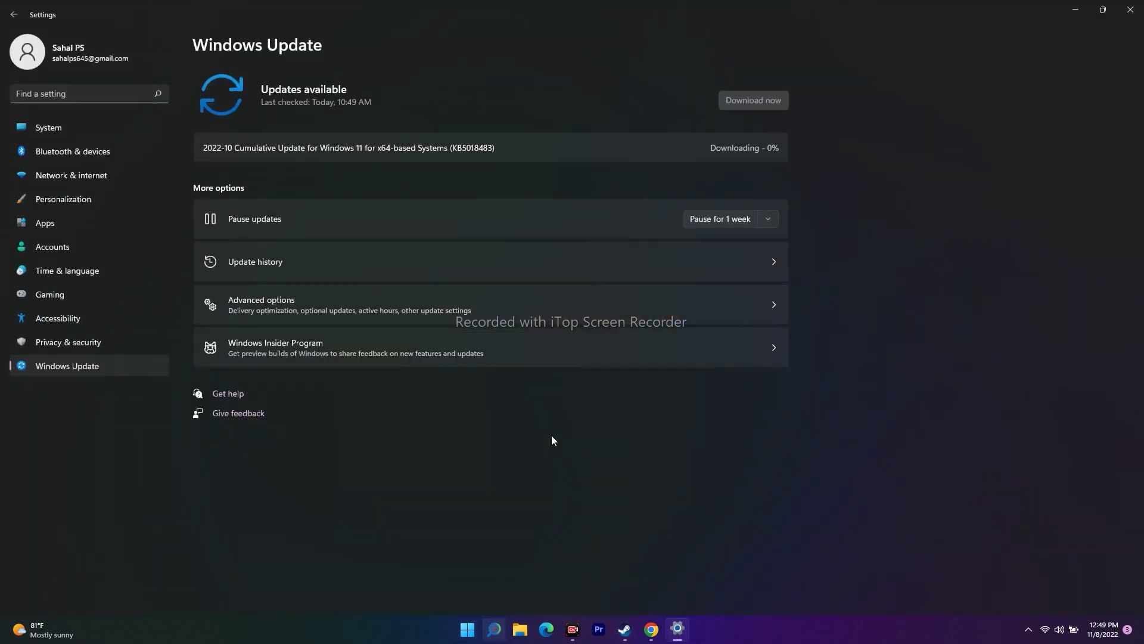
left_click(73, 128)
scroll(498, 242, "down", 5)
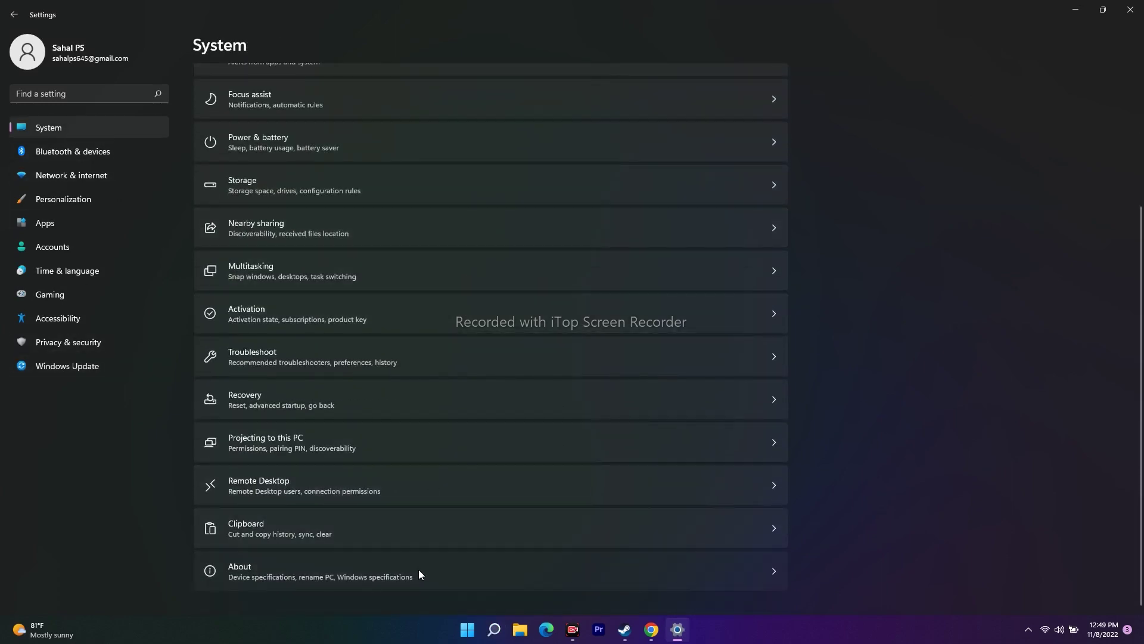
left_click(372, 572)
left_click_drag(325, 192, 292, 192)
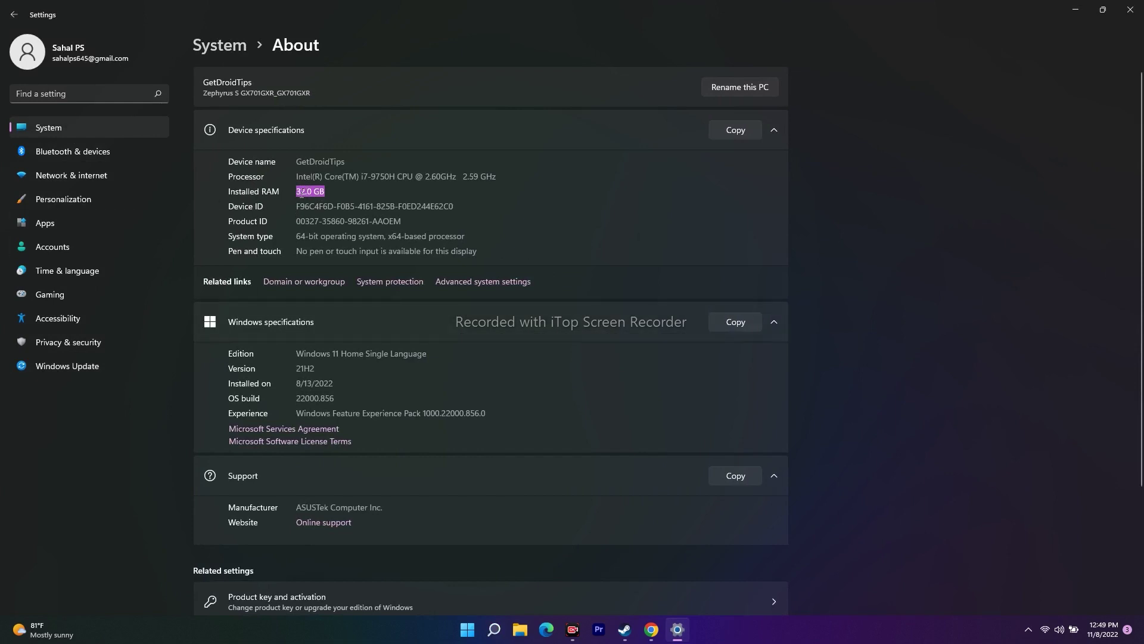
left_click(327, 203)
triple_click(318, 192)
left_click(361, 189)
left_click_drag(302, 235, 366, 221)
left_click(481, 208)
left_click(1130, 10)
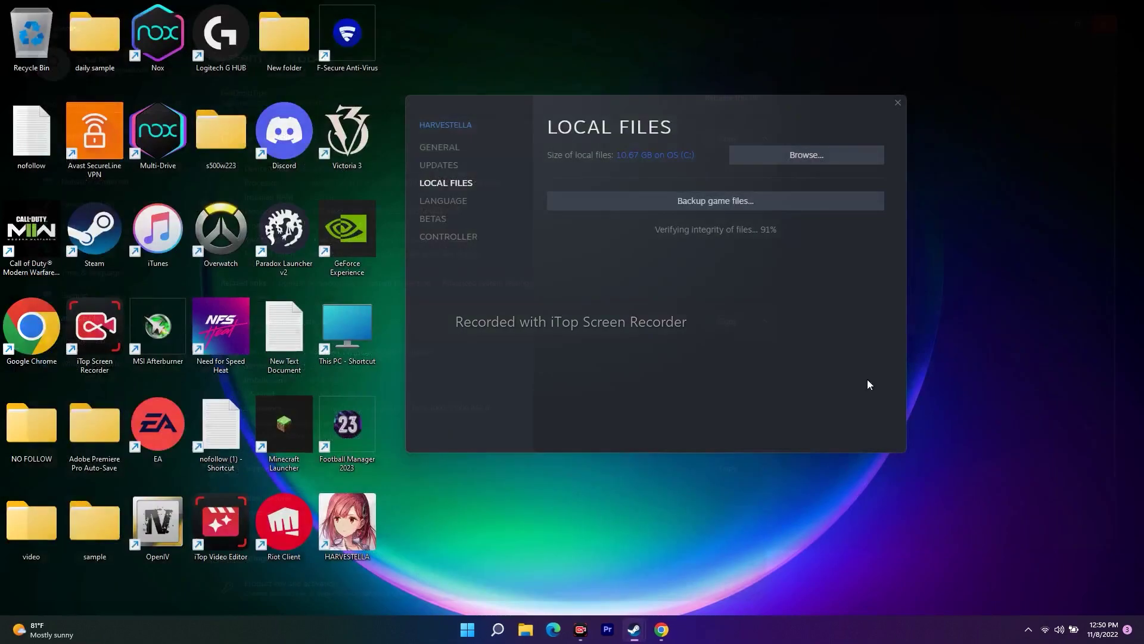
Open the advanced system settings, close HARVESTELLA's Steam properties, and move System Properties toward the middle of the desktop.
left_click(508, 629)
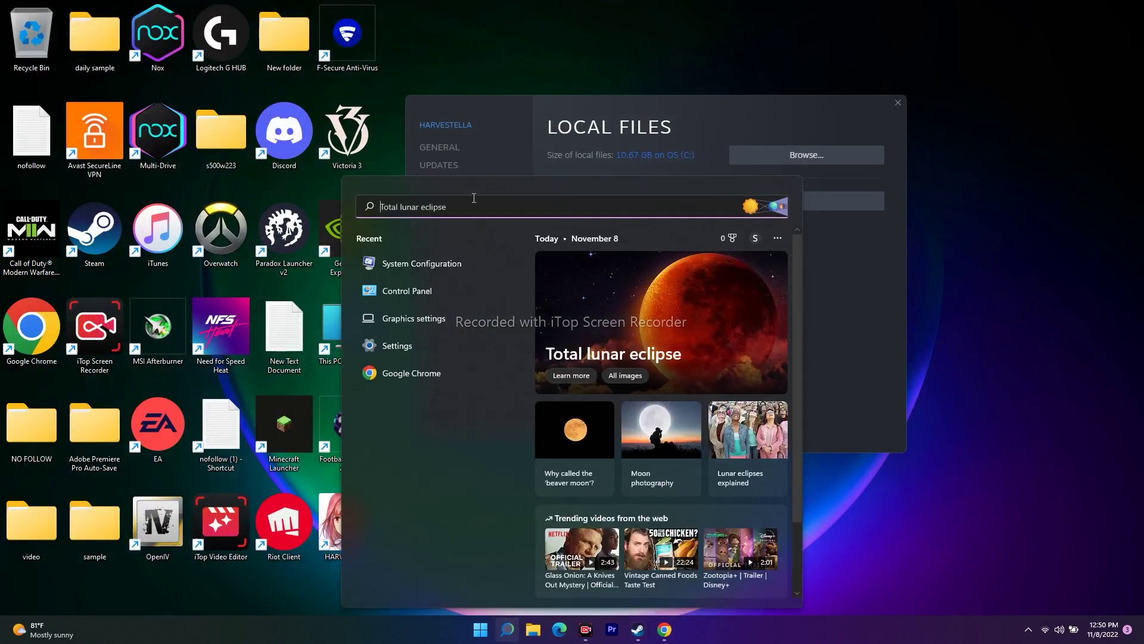
type("view")
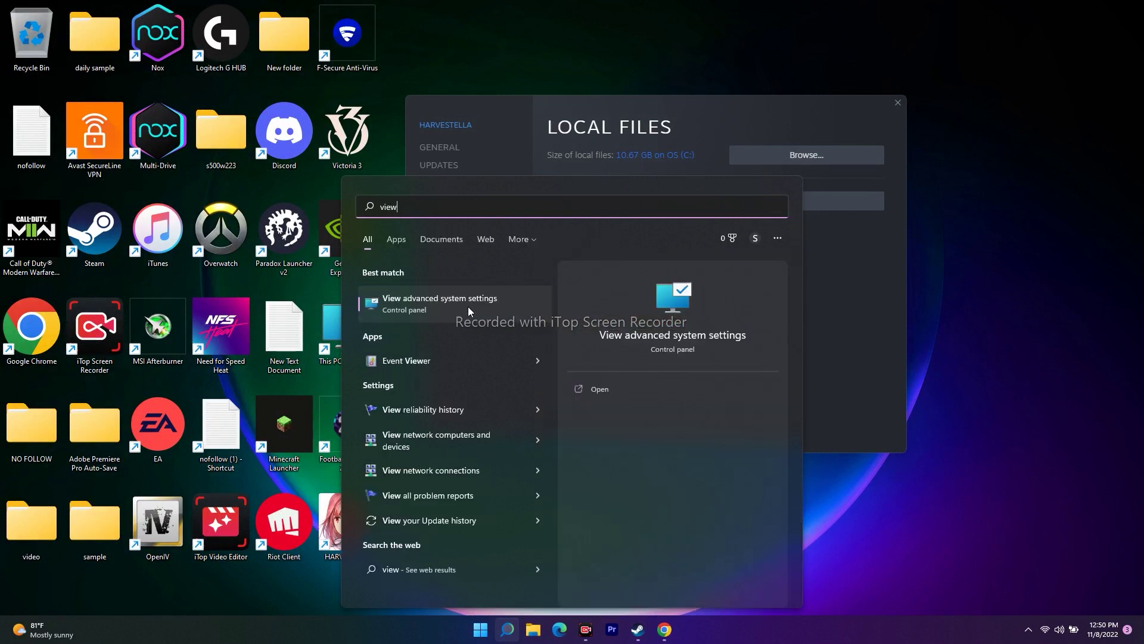
left_click(466, 306)
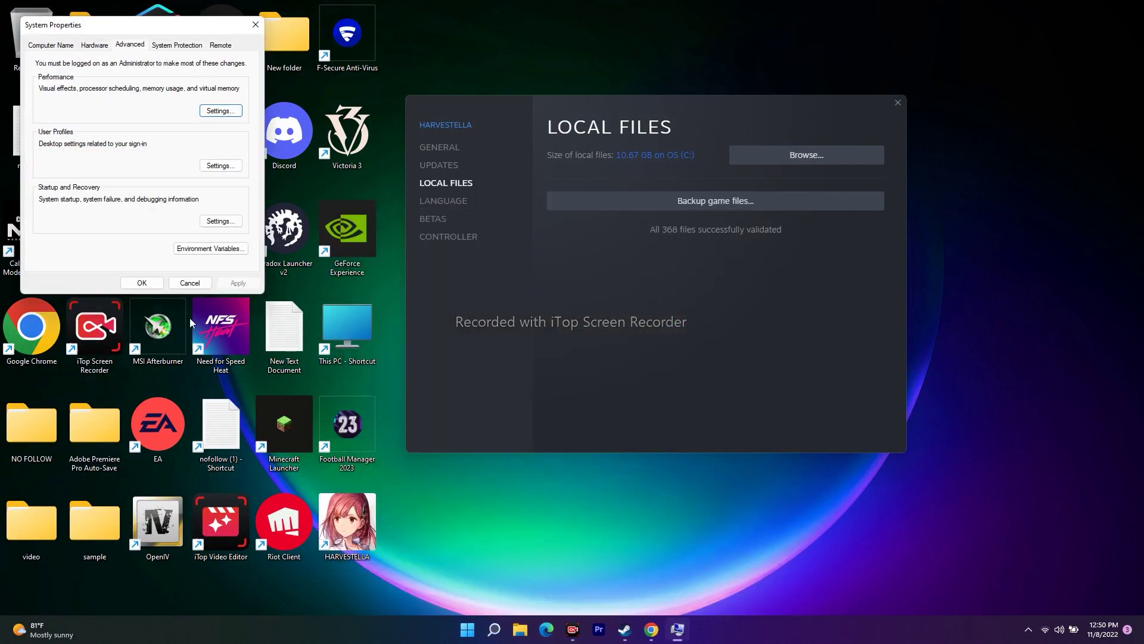
left_click(897, 104)
left_click_drag(378, 156, 583, 132)
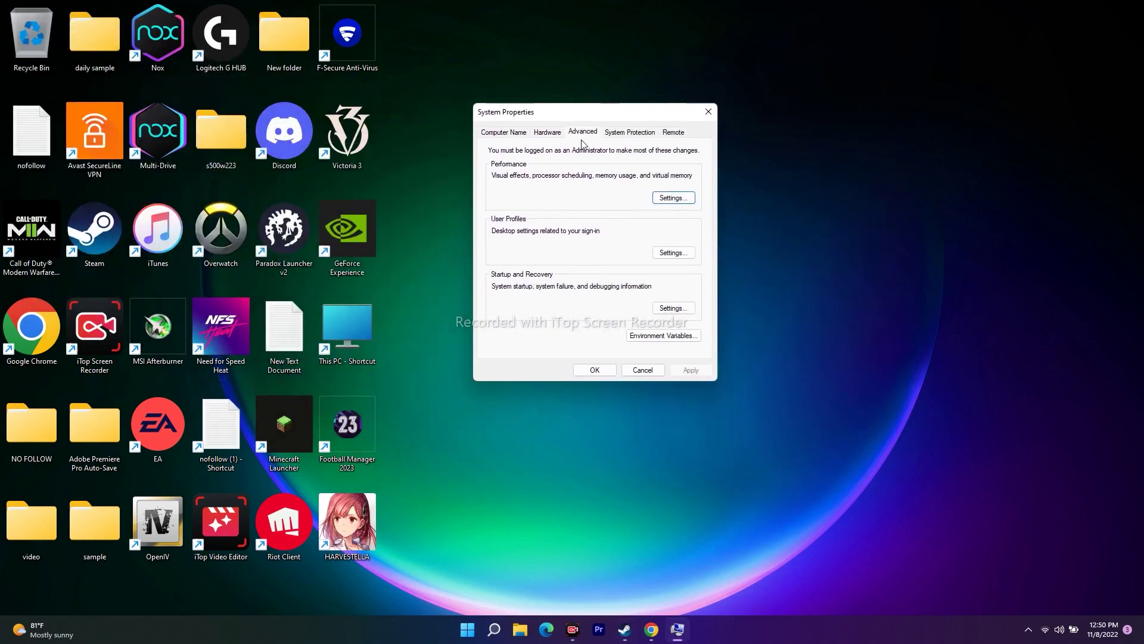
Open the virtual memory settings through the advanced performance options and choose a custom paging file size for drive C.
left_click(673, 197)
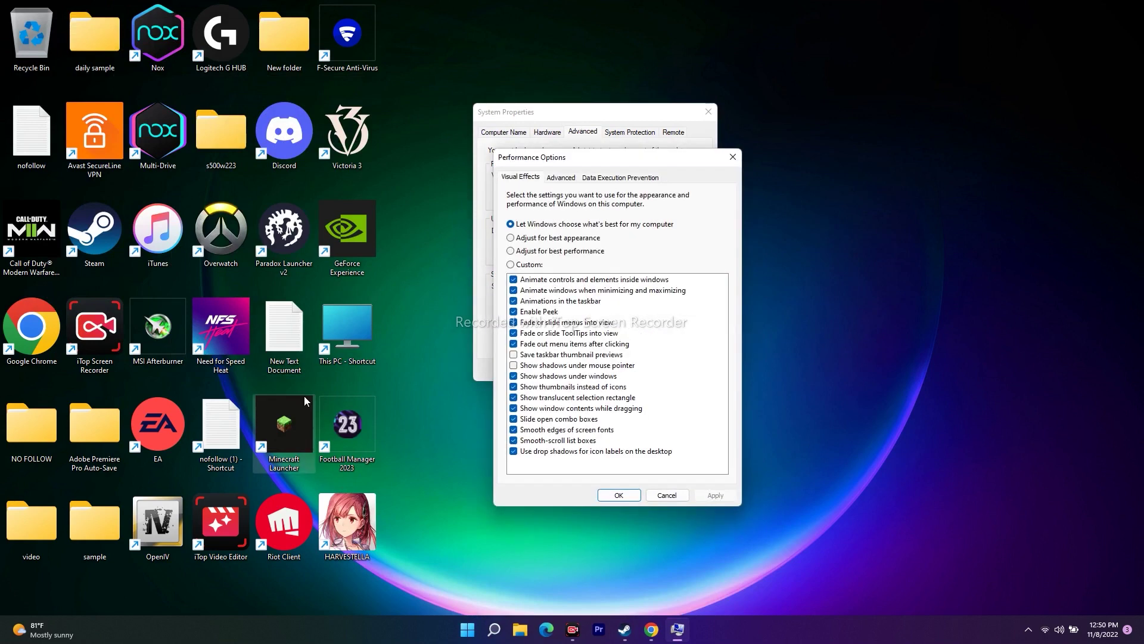
left_click_drag(661, 159, 616, 133)
left_click(516, 150)
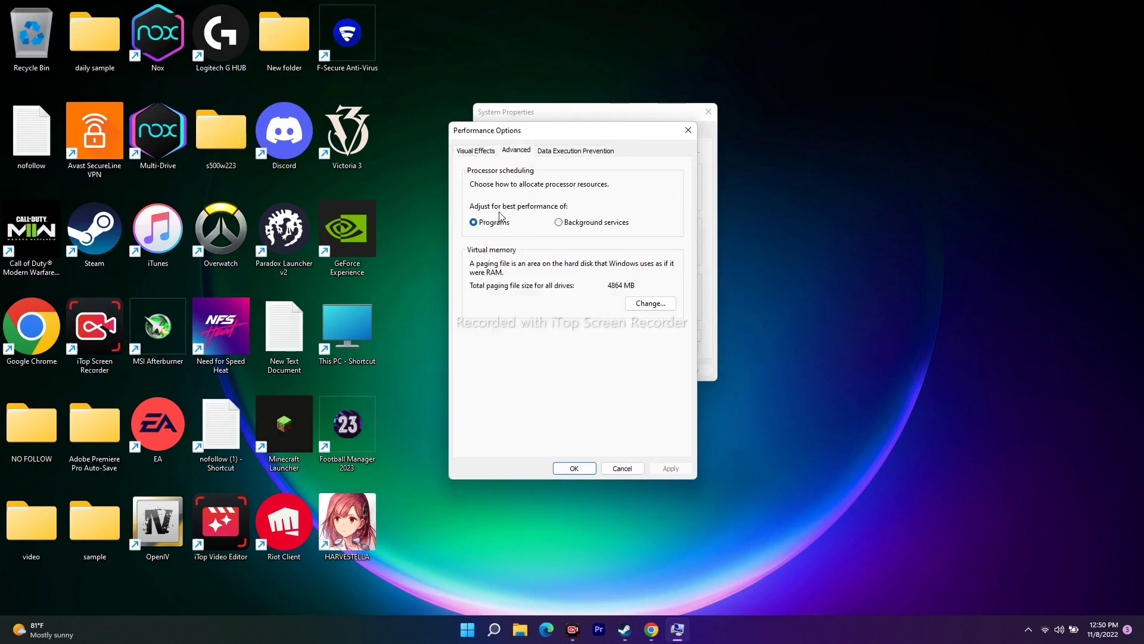
left_click(638, 305)
left_click_drag(548, 167, 487, 139)
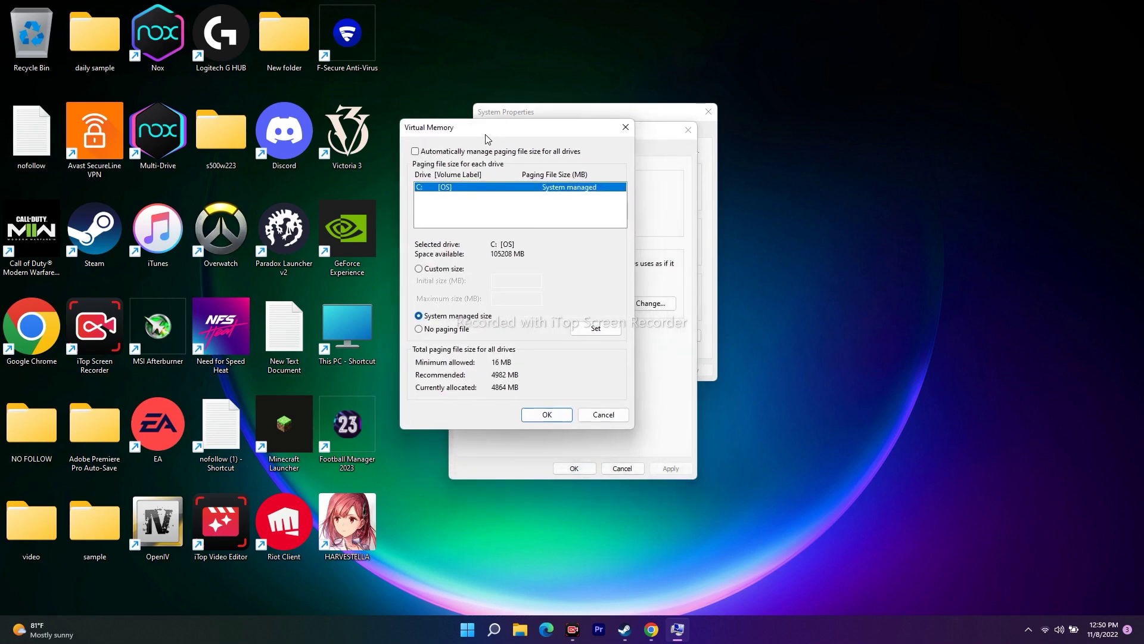
left_click(431, 153)
left_click(431, 153)
left_click(419, 269)
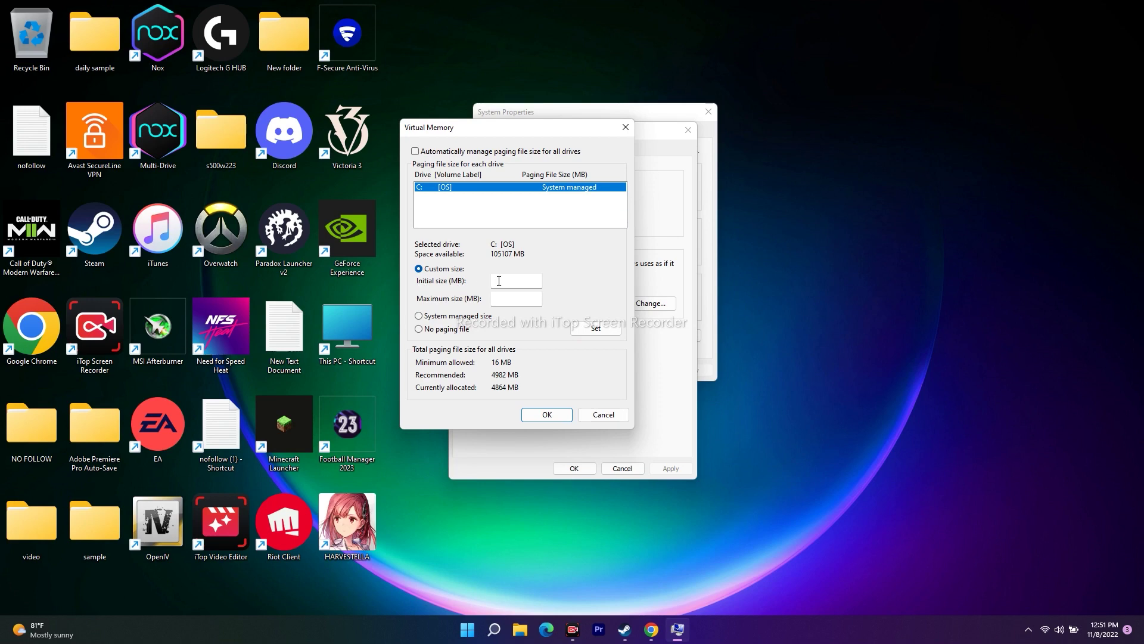
Open Calculator and move it aside so the custom size fields in Virtual Memory are uncovered.
left_click(496, 626)
type("calculator")
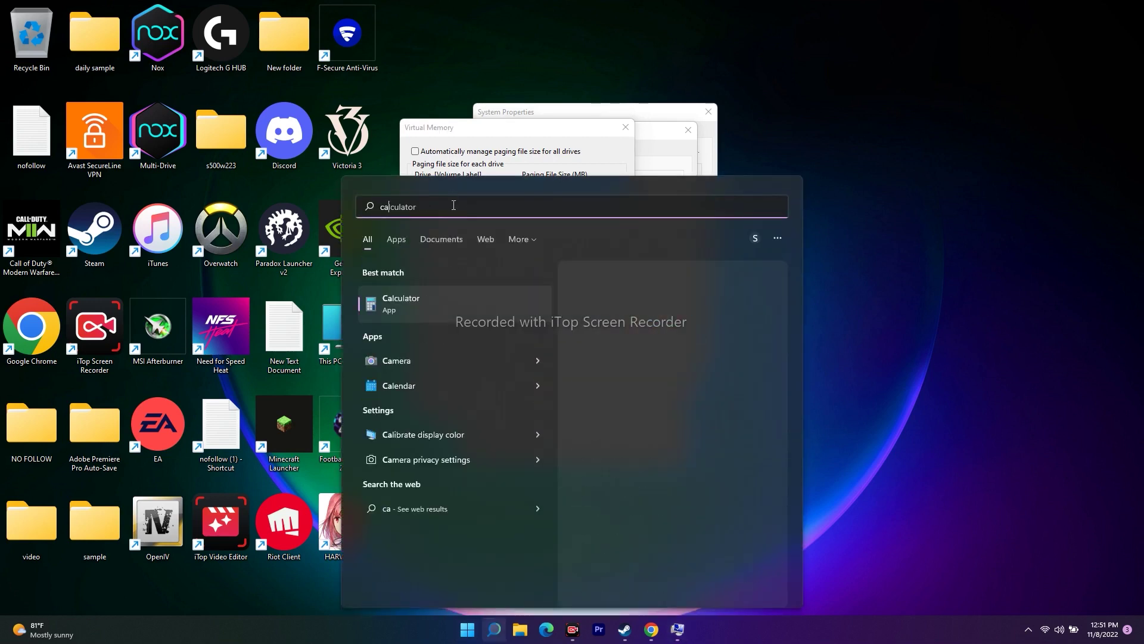
left_click(488, 305)
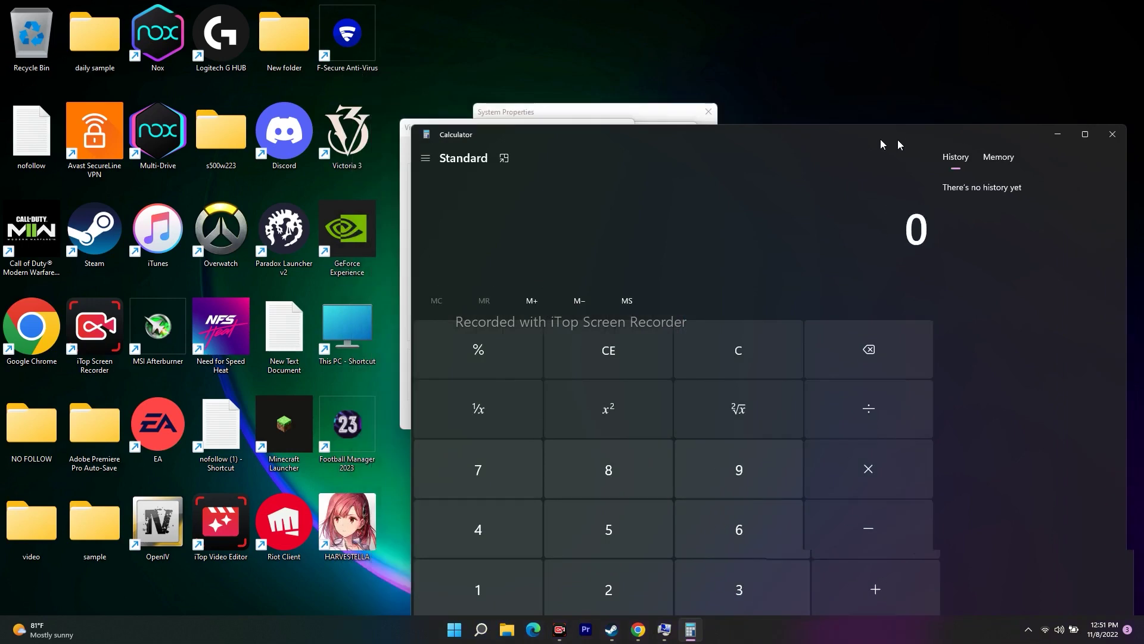
left_click_drag(883, 144, 1057, 81)
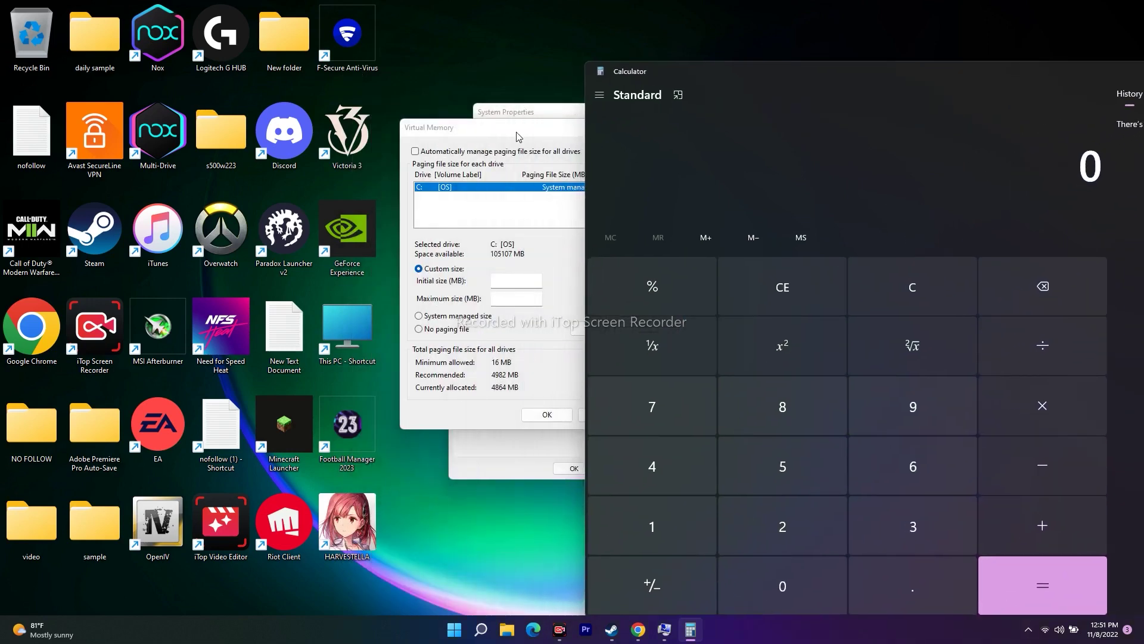
Arrange the Virtual Memory dialog and Calculator side by side so both are fully visible.
left_click_drag(516, 132, 99, 126)
left_click(785, 100)
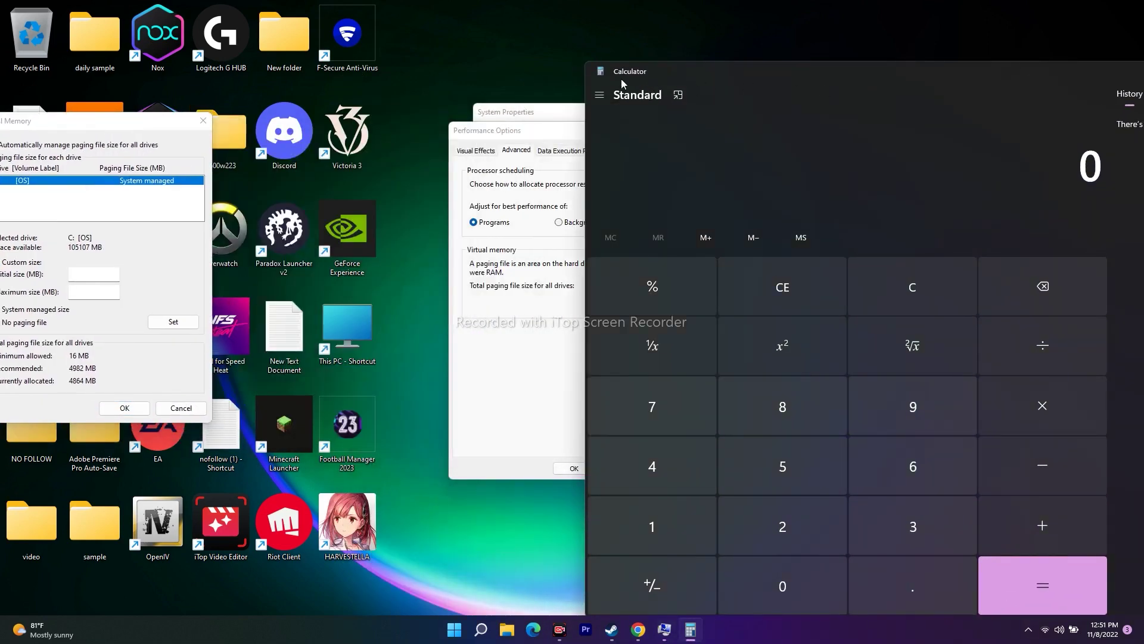
left_click_drag(893, 76, 695, 48)
left_click_drag(84, 128, 171, 129)
left_click(680, 137)
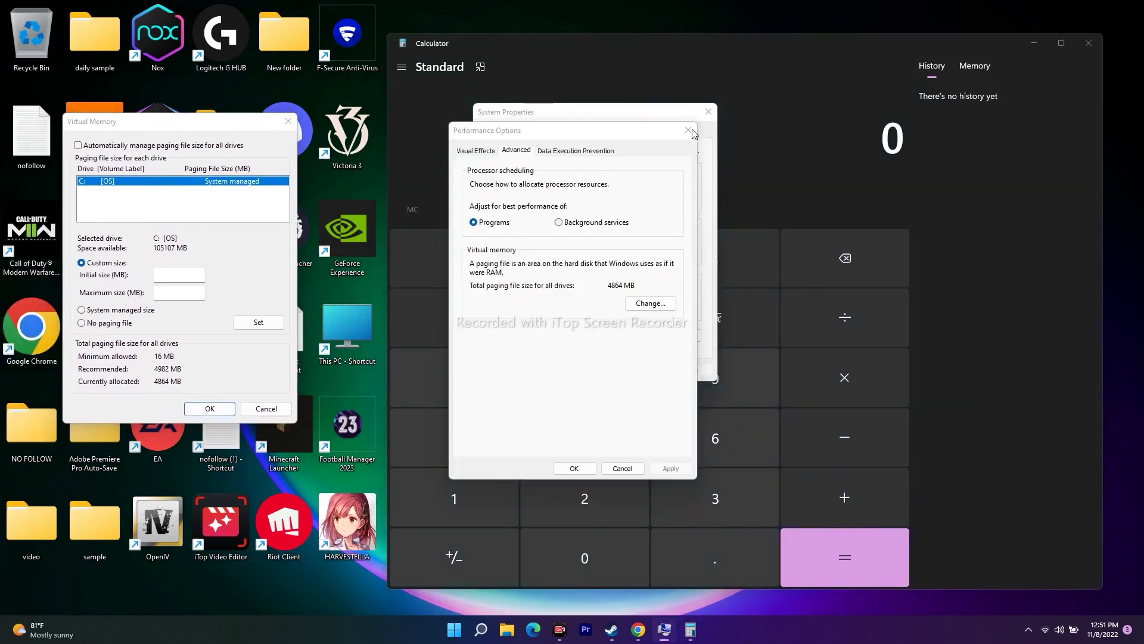
left_click(868, 58)
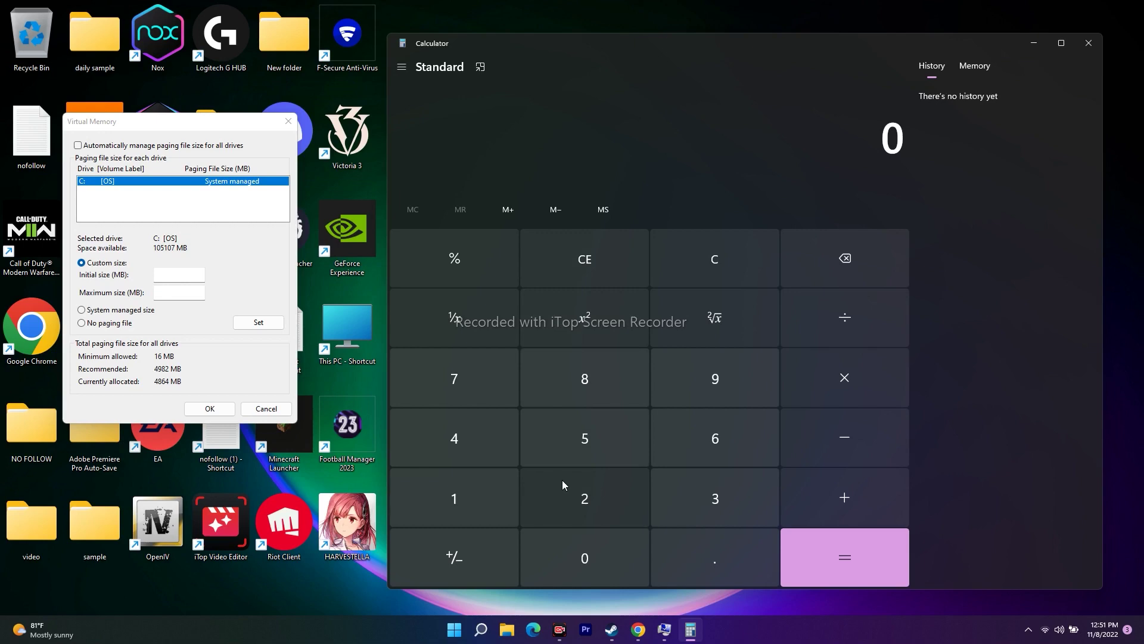
left_click(718, 497)
left_click(605, 497)
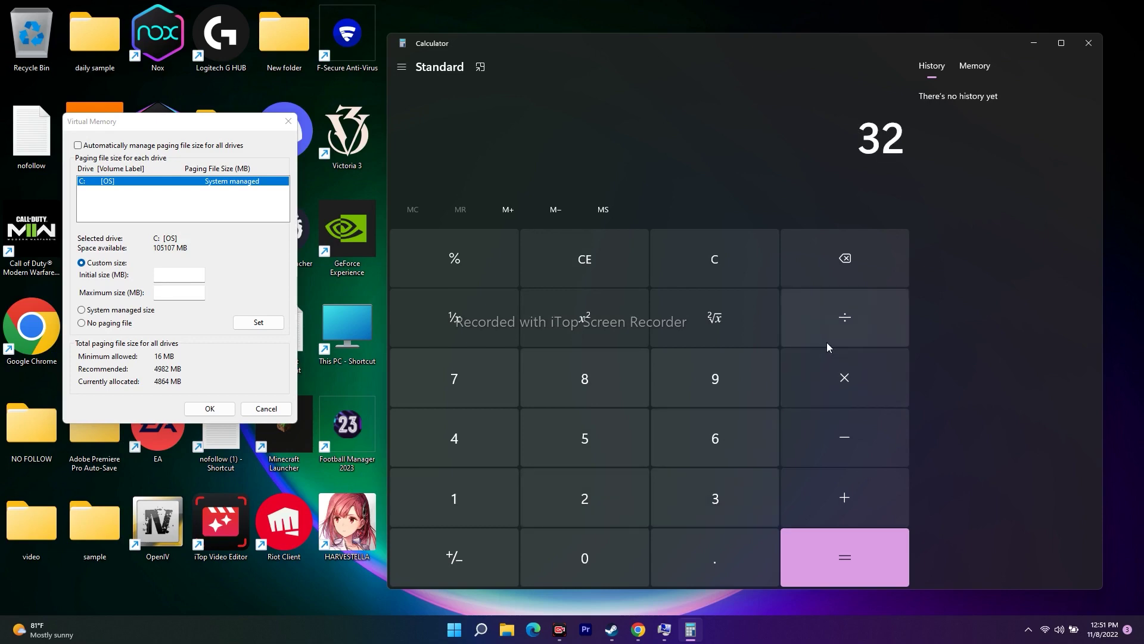
left_click(845, 381)
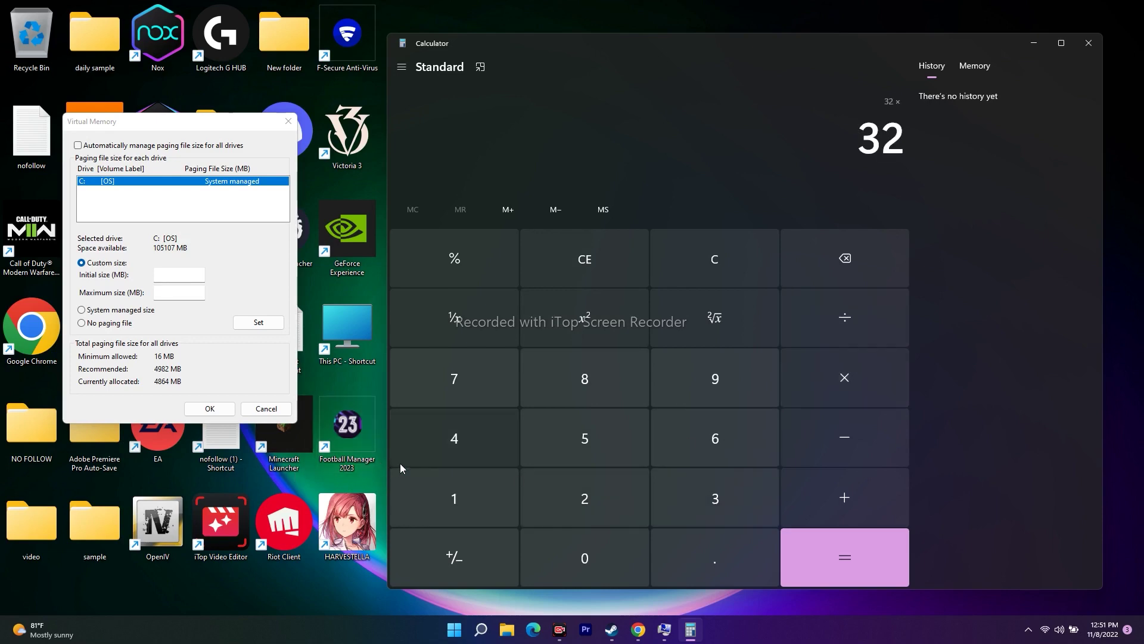
left_click(455, 500)
left_click(585, 556)
left_click(451, 430)
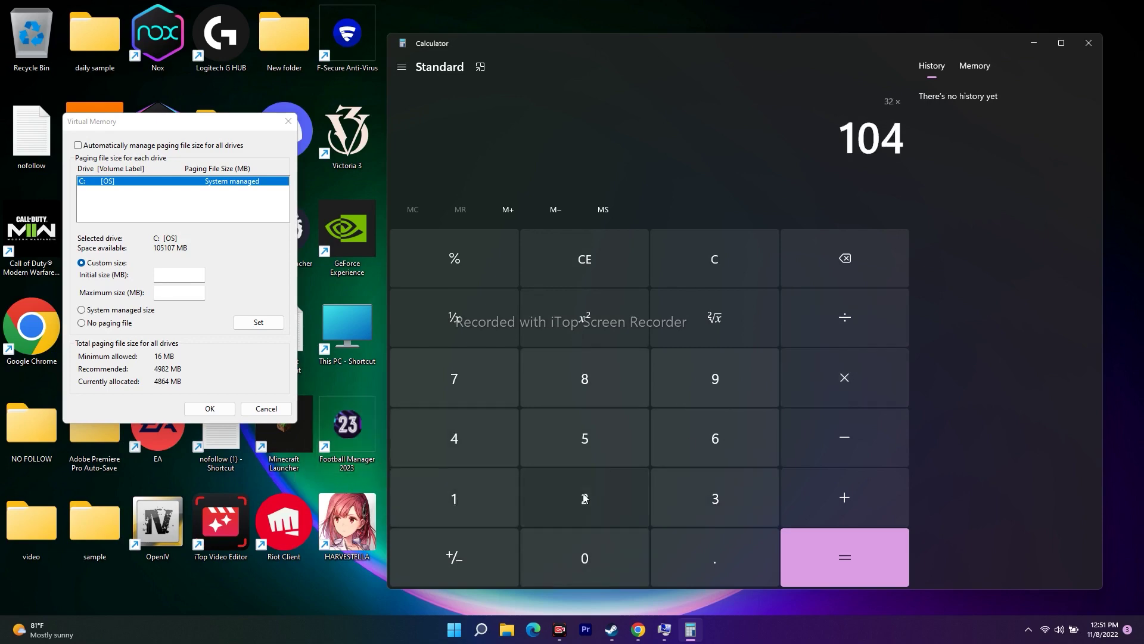
triple_click(858, 263)
left_click(674, 523)
left_click(566, 511)
left_click(866, 380)
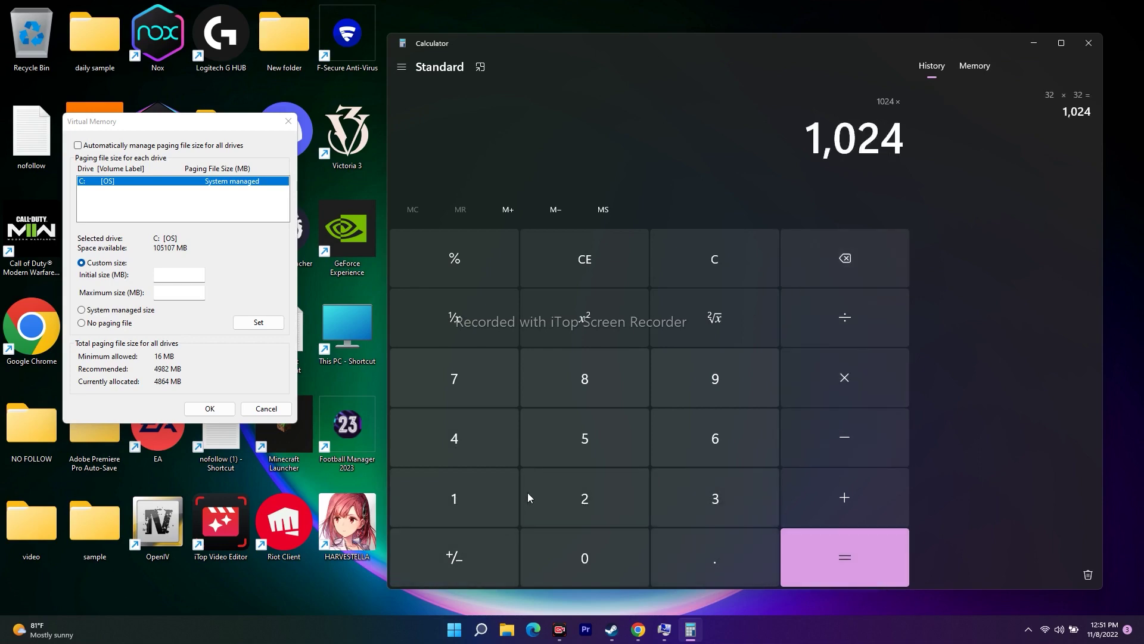
left_click(590, 258)
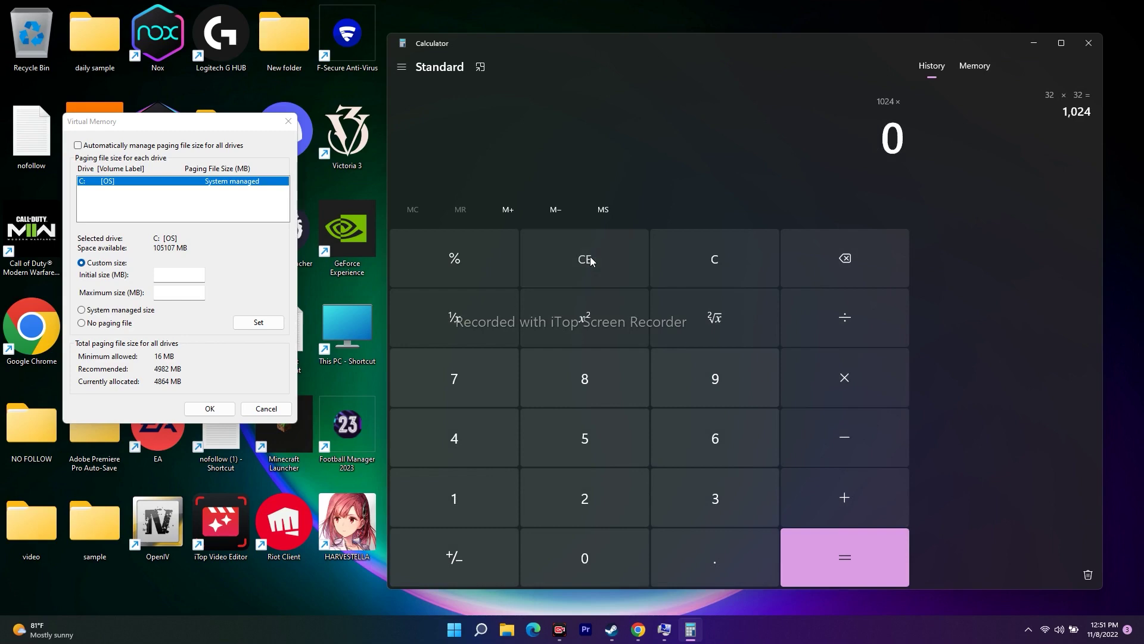
left_click(691, 254)
Calculate 32 × 1024 in Calculator to convert the RAM size from gigabytes to megabytes.
left_click(655, 512)
left_click(595, 495)
left_click(849, 366)
left_click(441, 512)
left_click(563, 562)
left_click(566, 512)
left_click(453, 440)
left_click(852, 566)
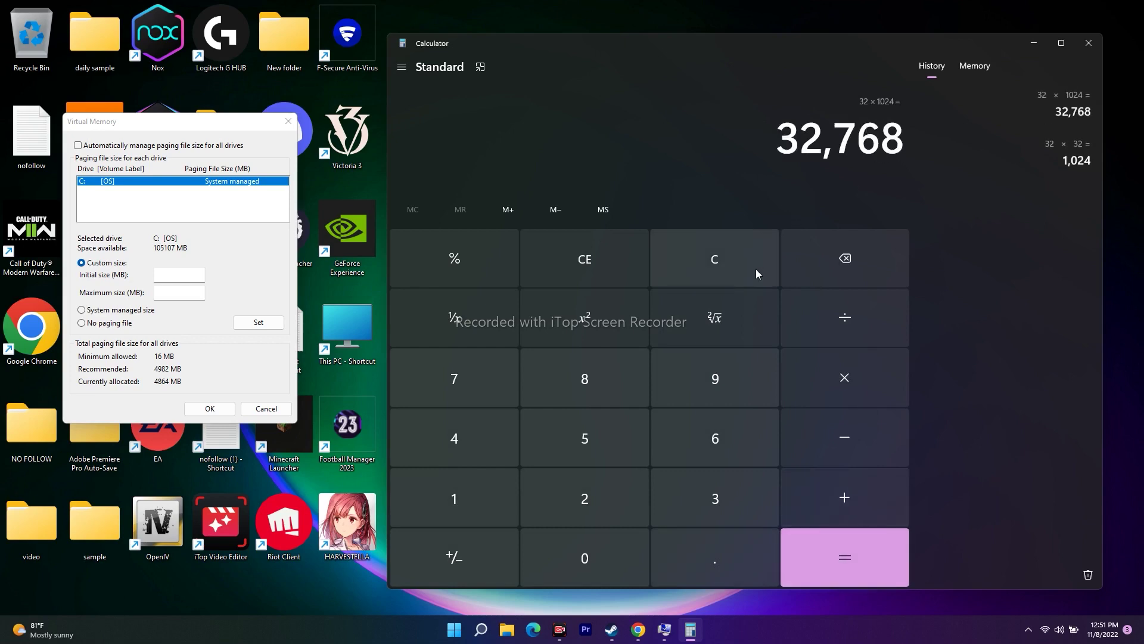
Multiply the converted RAM size by 1.5 to get the initial paging file size.
left_click(841, 378)
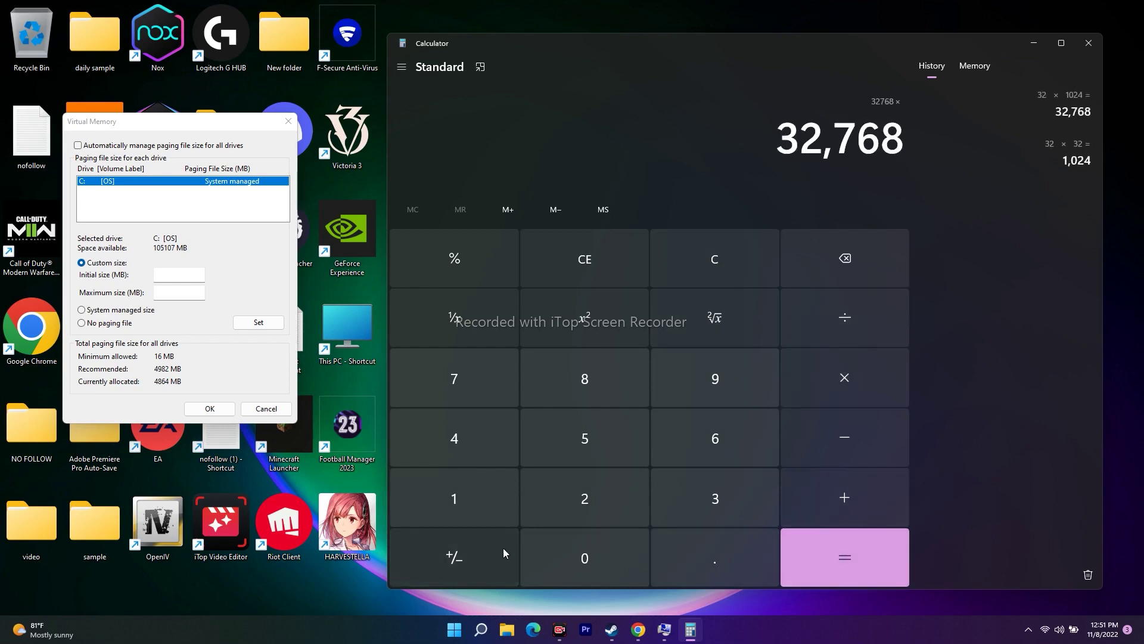
left_click(482, 520)
left_click(685, 563)
left_click(584, 437)
left_click(836, 549)
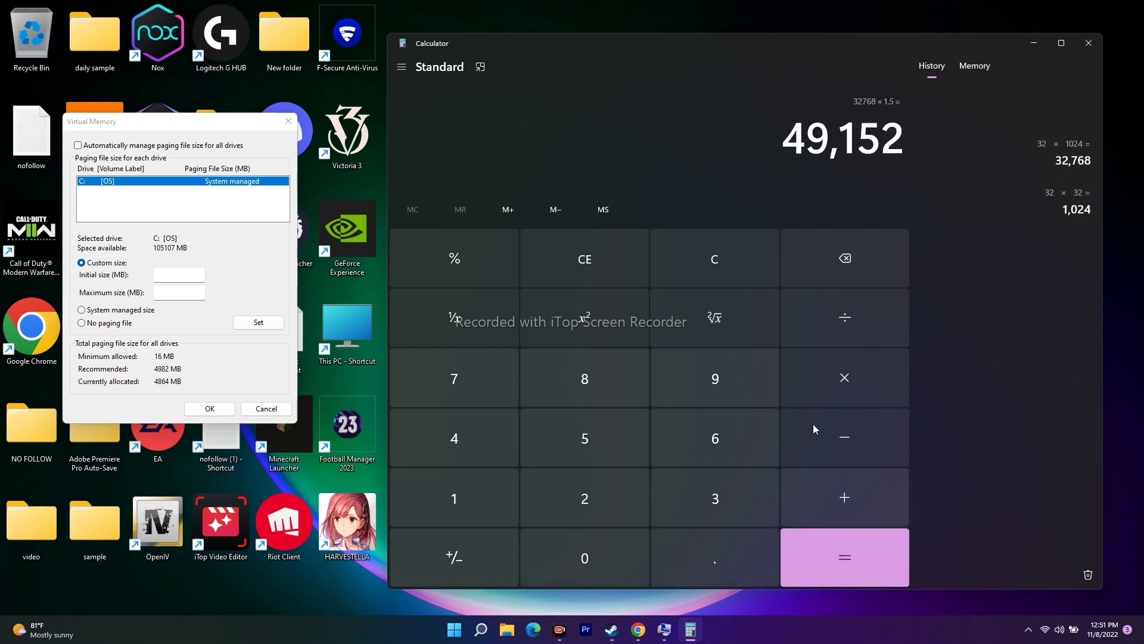
Copy 49,152 from Calculator into the initial size of drive C's custom paging file.
left_click_drag(783, 137, 905, 137)
key("ctrl+c")
right_click(869, 151)
left_click(888, 156)
left_click(177, 284)
right_click(184, 277)
left_click(215, 331)
left_click(992, 289)
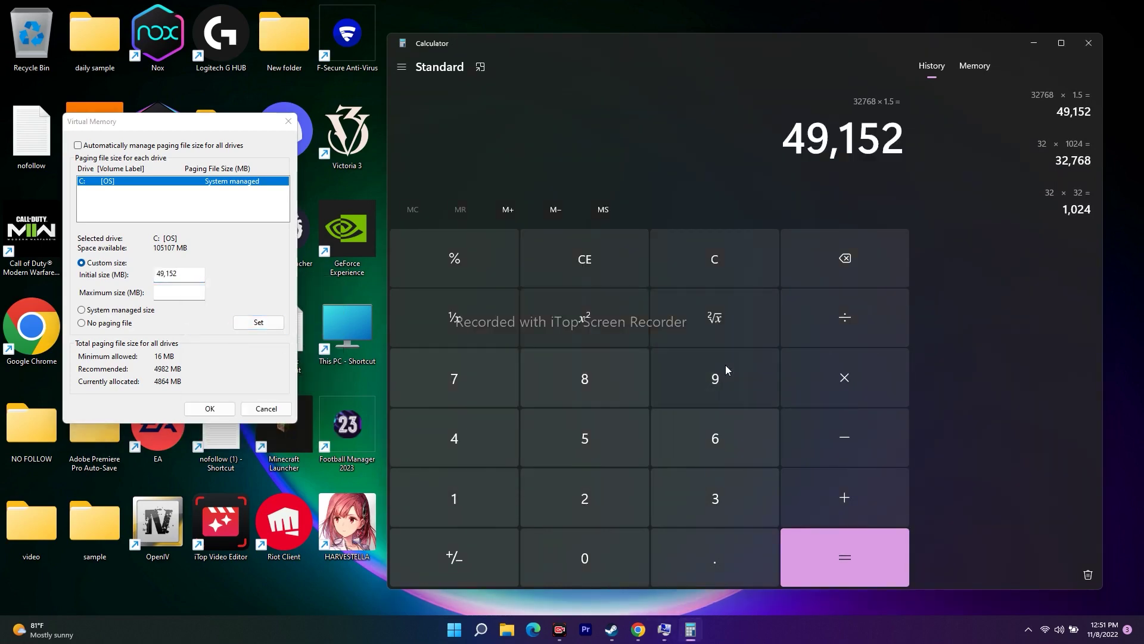
Clear Calculator and calculate 32 × 1024 again as the basis for the maximum paging file size.
left_click(729, 262)
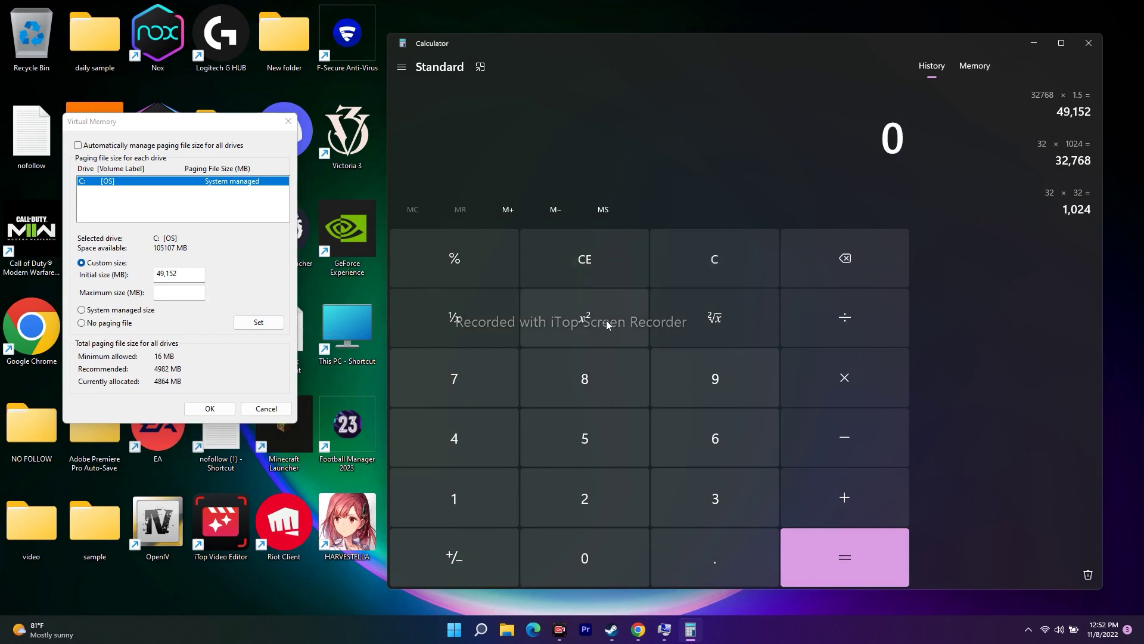
left_click(715, 498)
left_click(622, 502)
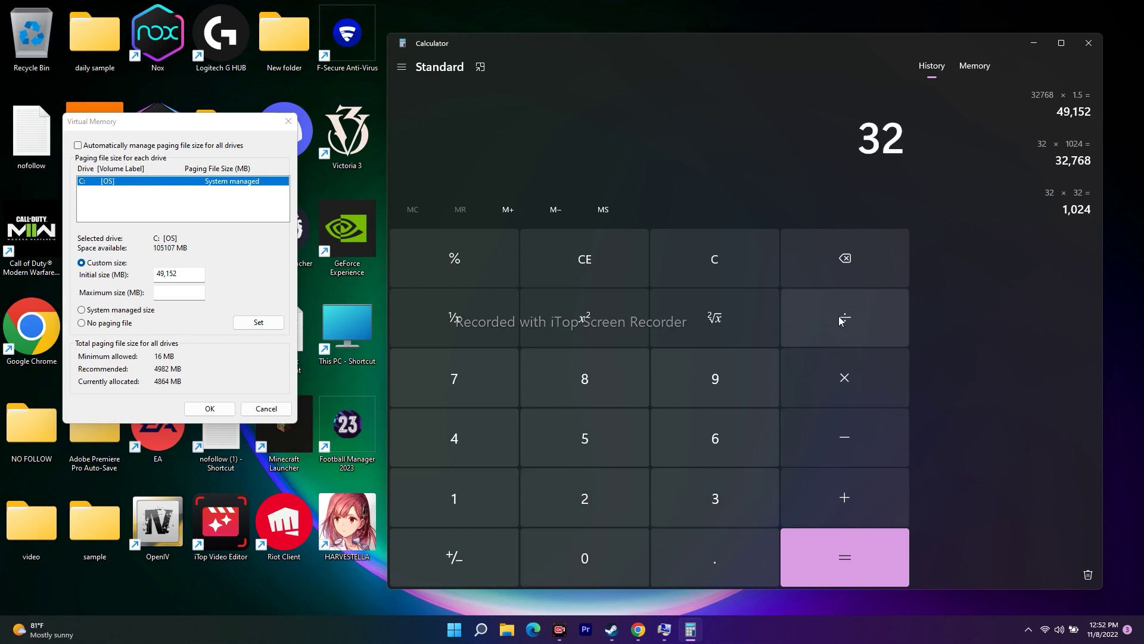
left_click(844, 379)
left_click(480, 491)
left_click(580, 546)
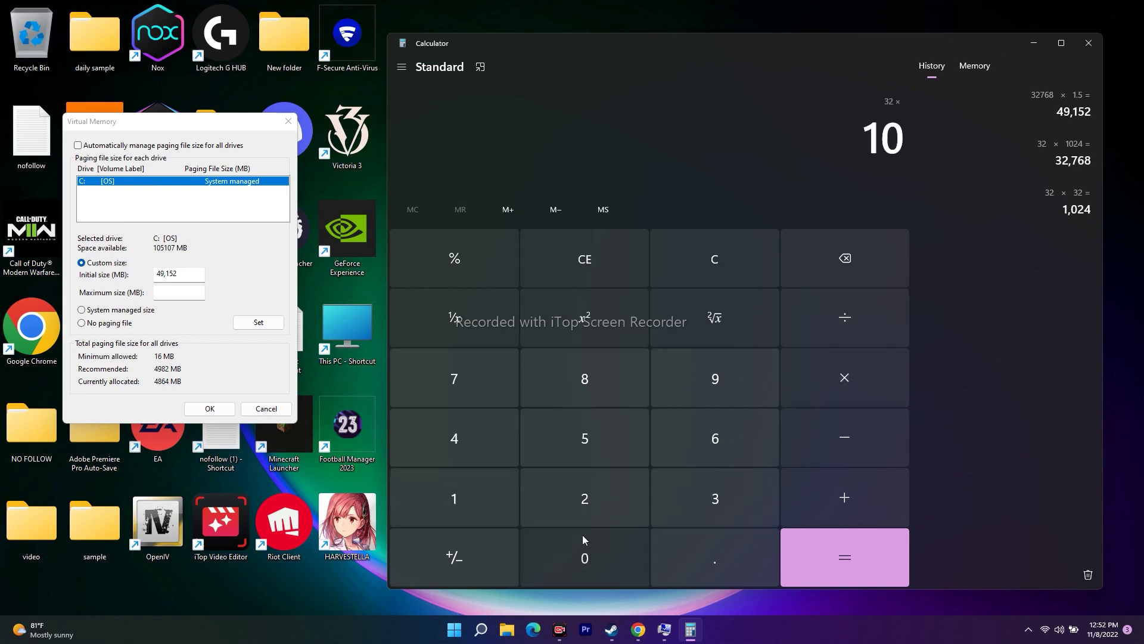
left_click(590, 498)
left_click(480, 457)
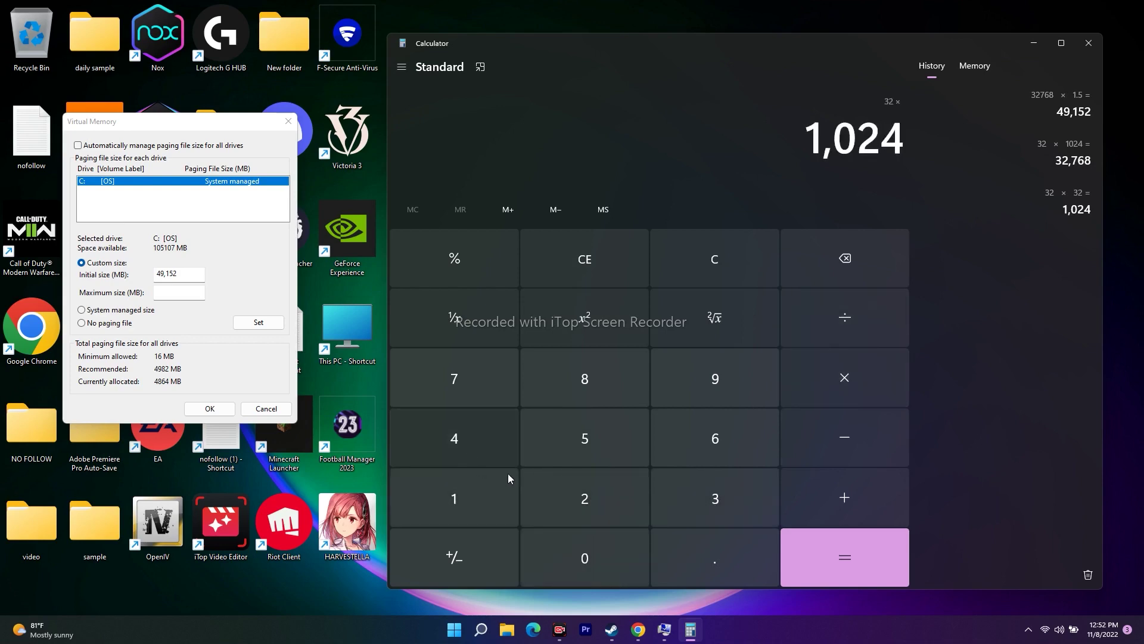
left_click(877, 557)
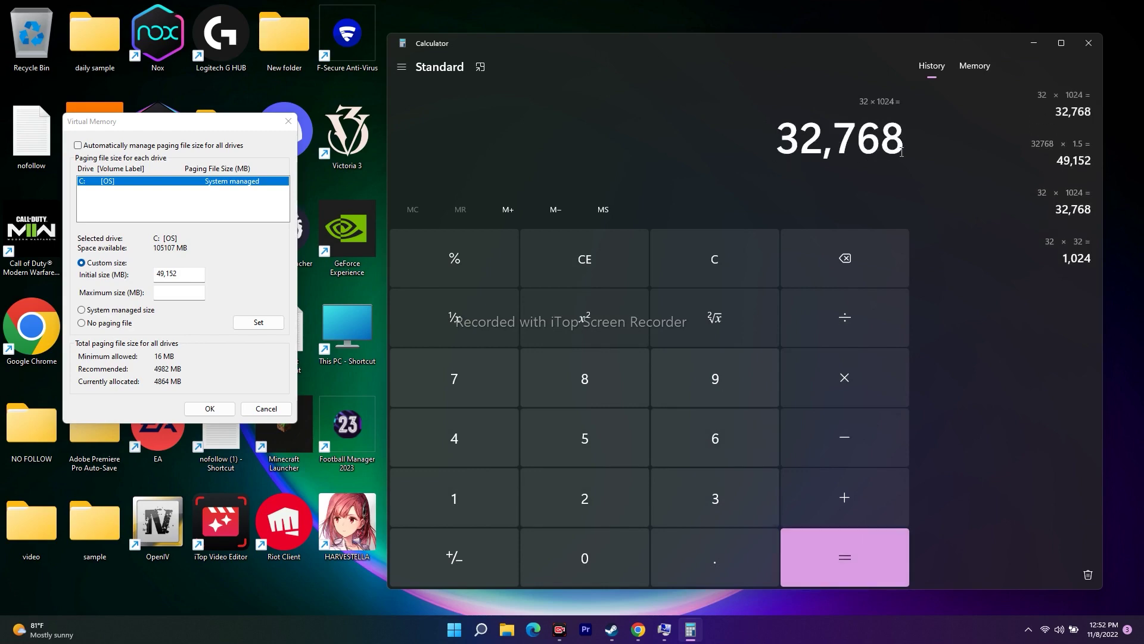
Multiply the RAM size in megabytes by 3 and copy 98,304 into the paging file's maximum size.
left_click(844, 374)
left_click(735, 484)
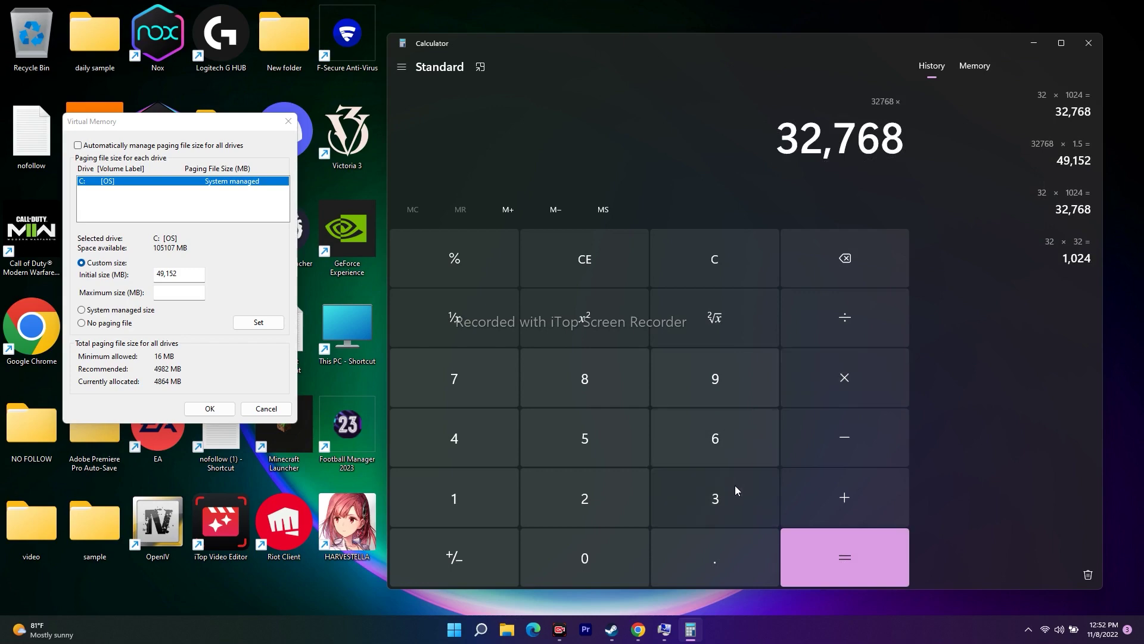
left_click(850, 557)
right_click(891, 148)
key("ctrl+c")
left_click(910, 162)
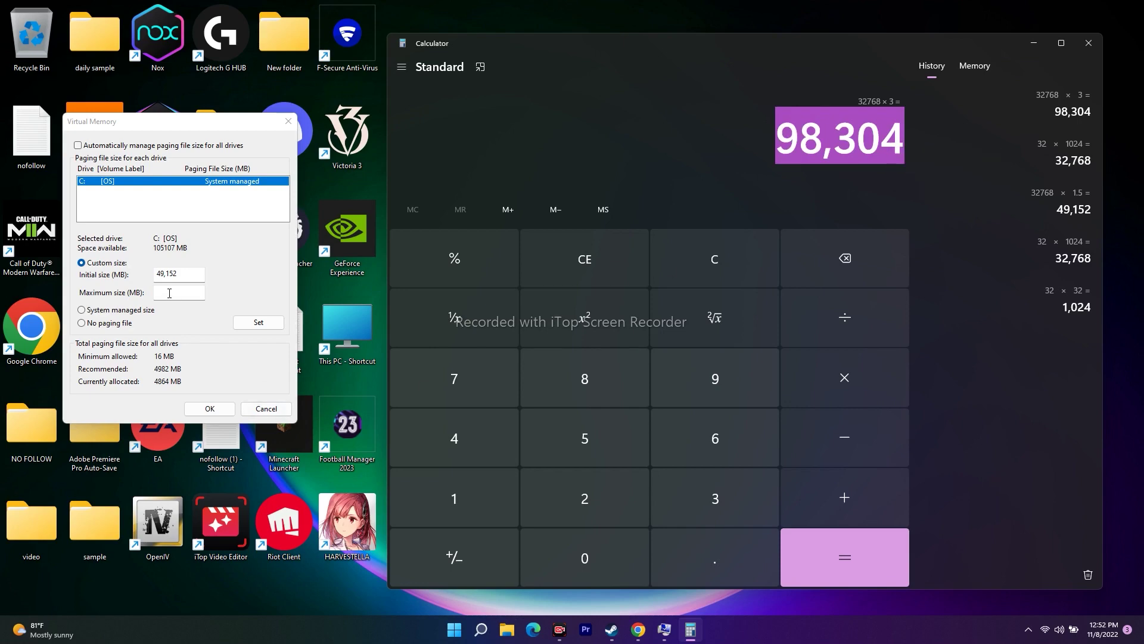
right_click(172, 291)
left_click(216, 339)
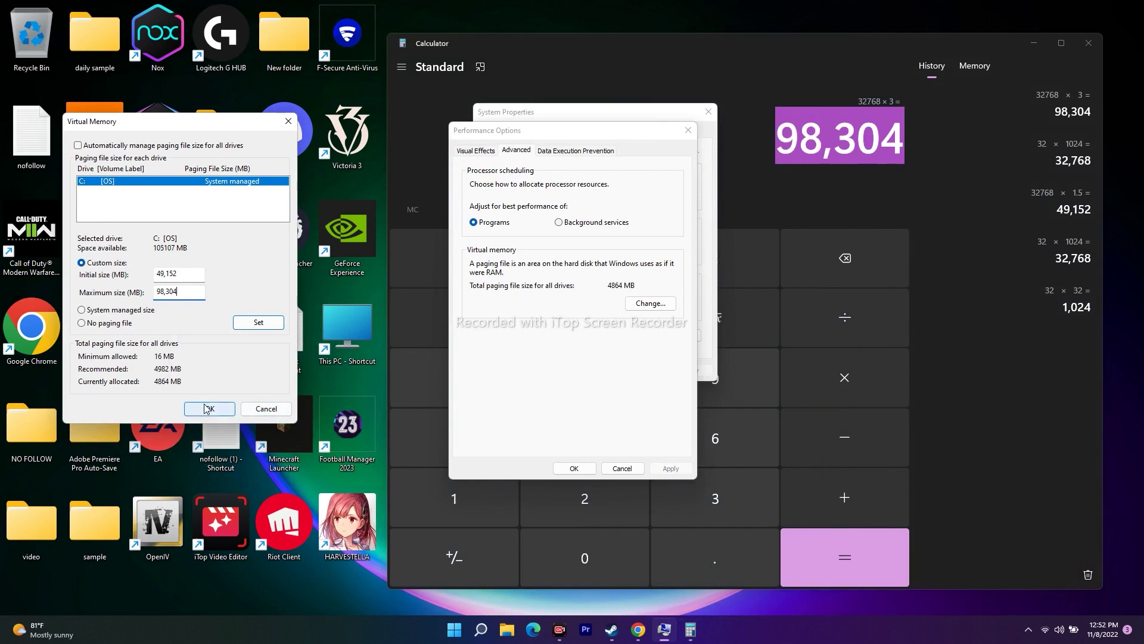
Cancel the Virtual Memory dialog and close Performance Options, System Properties and Calculator.
left_click(267, 409)
left_click(687, 129)
left_click(707, 112)
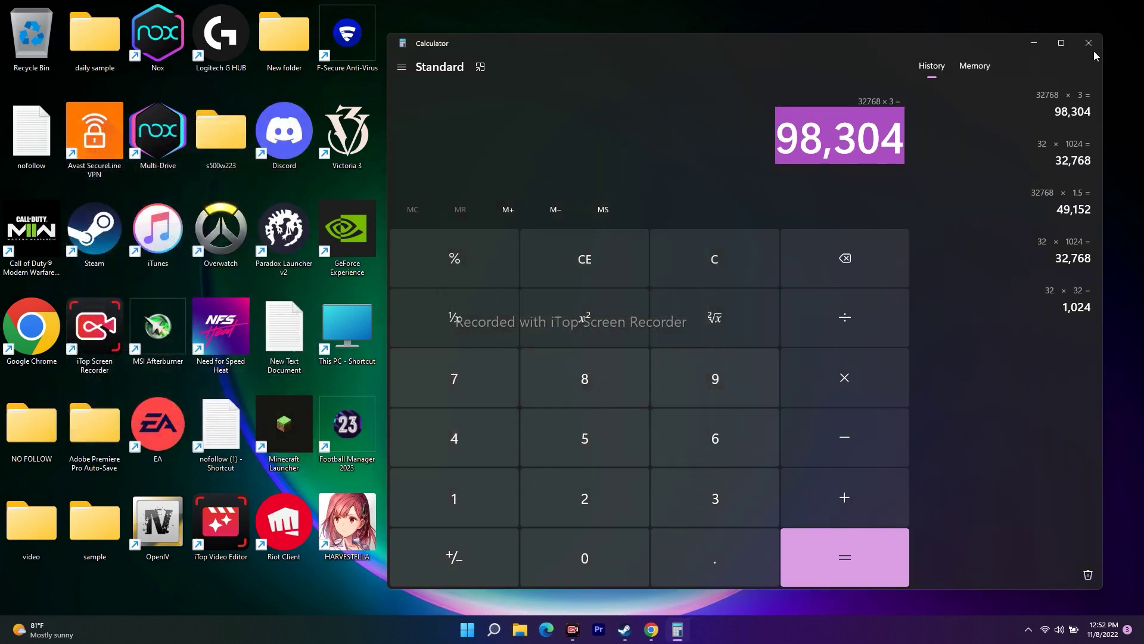
key("alt+F4")
Switch to Steam, view HARVESTELLA's general properties from the library, and close the properties window.
left_click(638, 629)
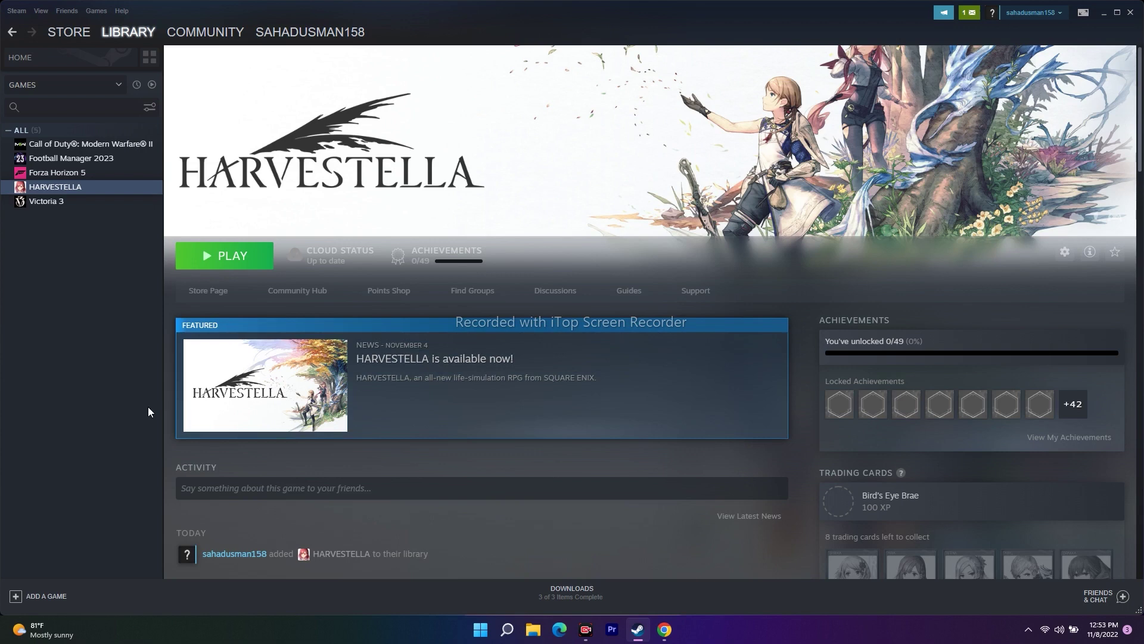
right_click(81, 188)
left_click(77, 193)
right_click(80, 193)
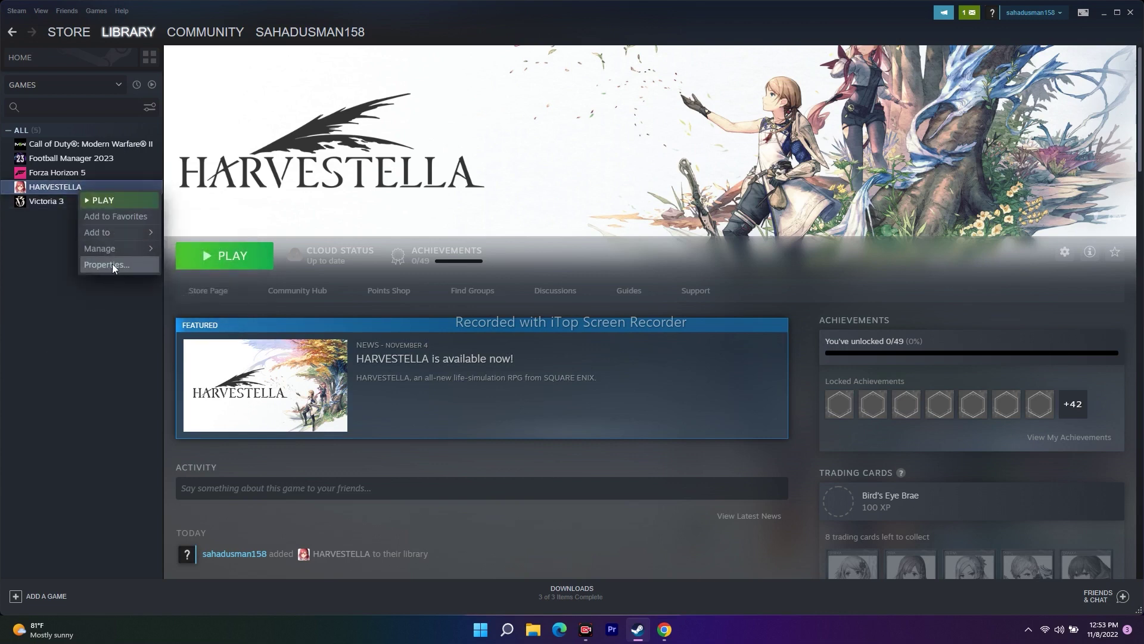
left_click(112, 266)
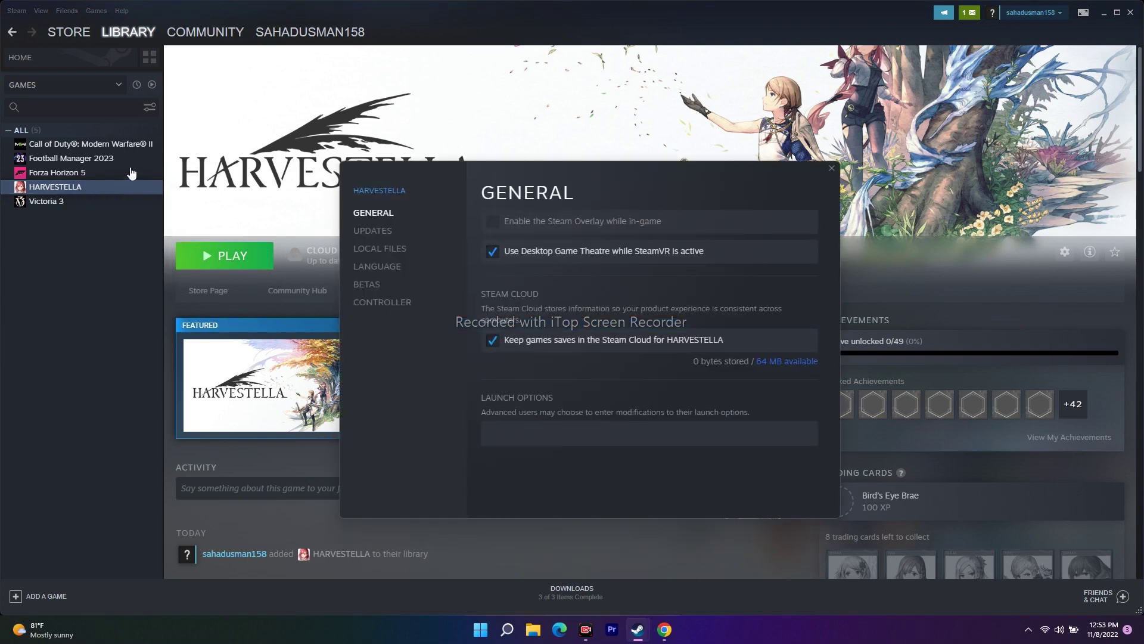
left_click(832, 168)
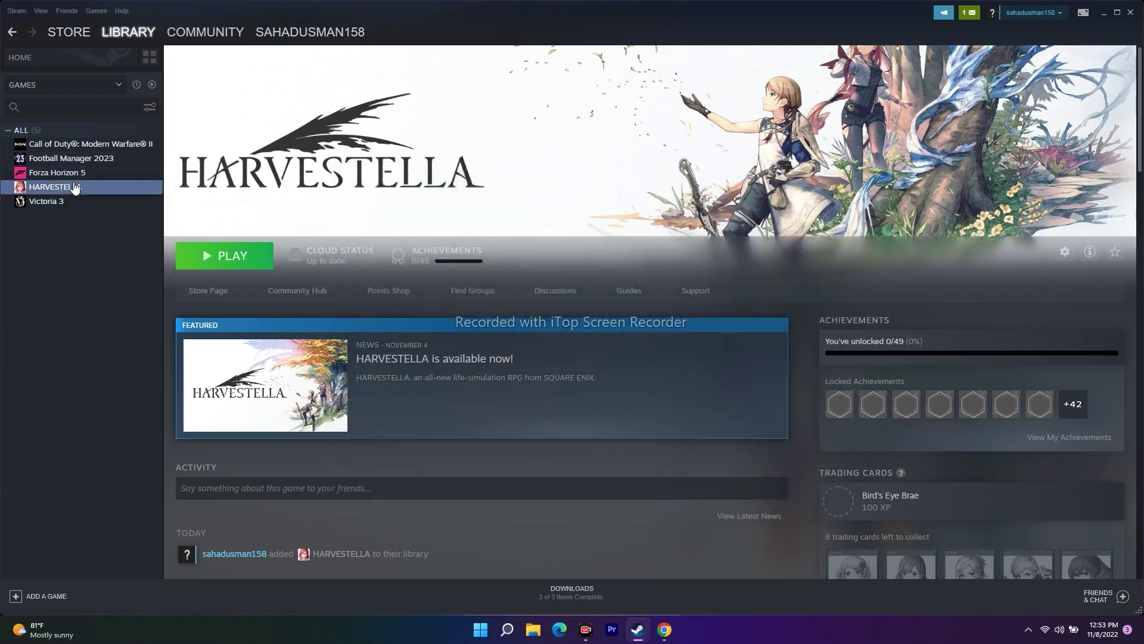
Show the manage options for HARVESTELLA in the library, and close the Steam window.
right_click(75, 189)
mouse_move(111, 242)
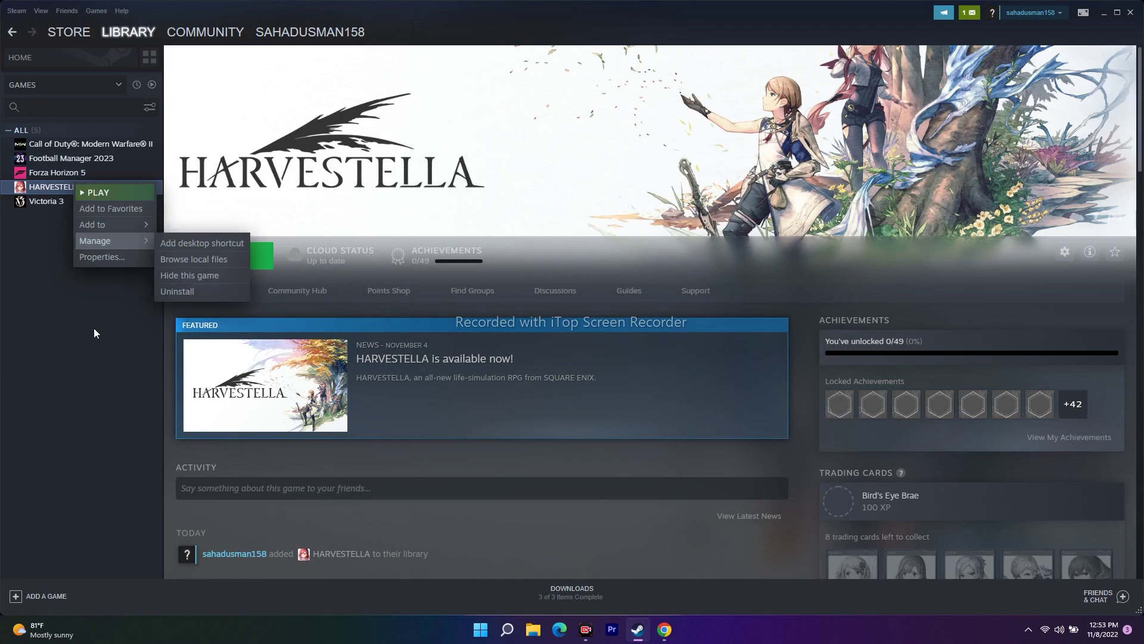
left_click(201, 242)
left_click(1130, 11)
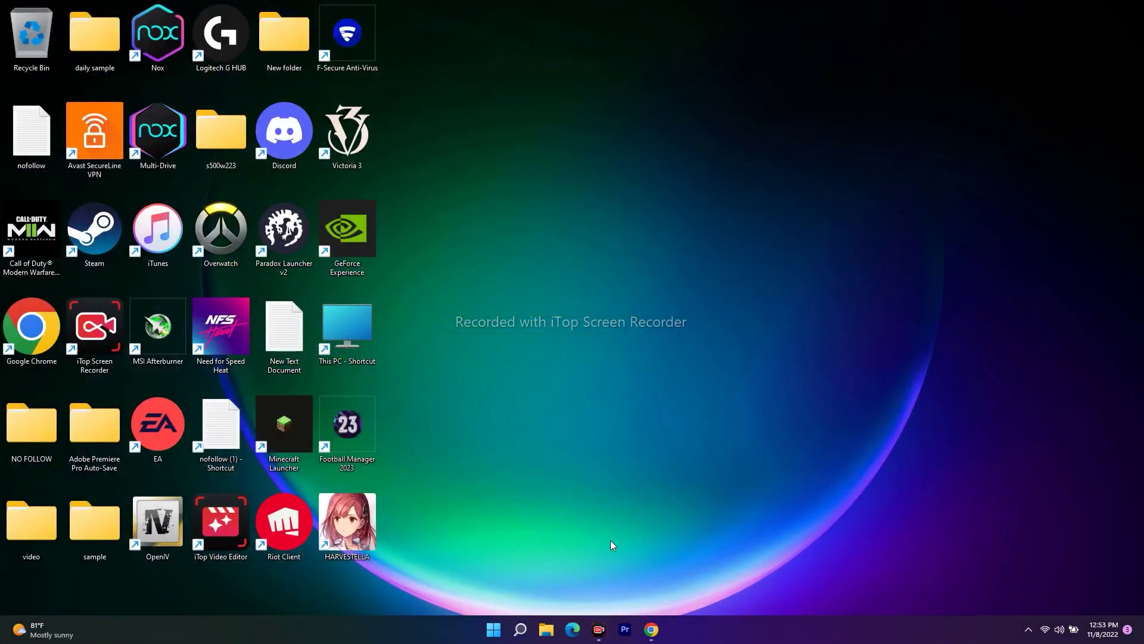
View the drives under This PC in File Explorer, and close the window.
left_click(546, 629)
left_click(60, 313)
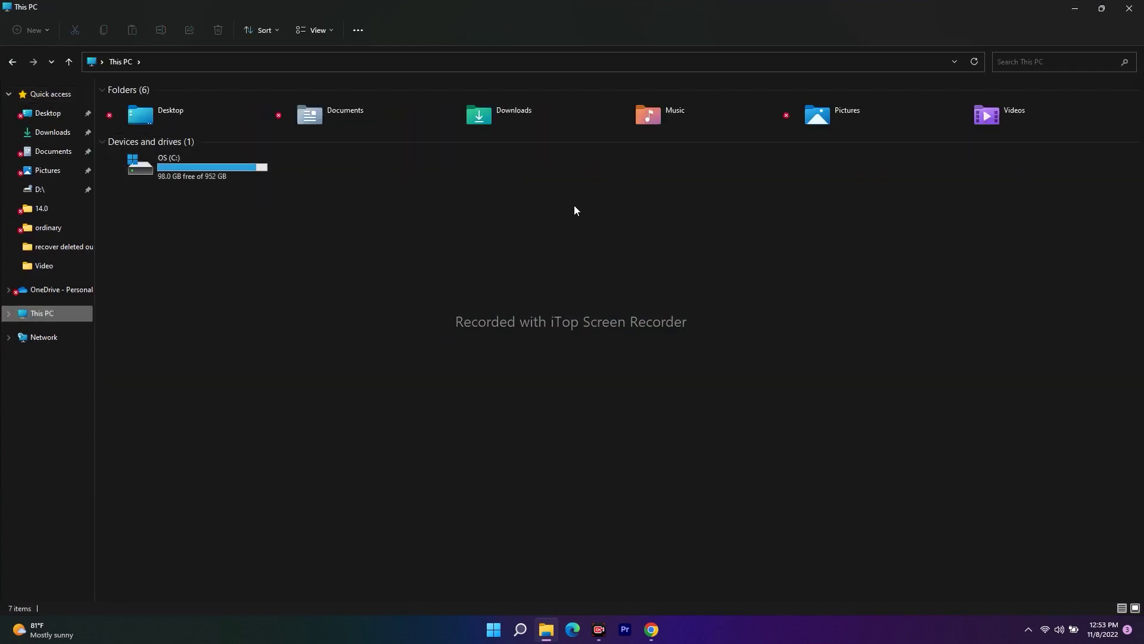
left_click(1130, 9)
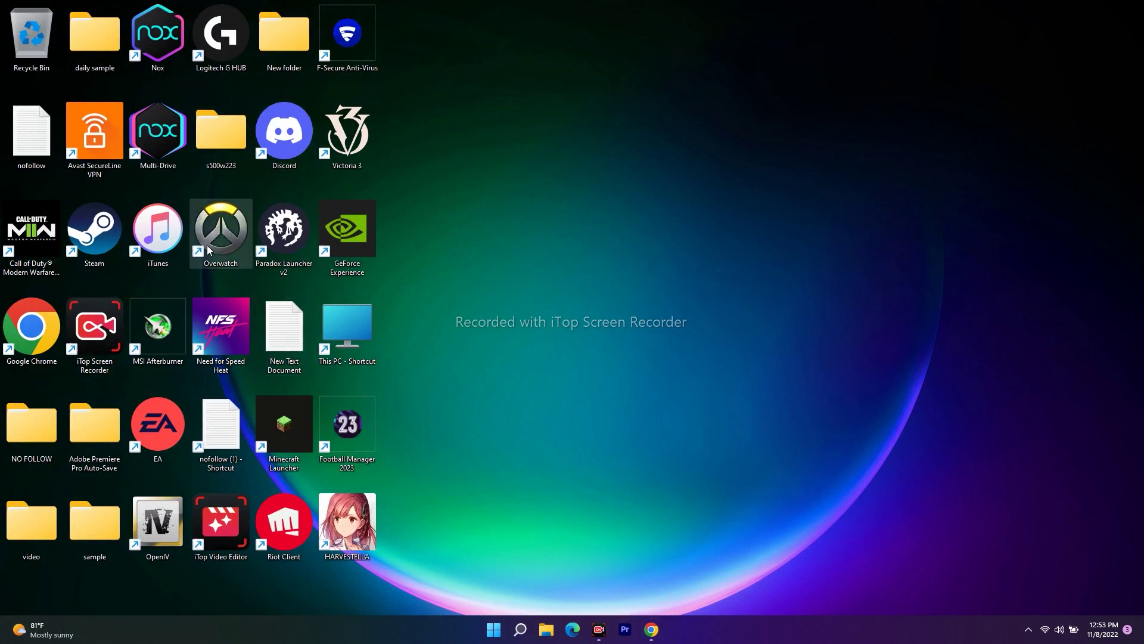
Reopen Steam from the desktop.
double_click(89, 233)
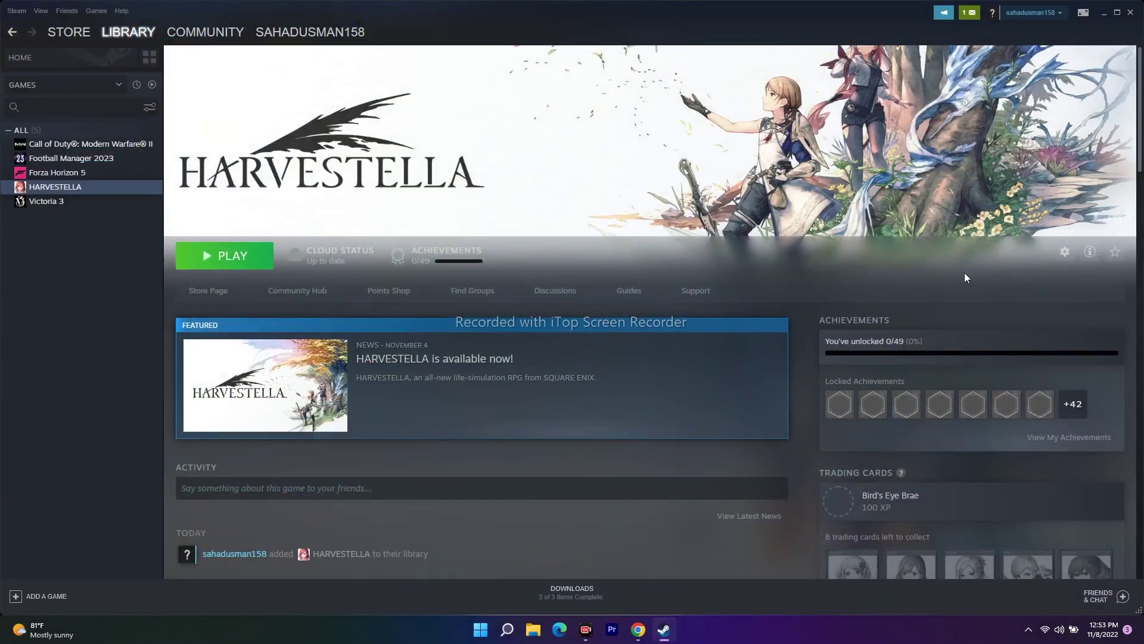